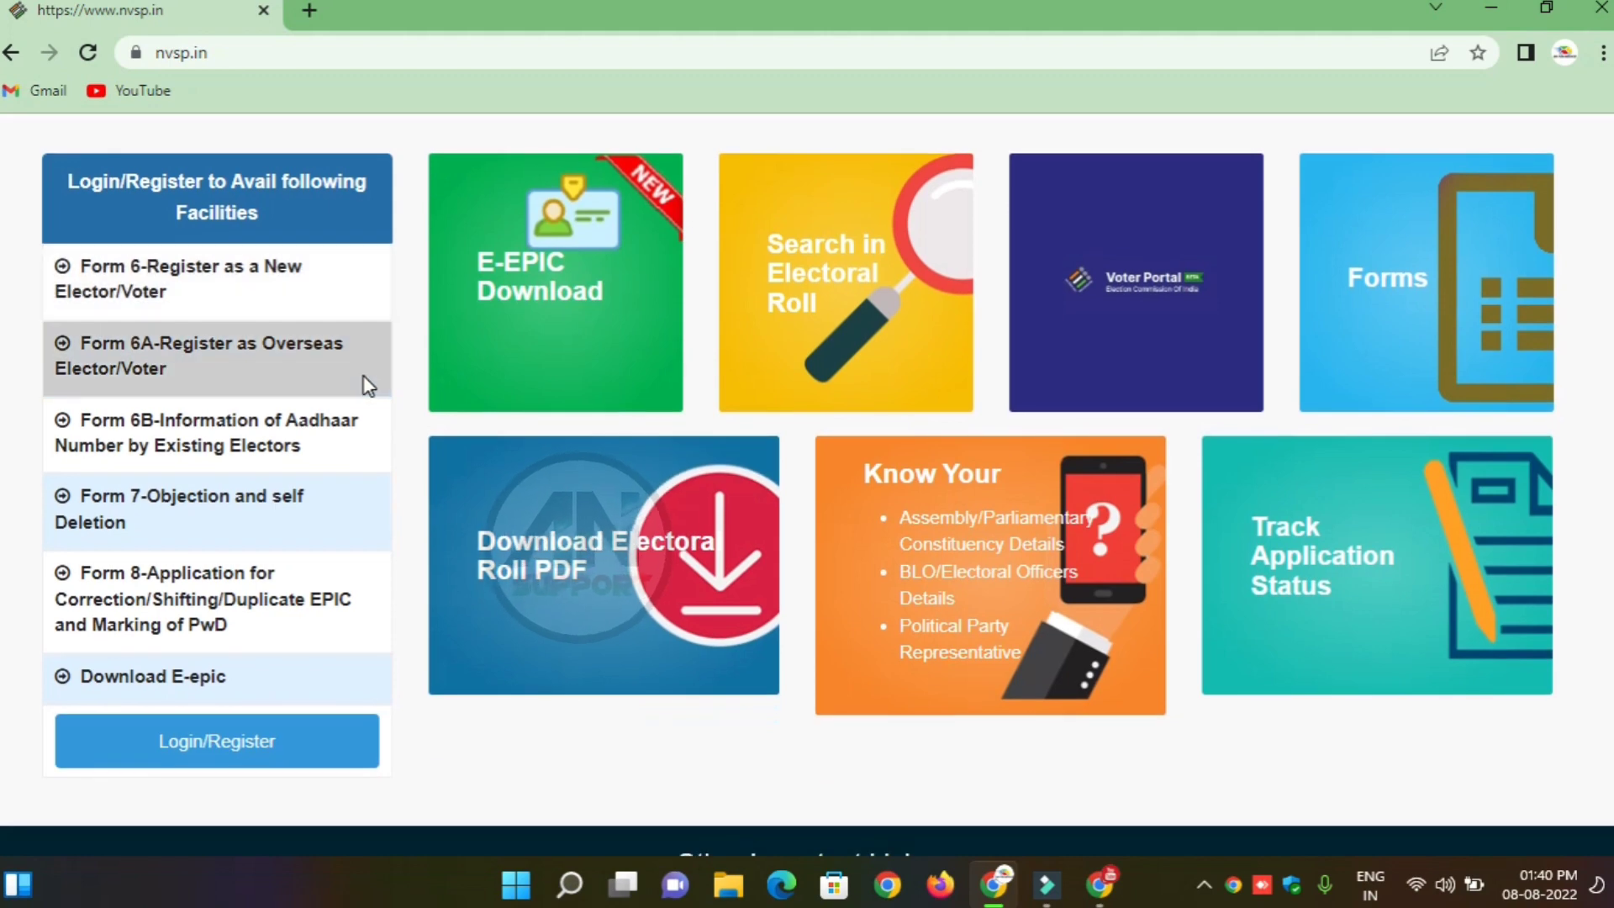
# - Go to the Login/Register page from the facilities list on the nvsp.in home page
pyautogui.scroll(1, 363, 376)
pyautogui.scroll(-1, 363, 376)
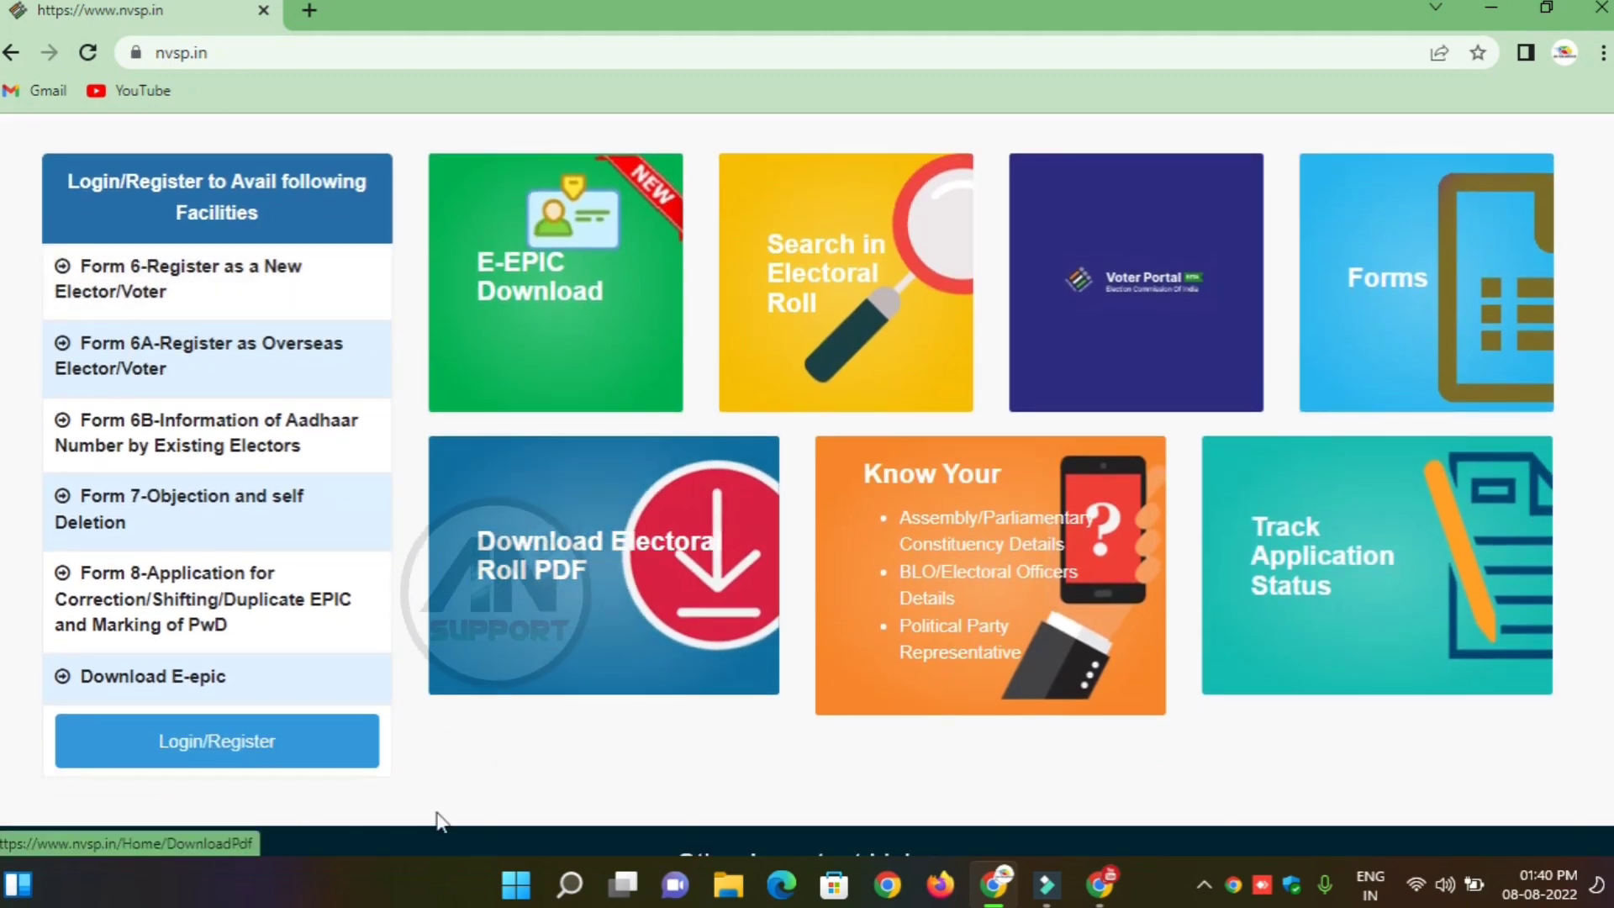
pyautogui.click(249, 761)
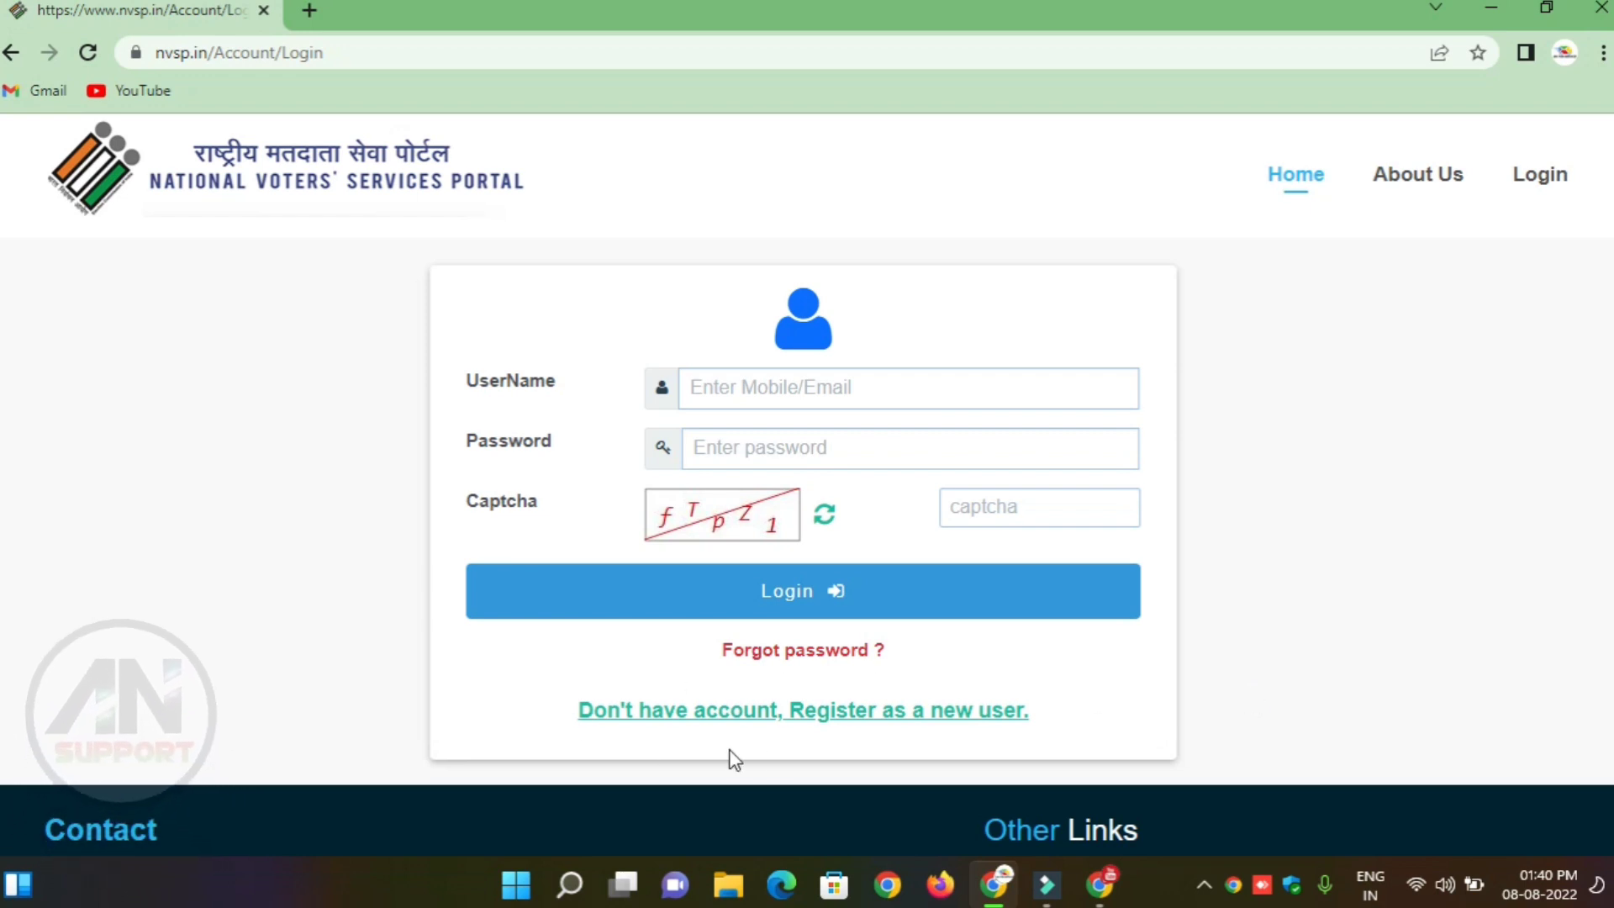
pyautogui.click(838, 715)
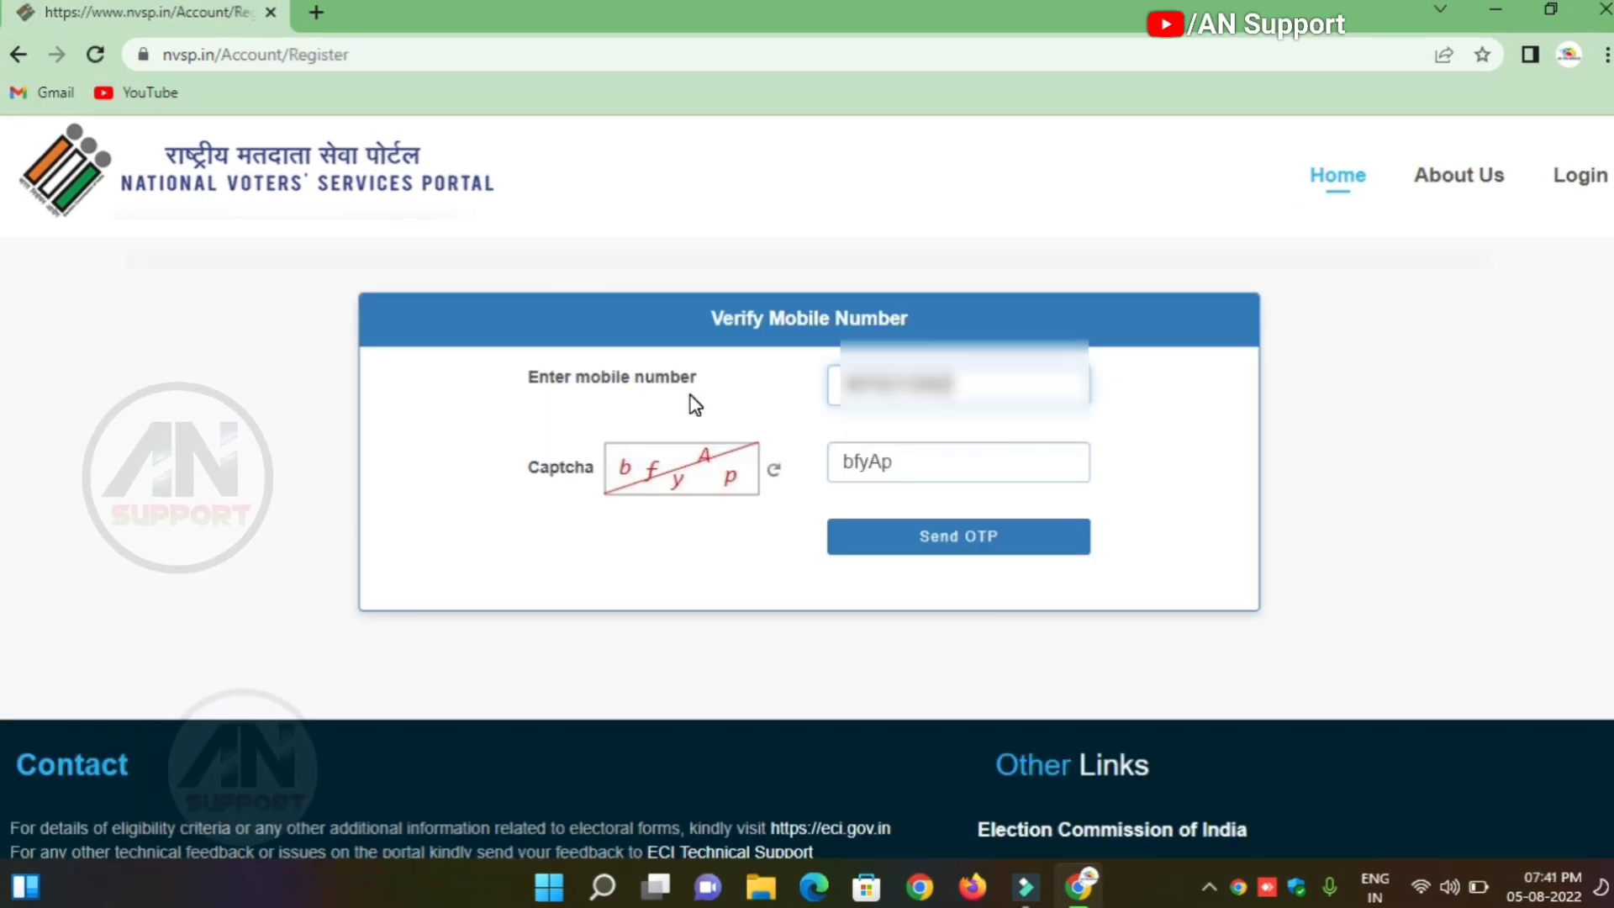
pyautogui.click(894, 543)
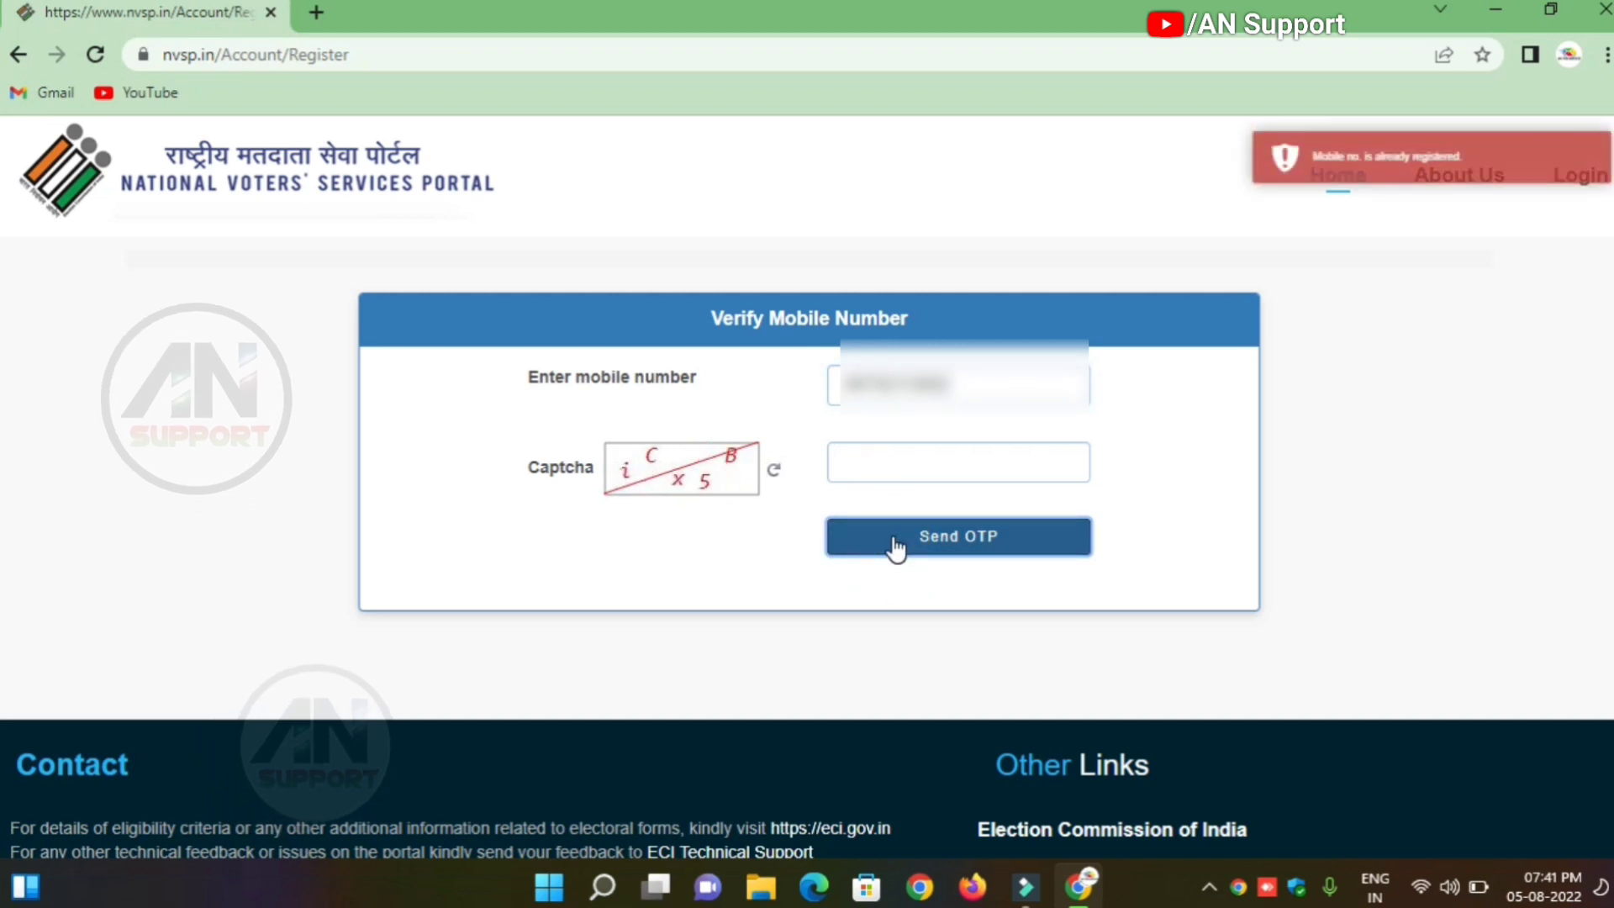
pyautogui.moveTo(957, 387); pyautogui.dragTo(791, 385)
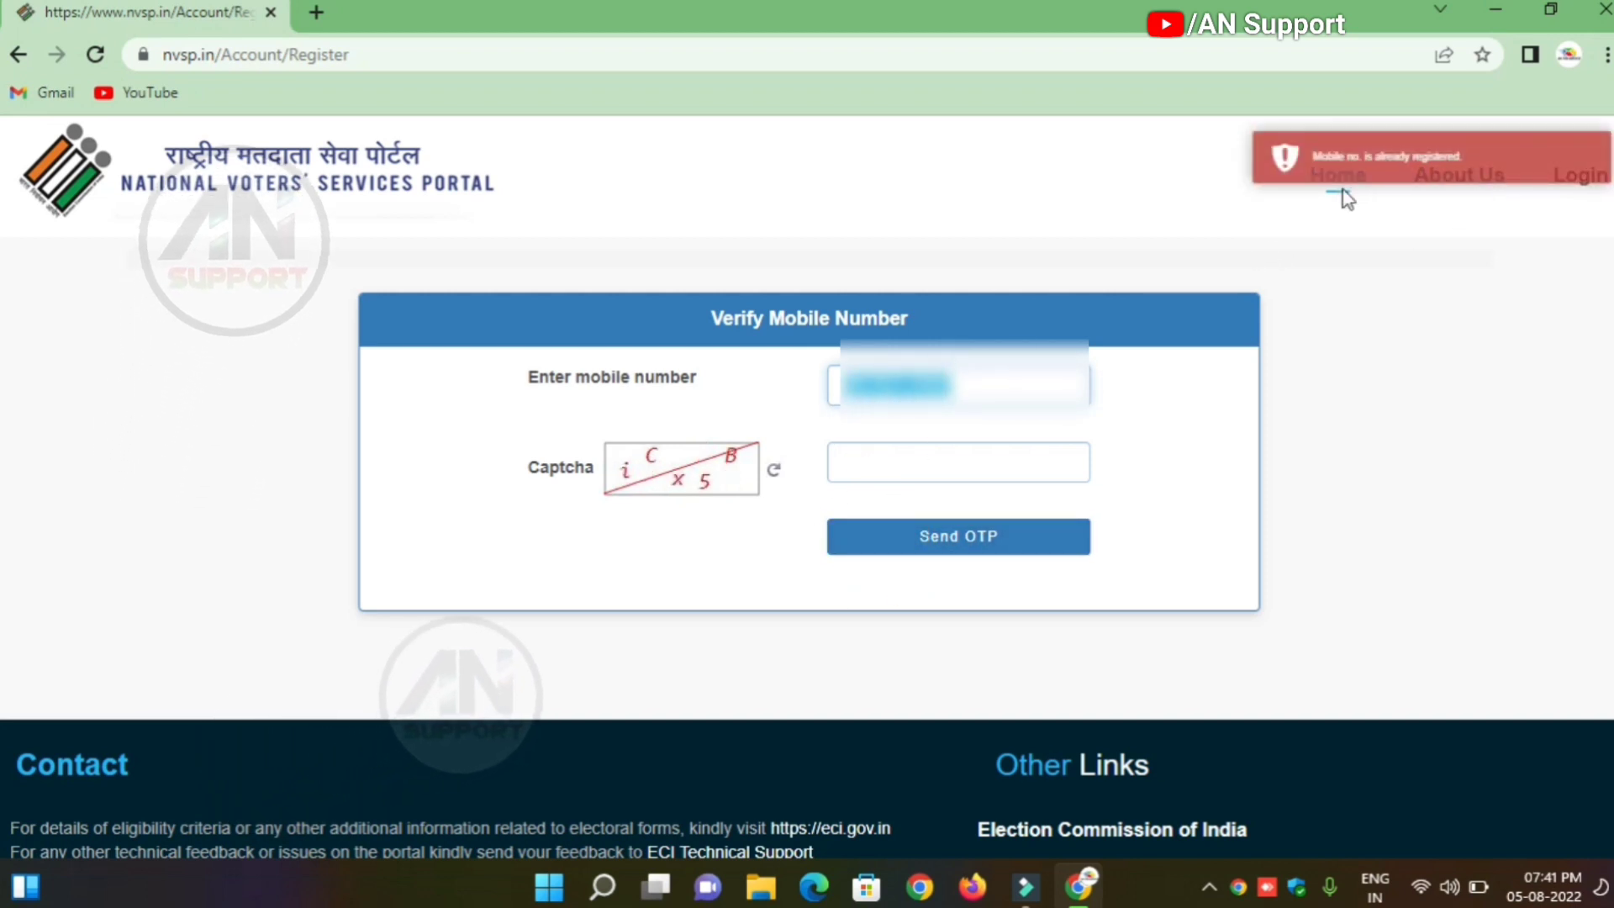
pyautogui.click(1580, 187)
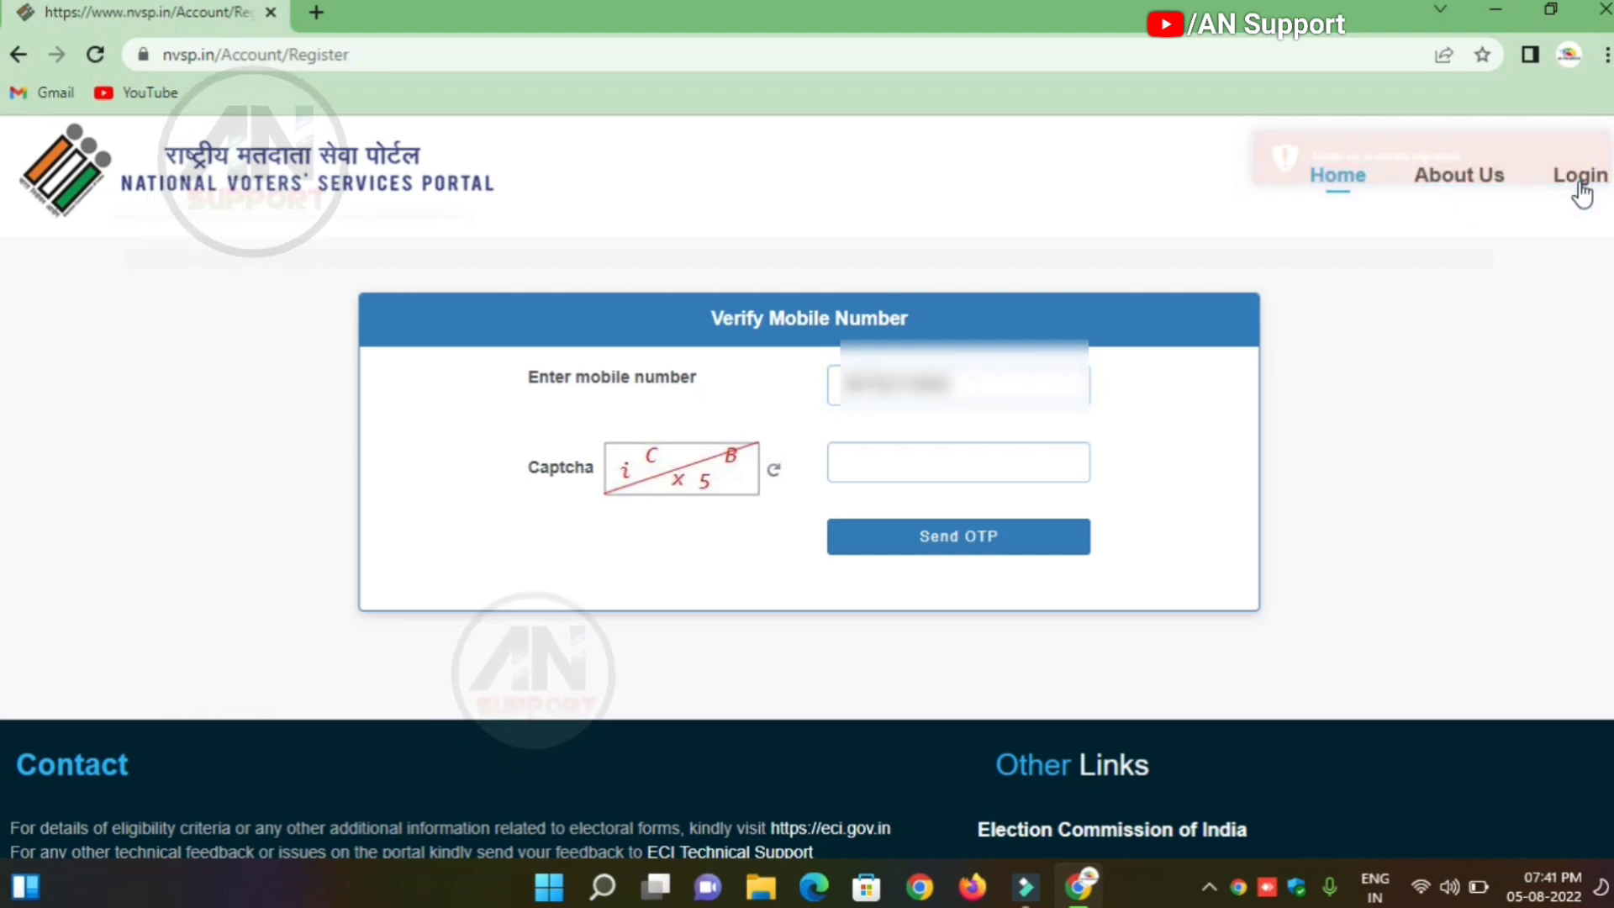
pyautogui.click(1578, 185)
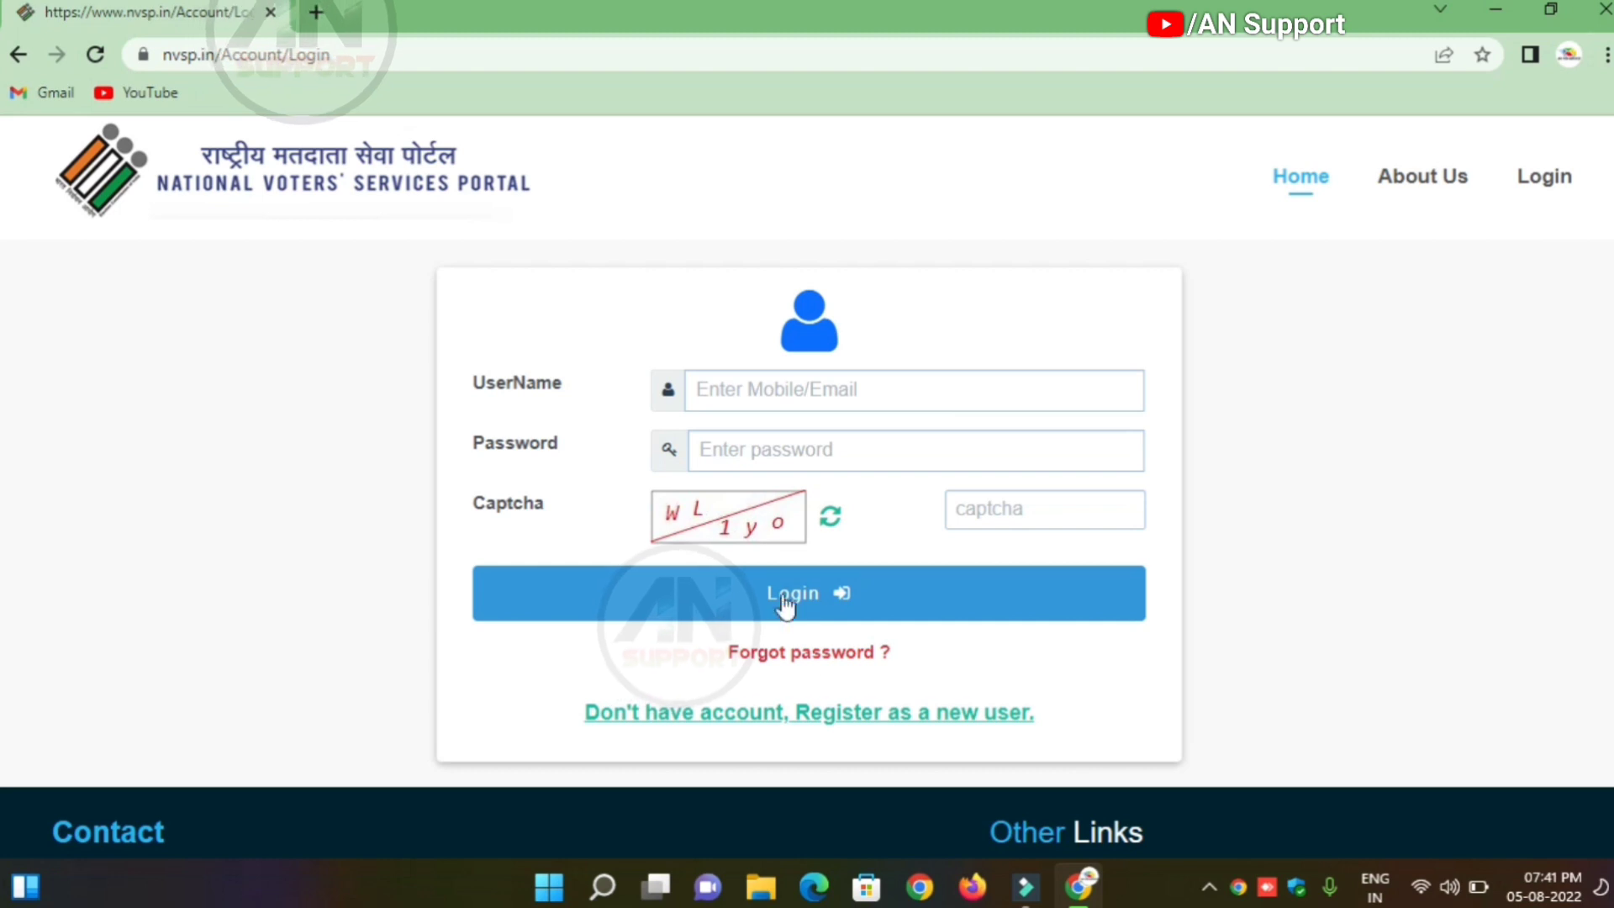
# - Recover the forgotten password by verifying the one-time code sent to the registered mobile number
pyautogui.click(789, 660)
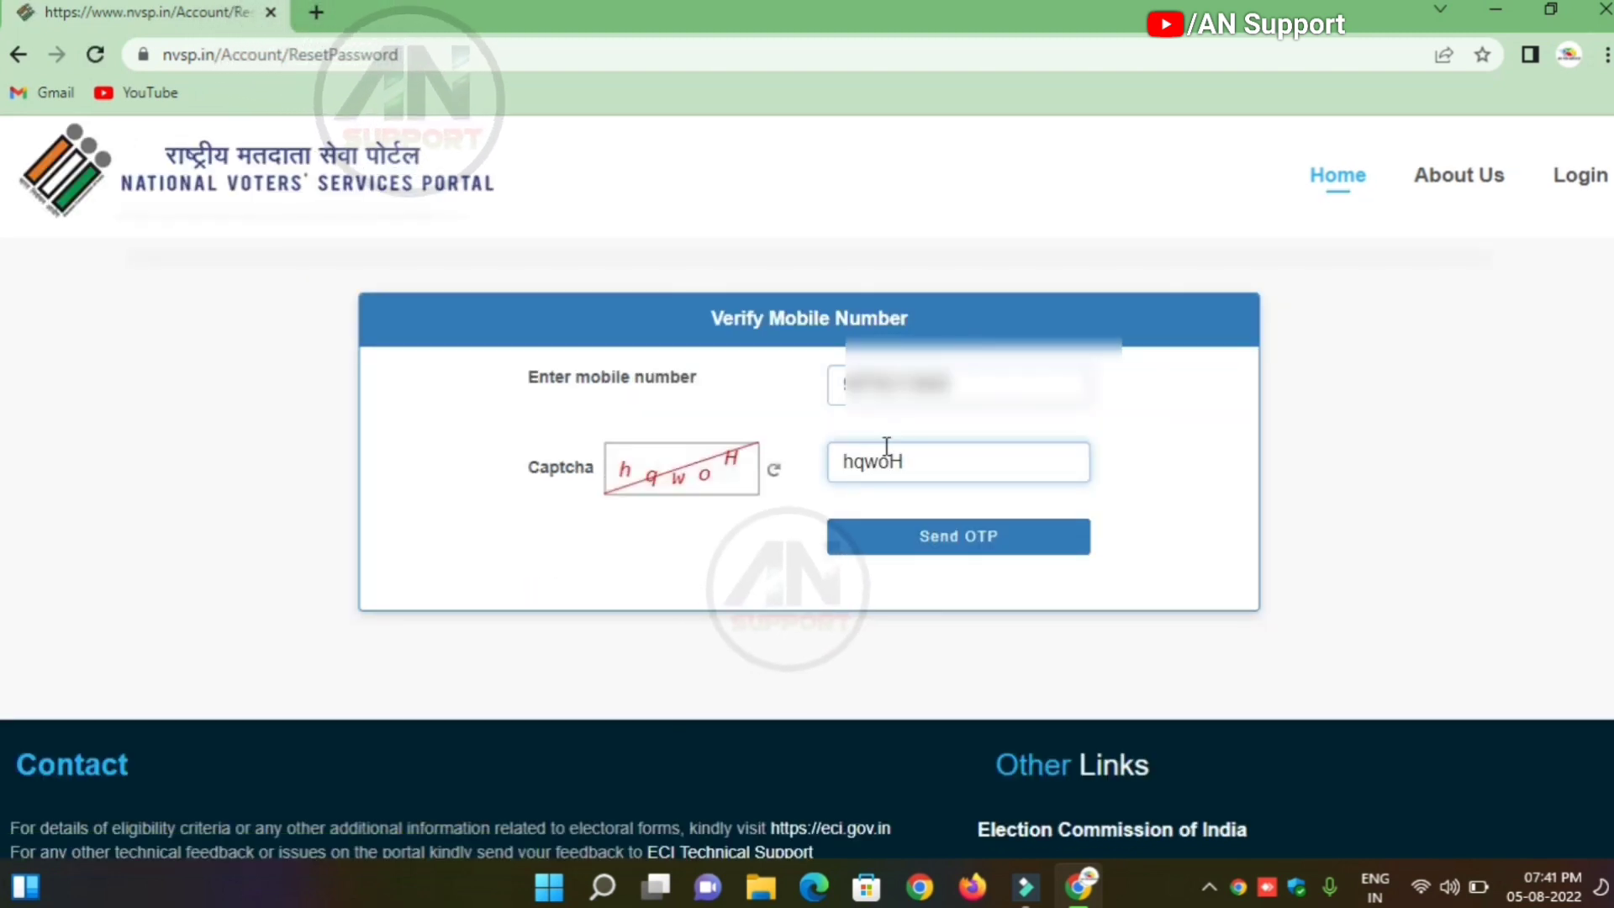
pyautogui.click(919, 530)
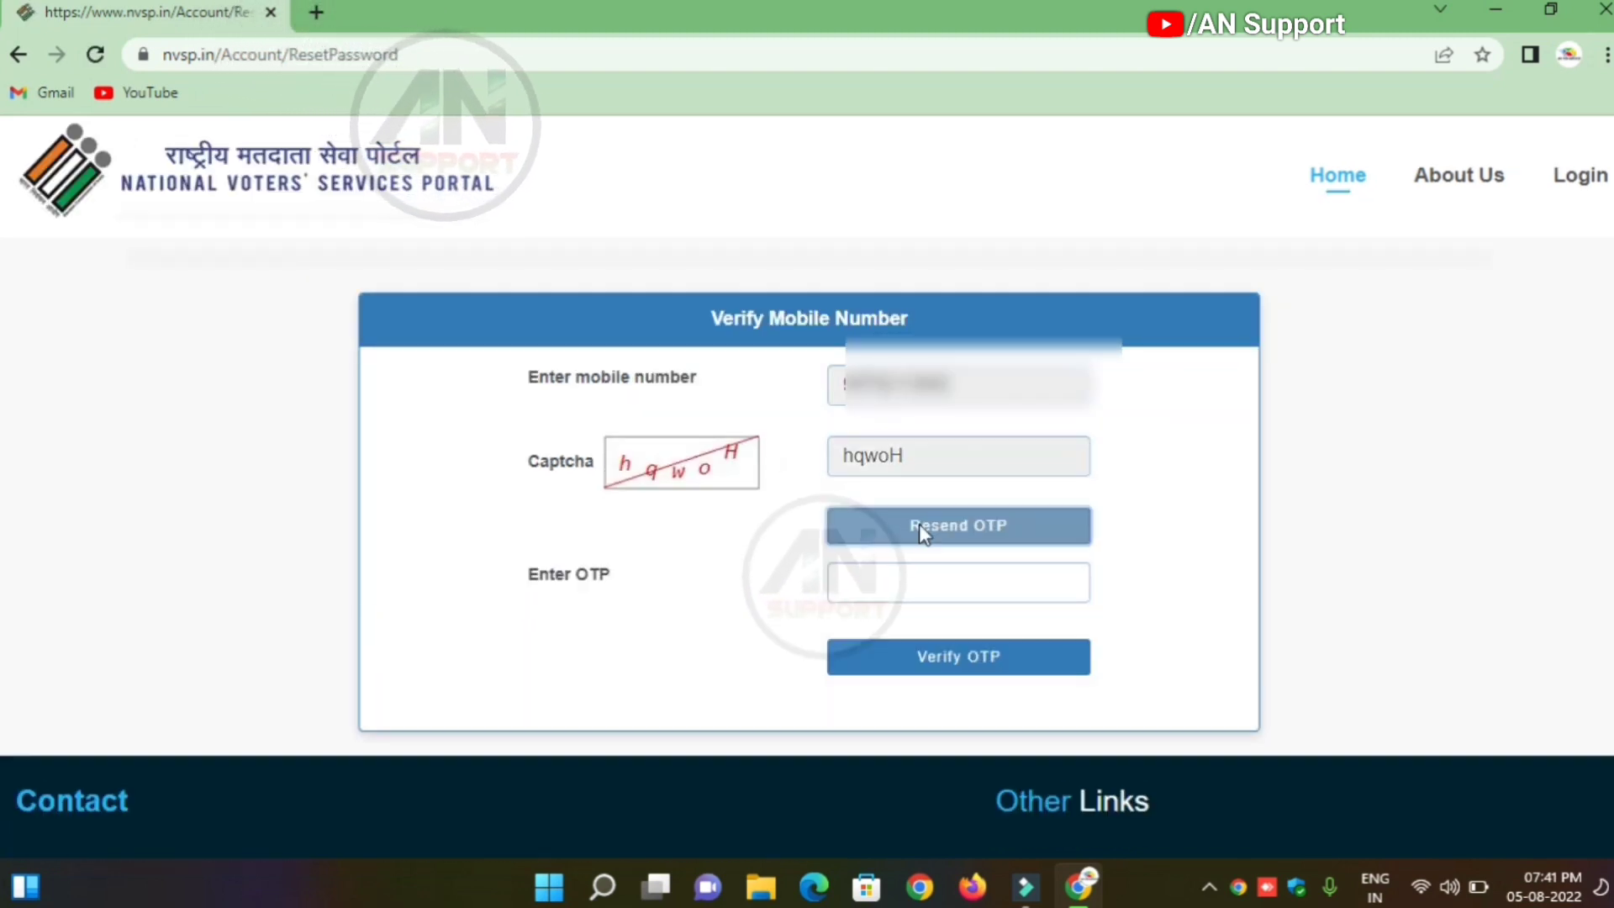
pyautogui.click(898, 598)
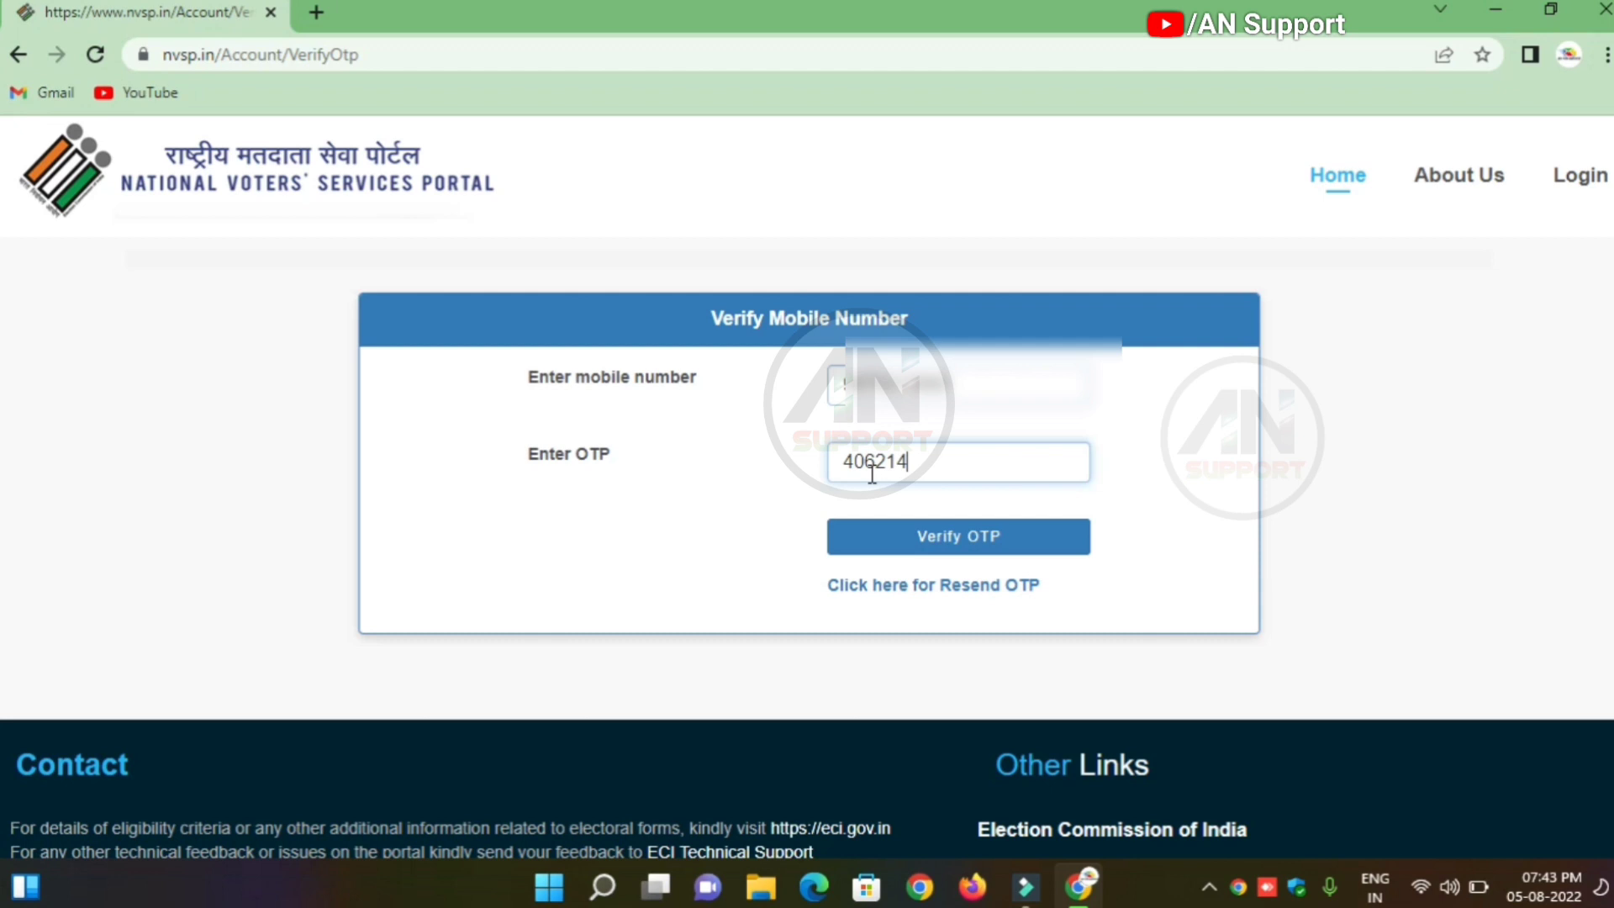
pyautogui.click(896, 543)
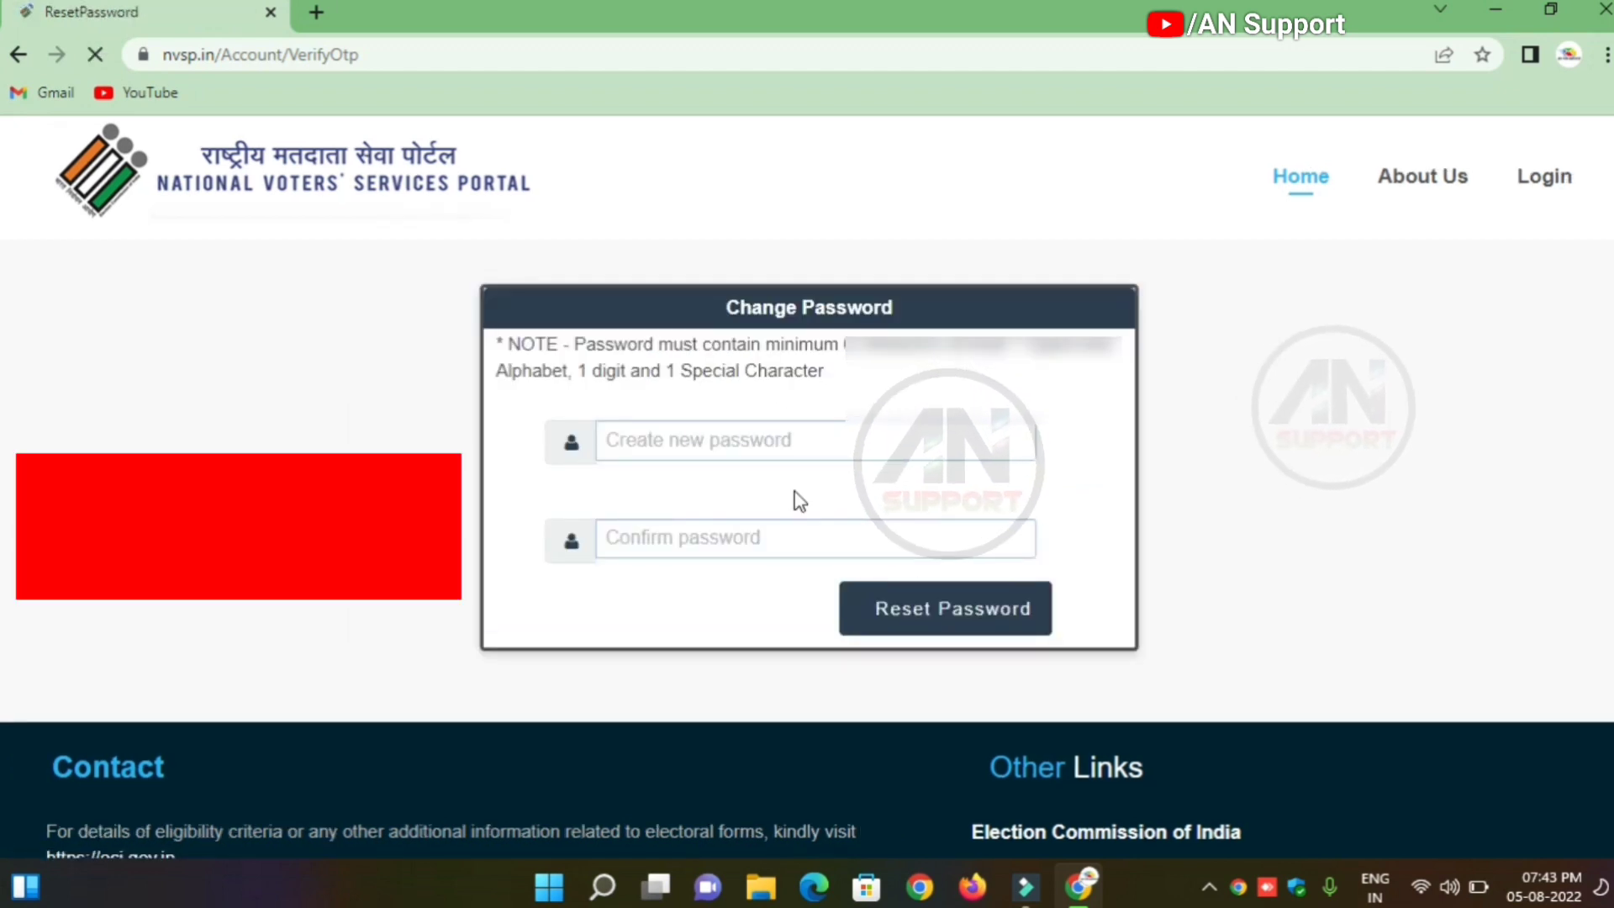
# - Enter and confirm a new account password, then submit the password reset
pyautogui.click(706, 440)
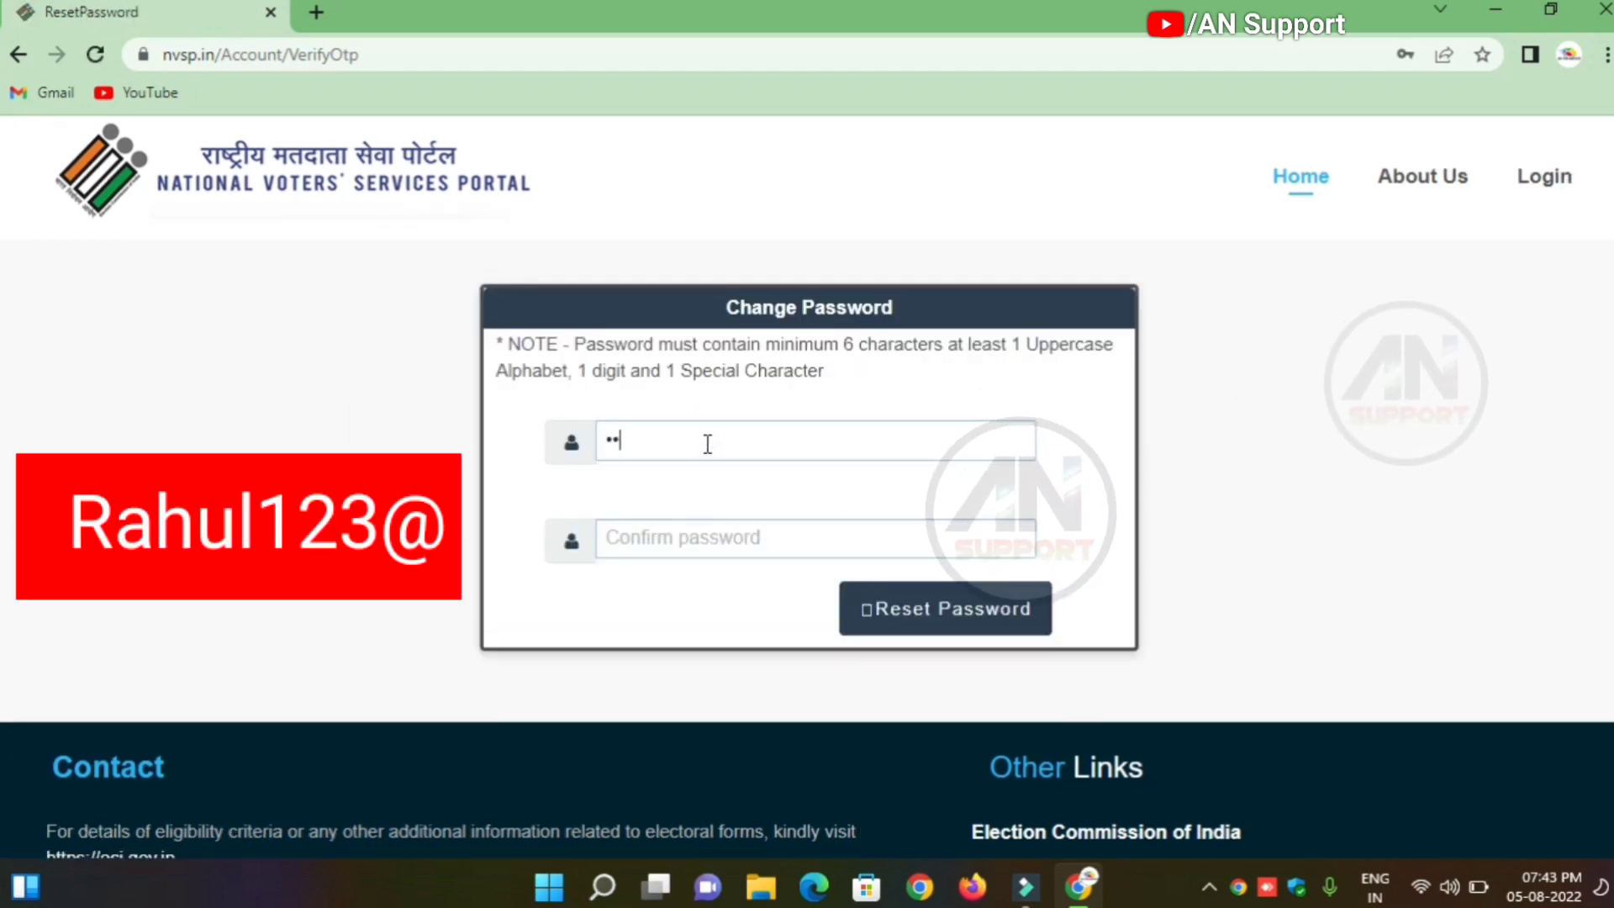
pyautogui.press('BackSpace')
pyautogui.press('BackSpace')
pyautogui.press('BackSpace')
pyautogui.press('BackSpace')
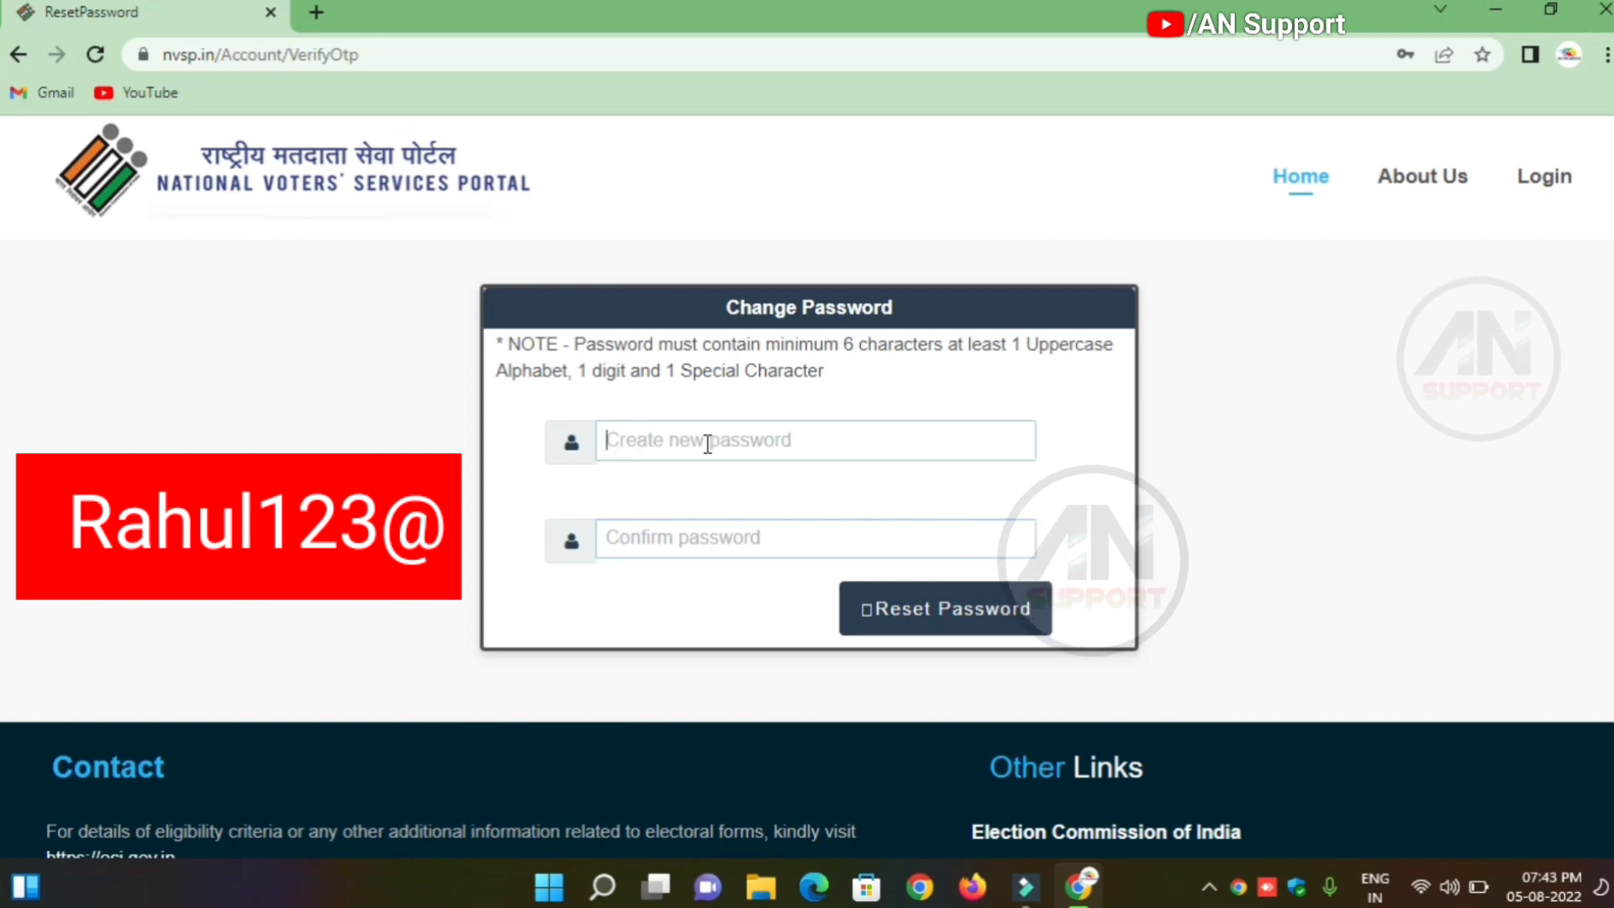
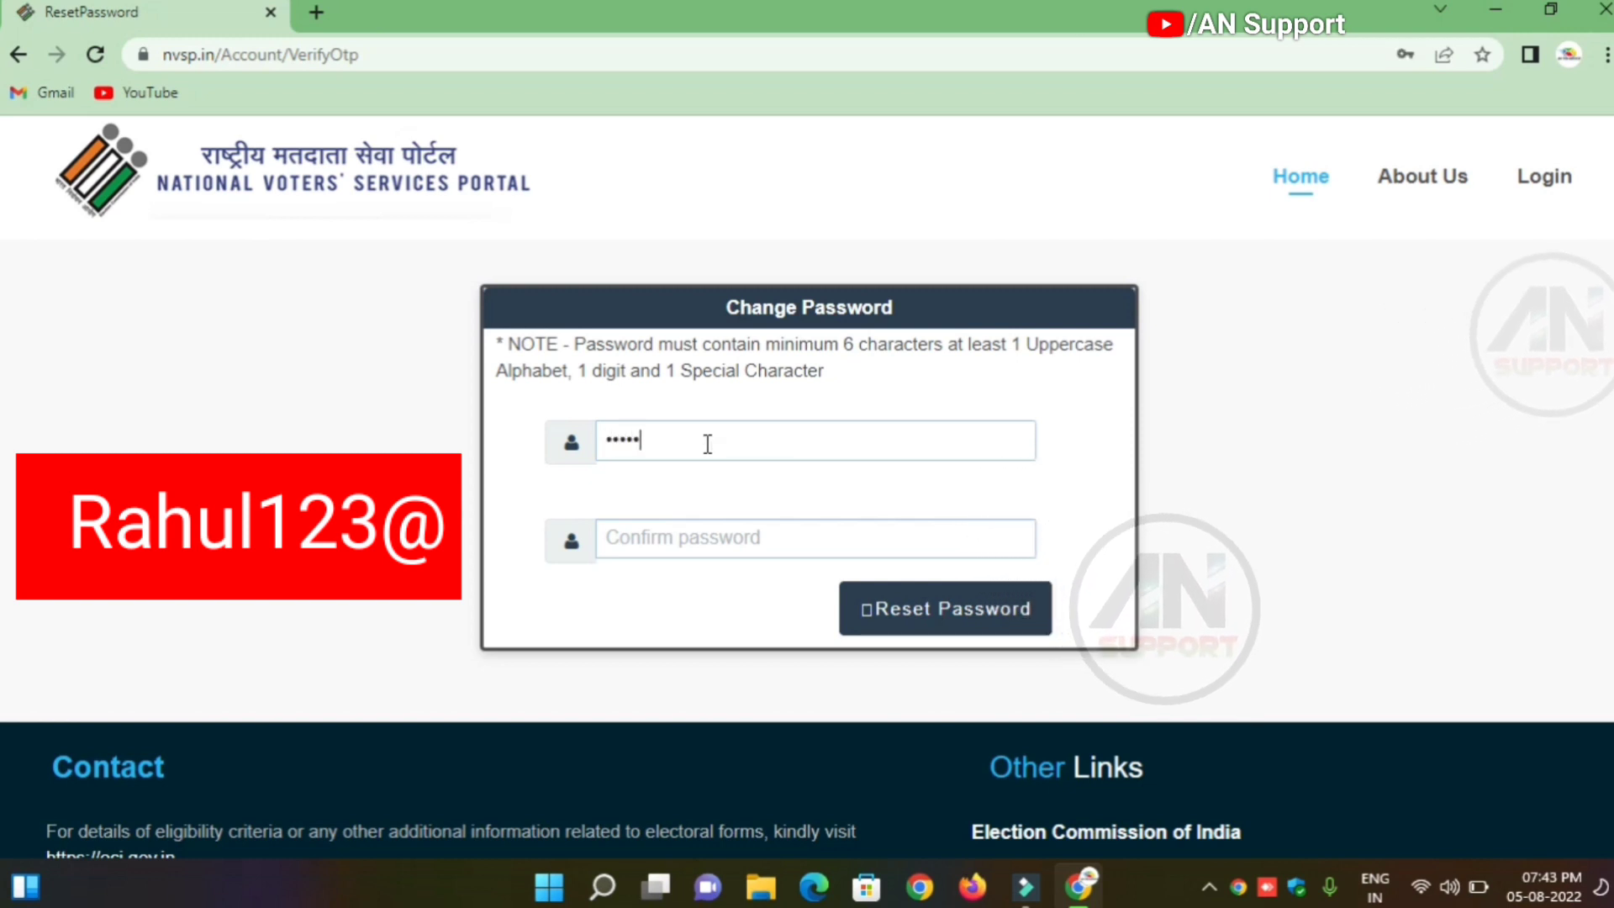
pyautogui.click(691, 522)
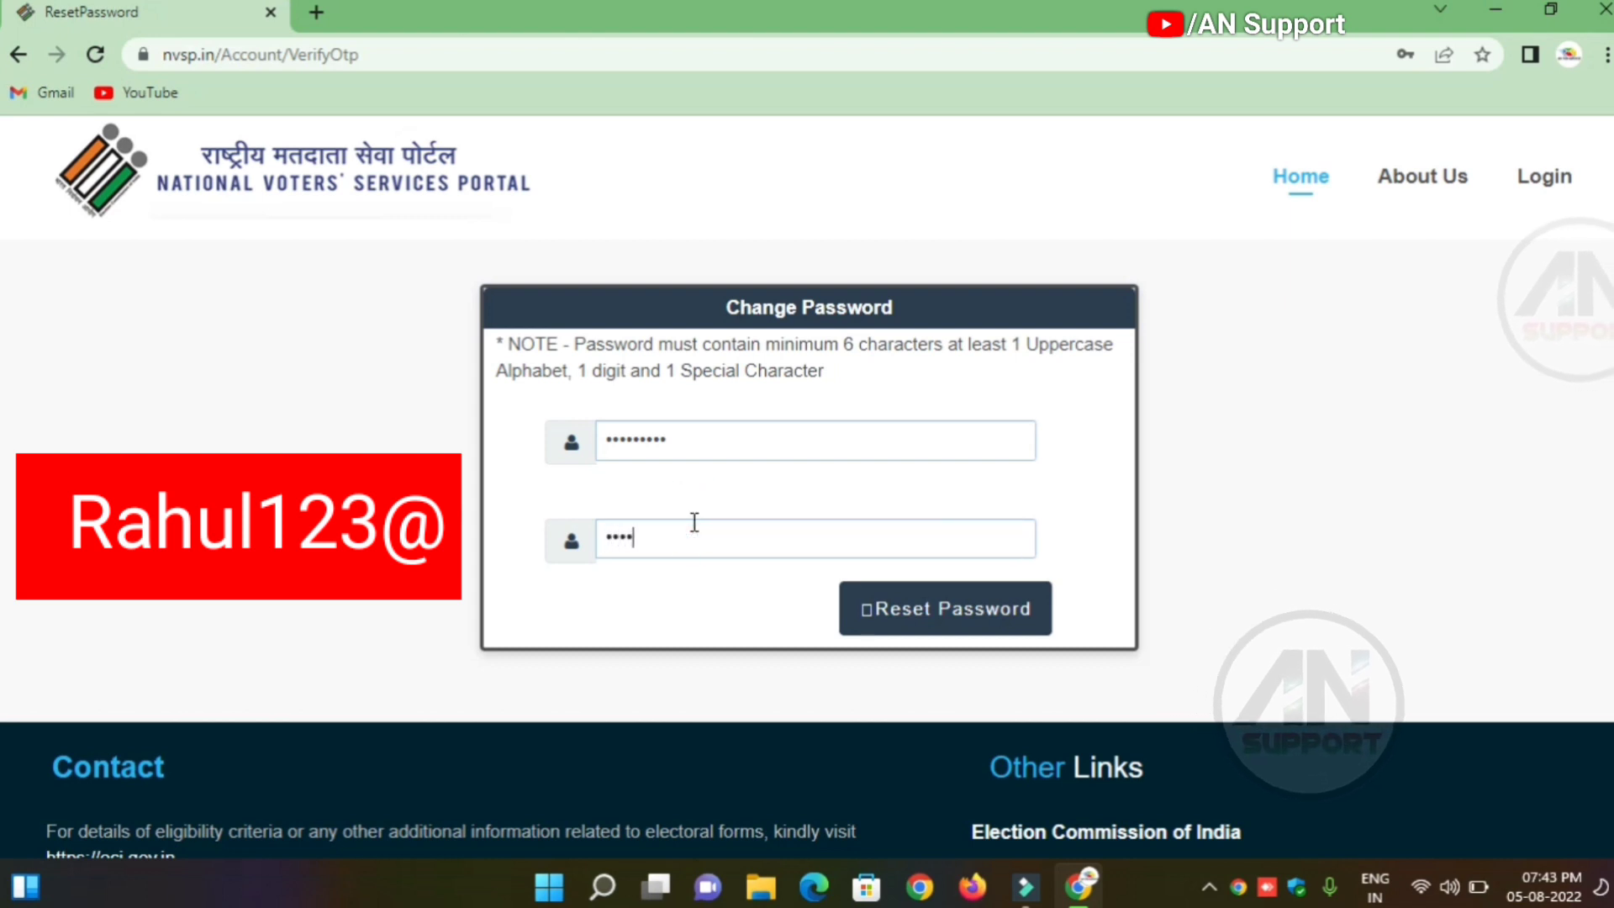
pyautogui.click(891, 620)
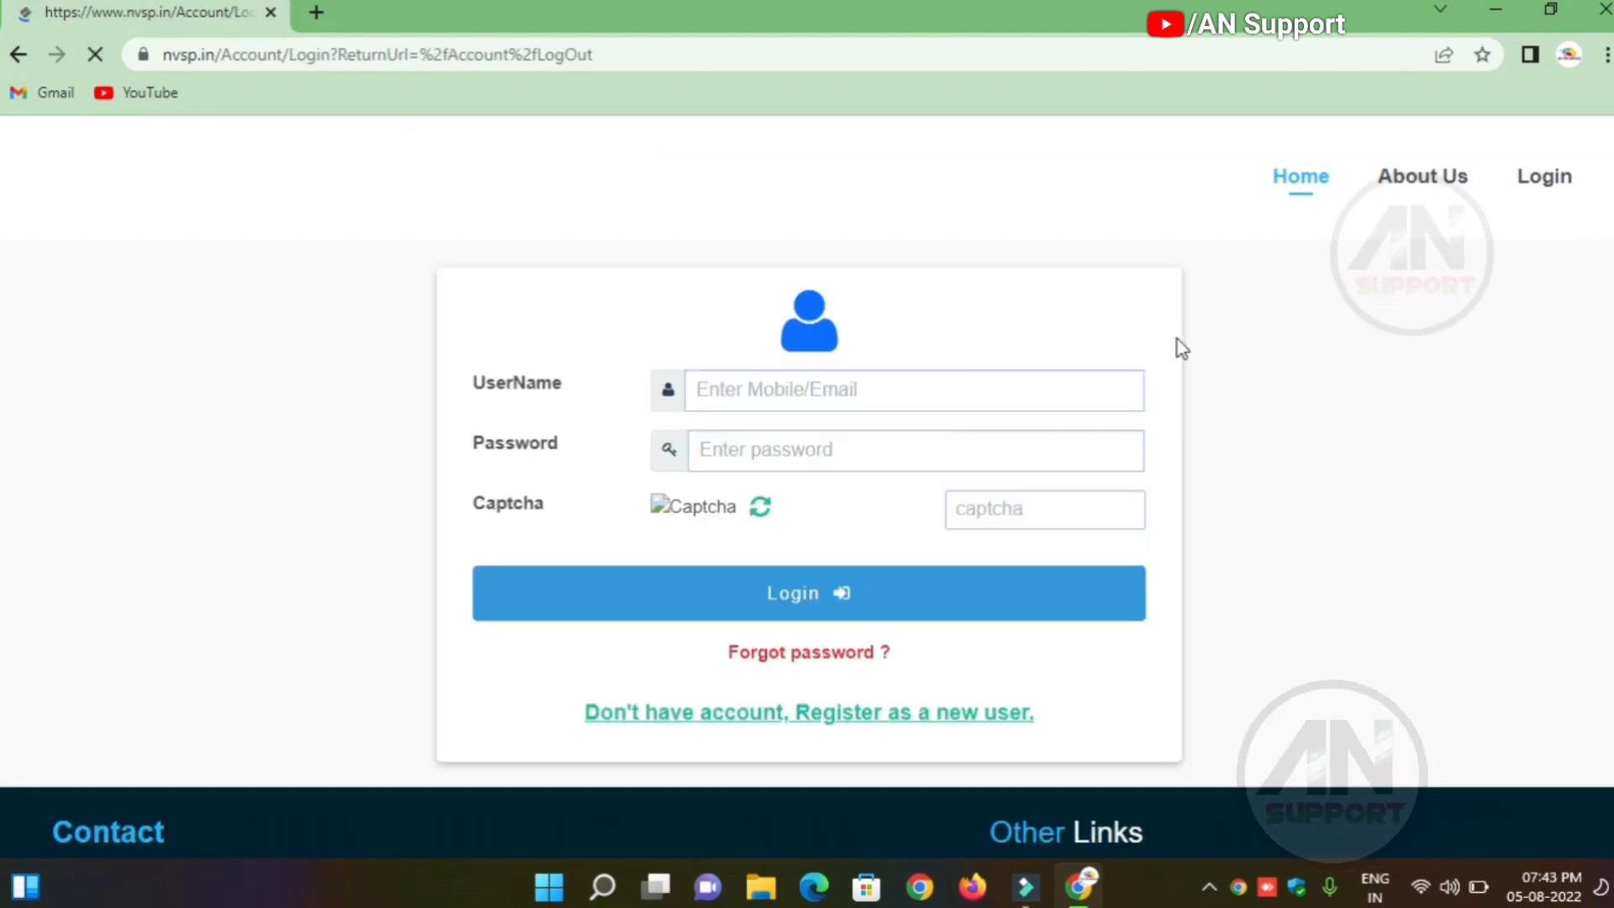
# - Sign in with the account username, the new password and the captcha
pyautogui.click(847, 388)
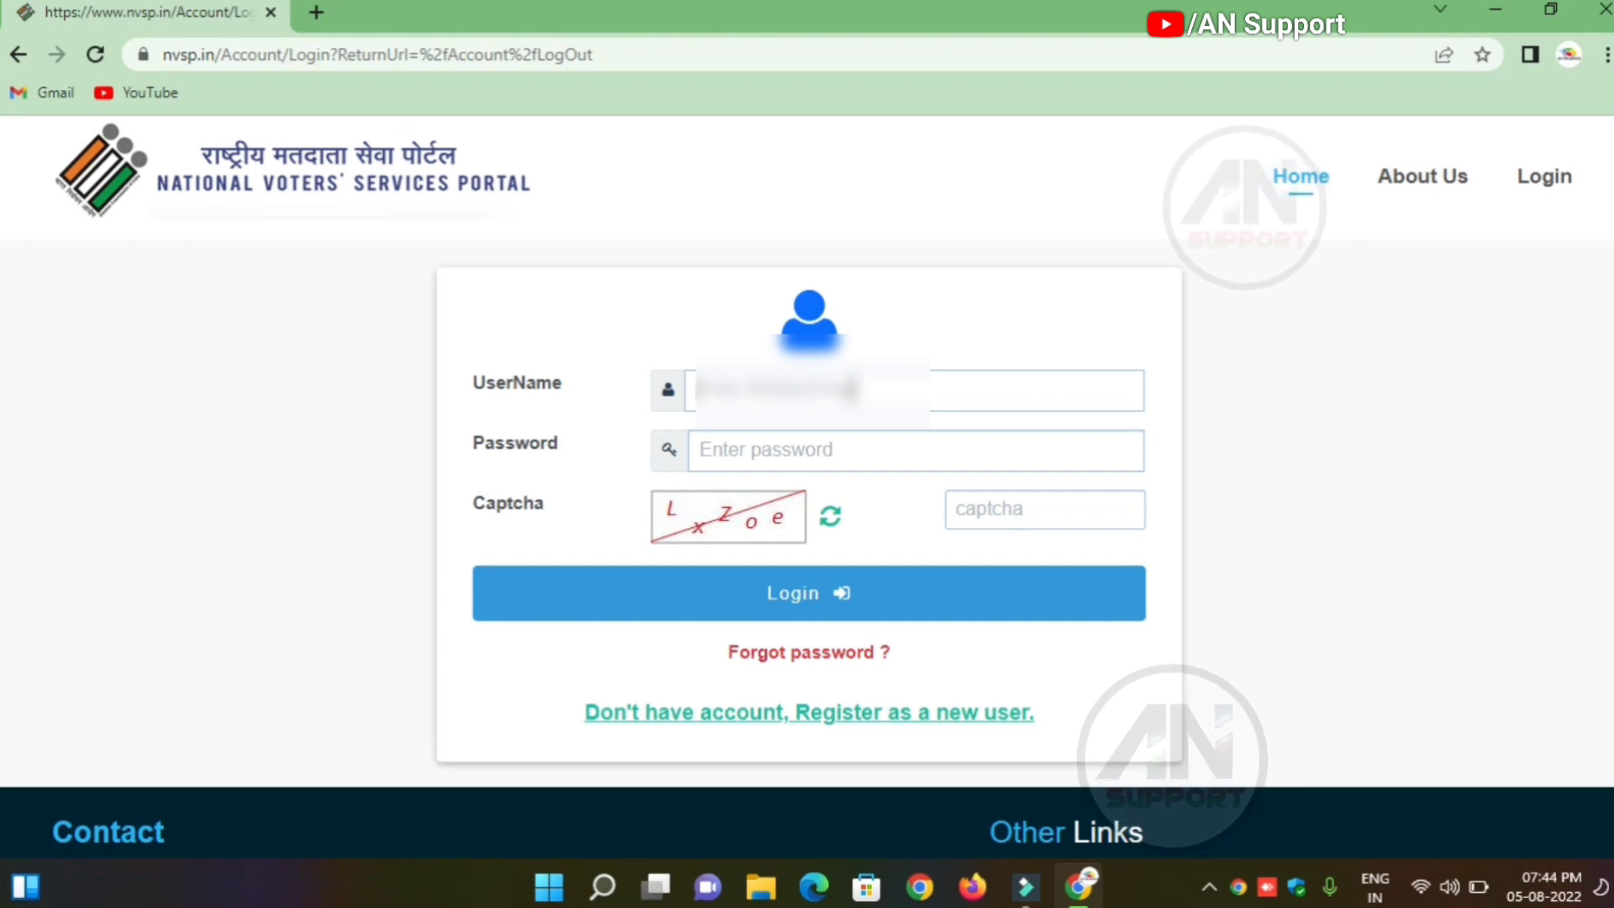
pyautogui.write('ans709')
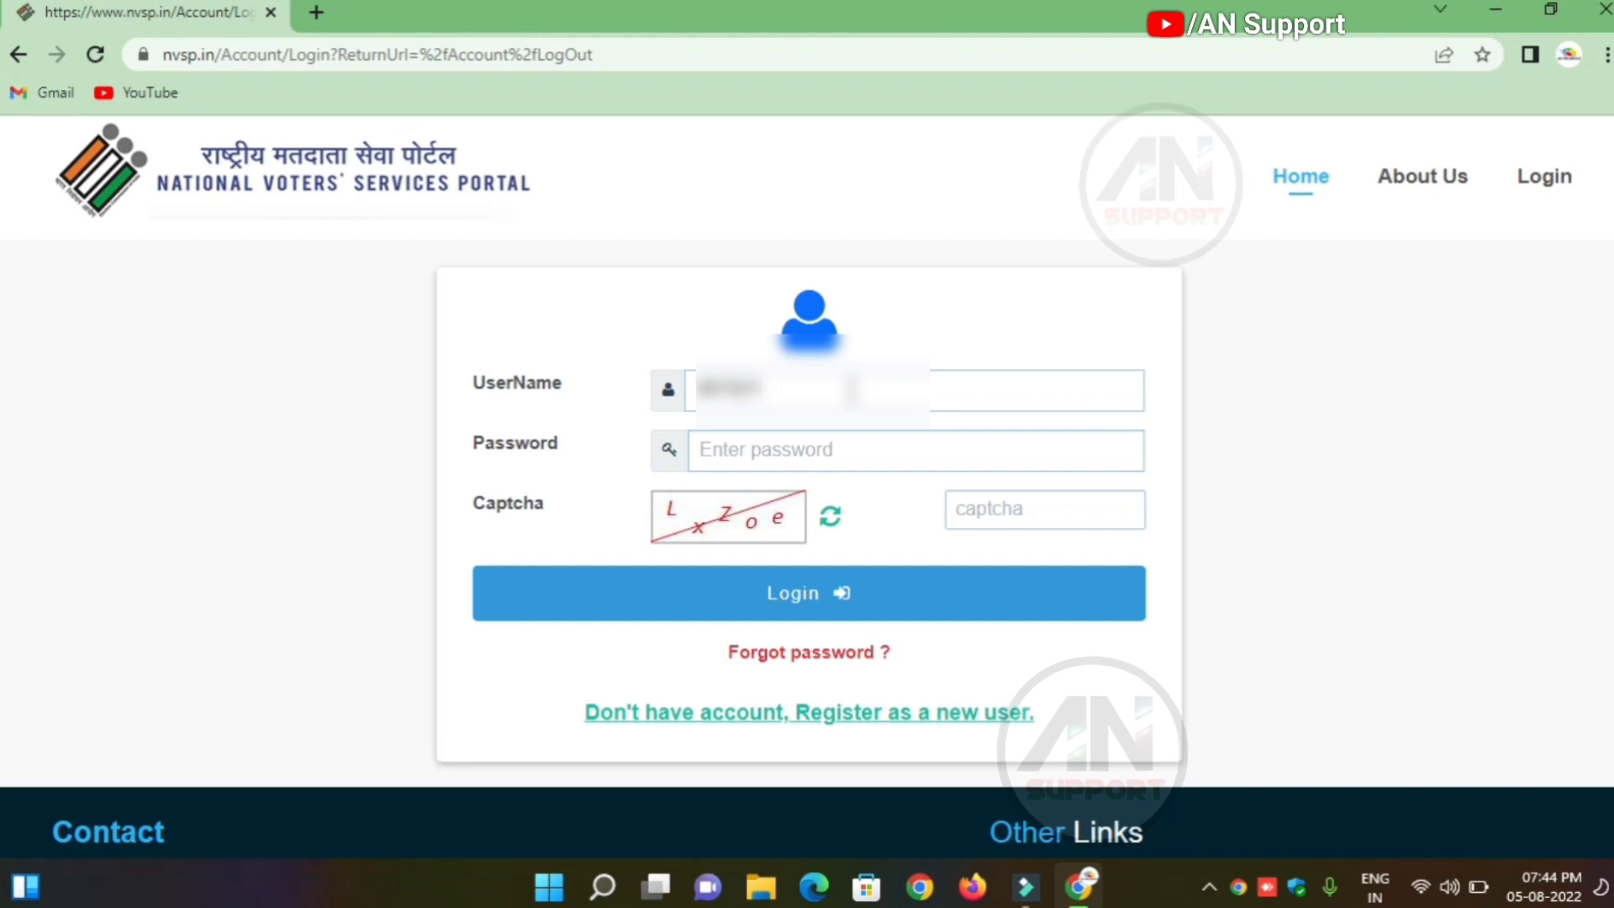
pyautogui.write('180')
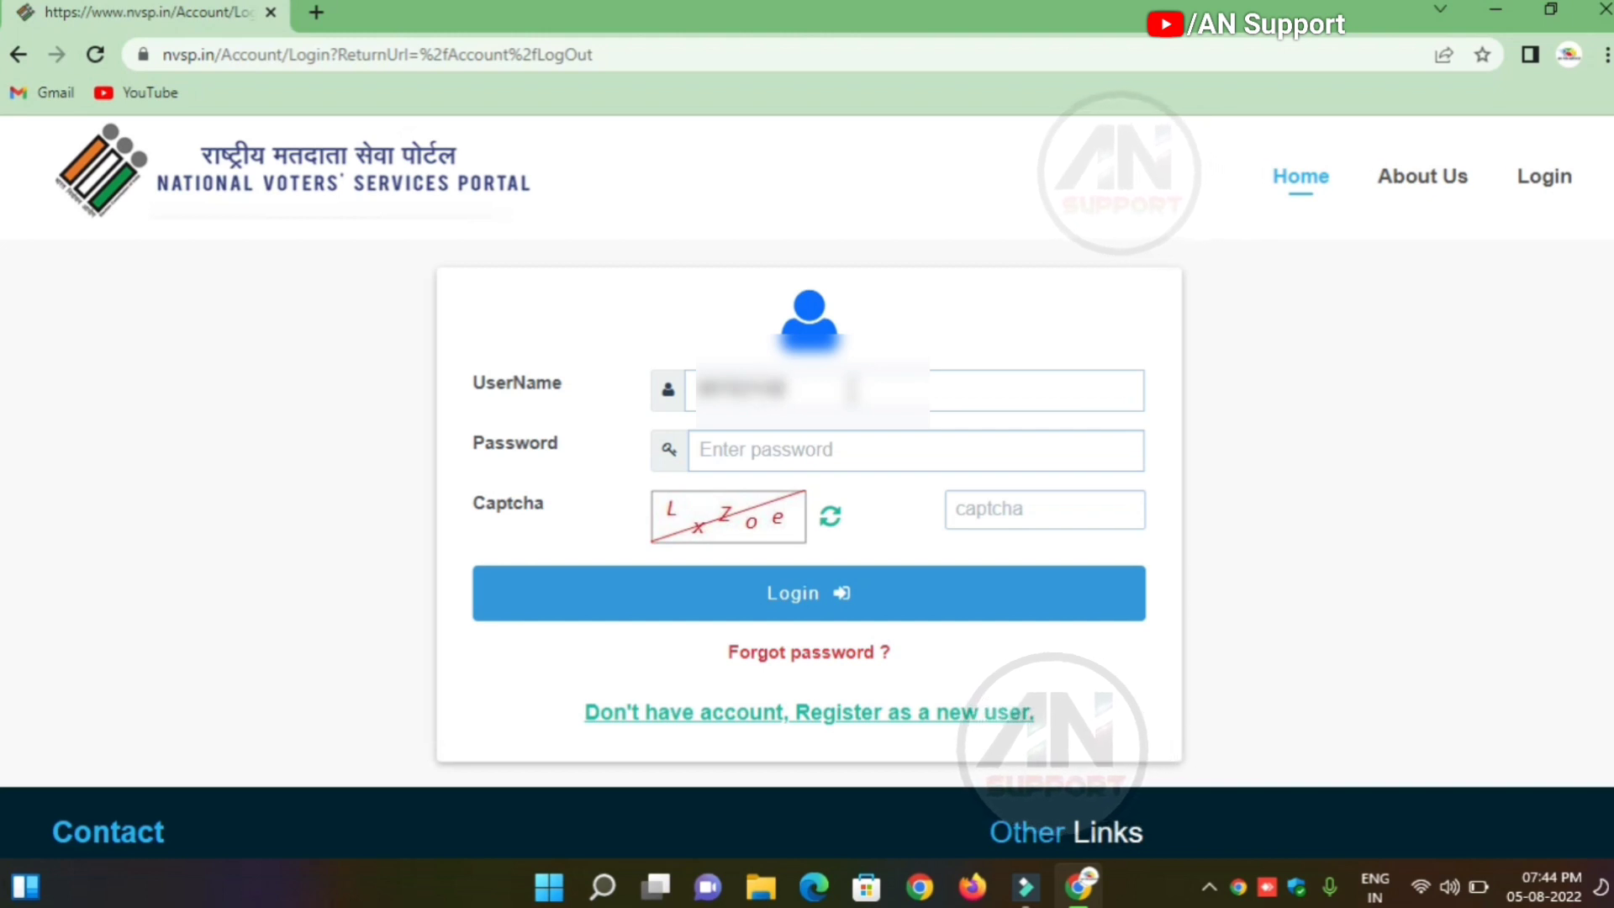
pyautogui.click(796, 457)
pyautogui.write('•••••')
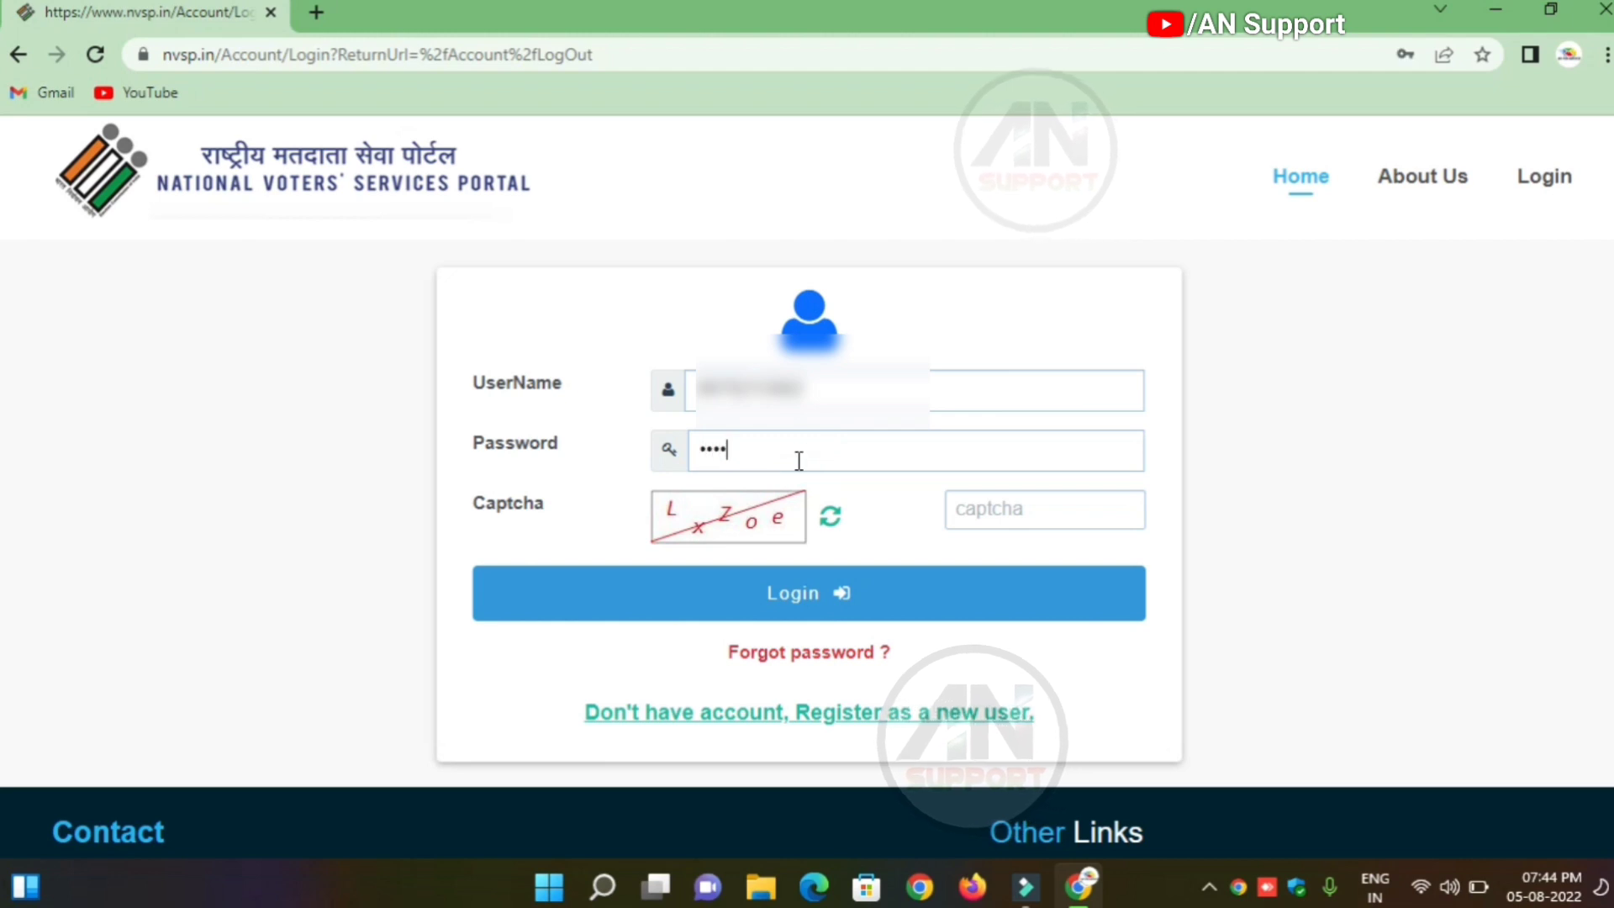
pyautogui.write('••••')
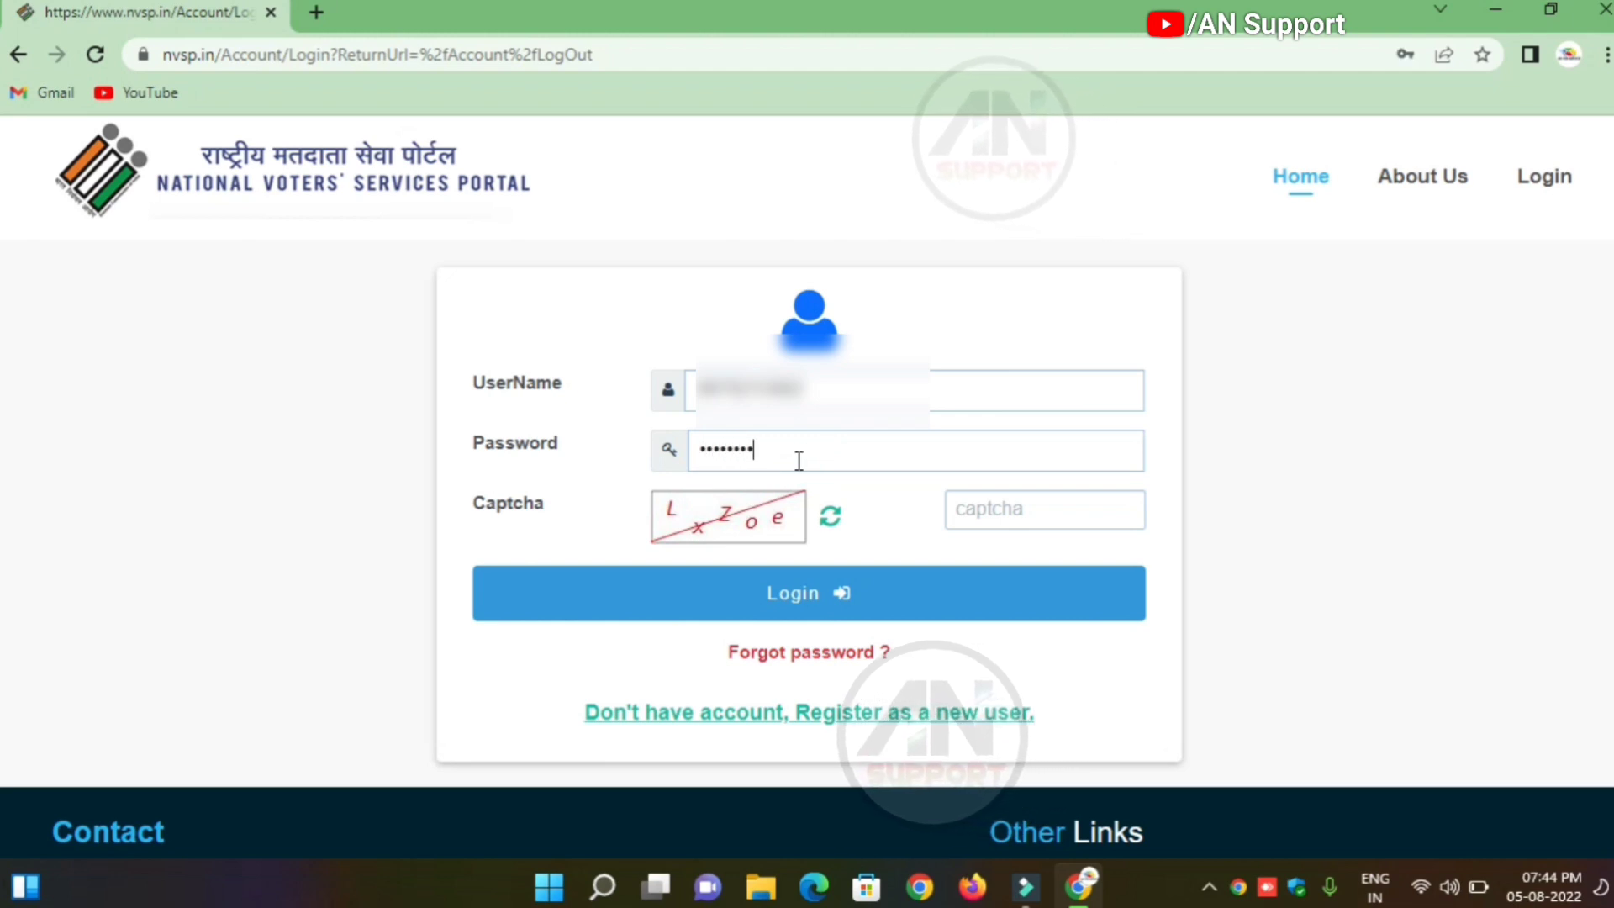
pyautogui.click(998, 503)
pyautogui.write('4')
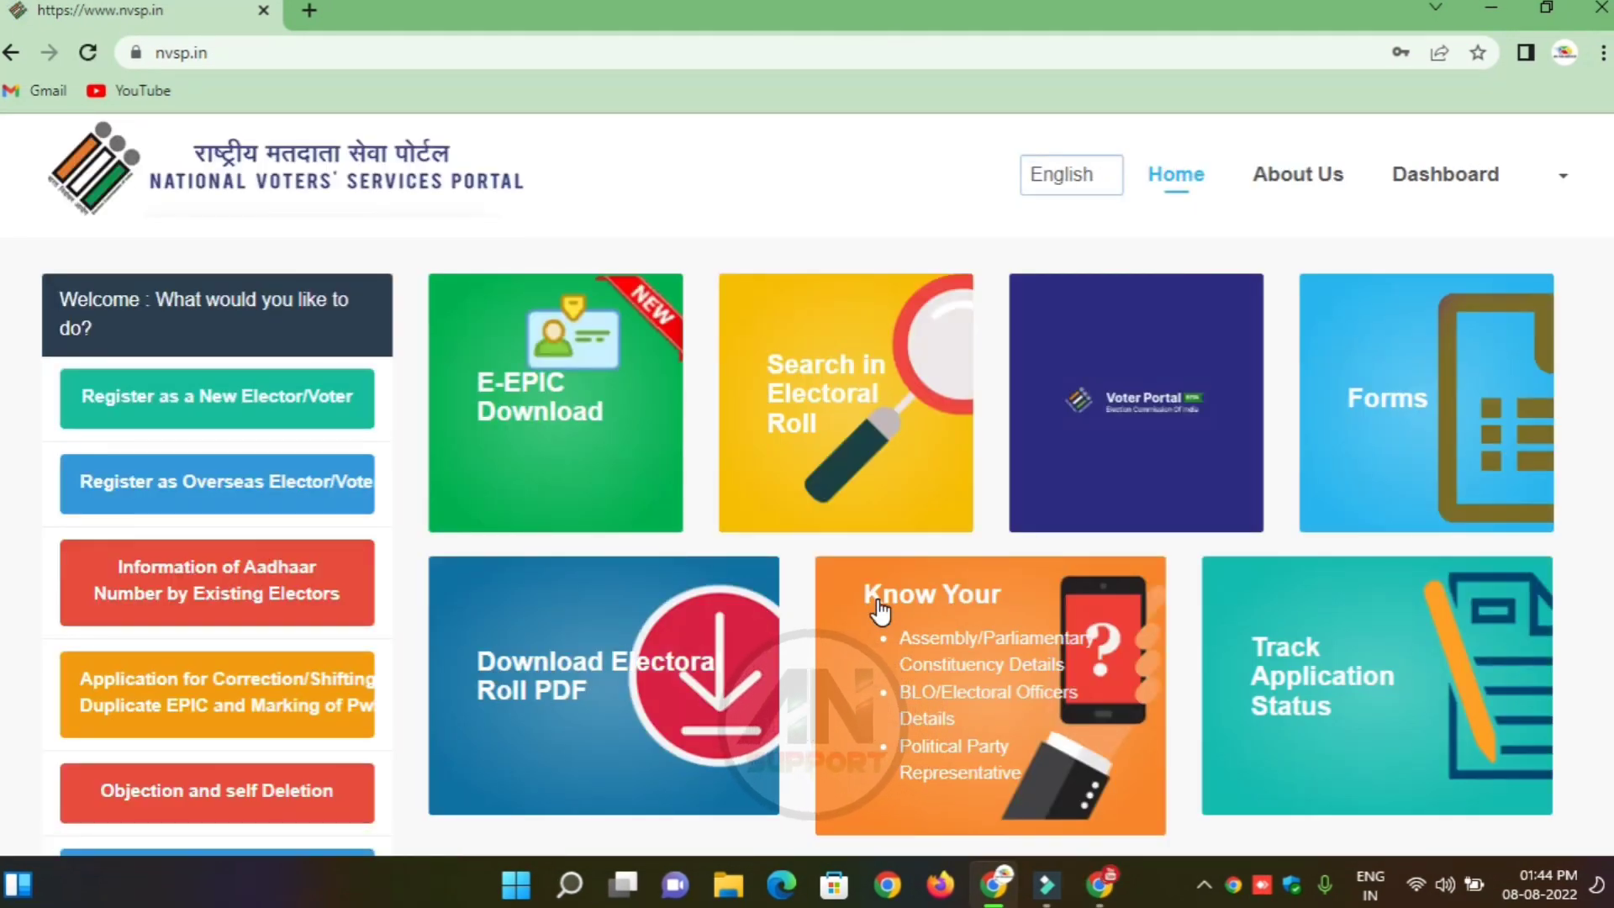
# - Scroll the Voter Registration forms list to find Form 6 for new voters
pyautogui.scroll(-2, 879, 610)
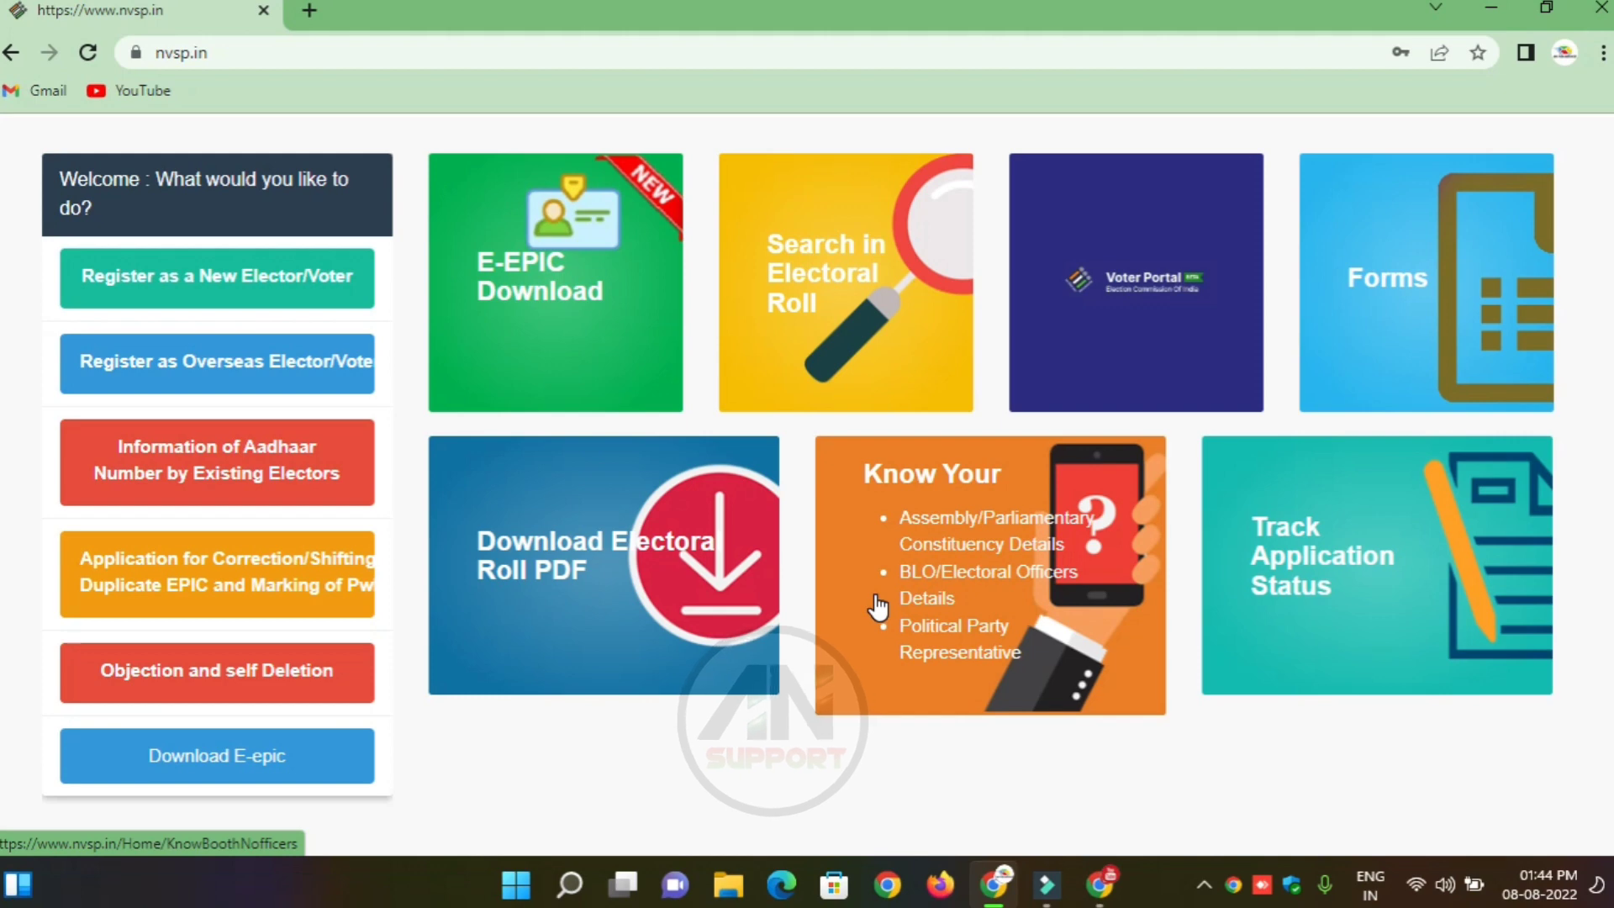
pyautogui.scroll(2, 880, 605)
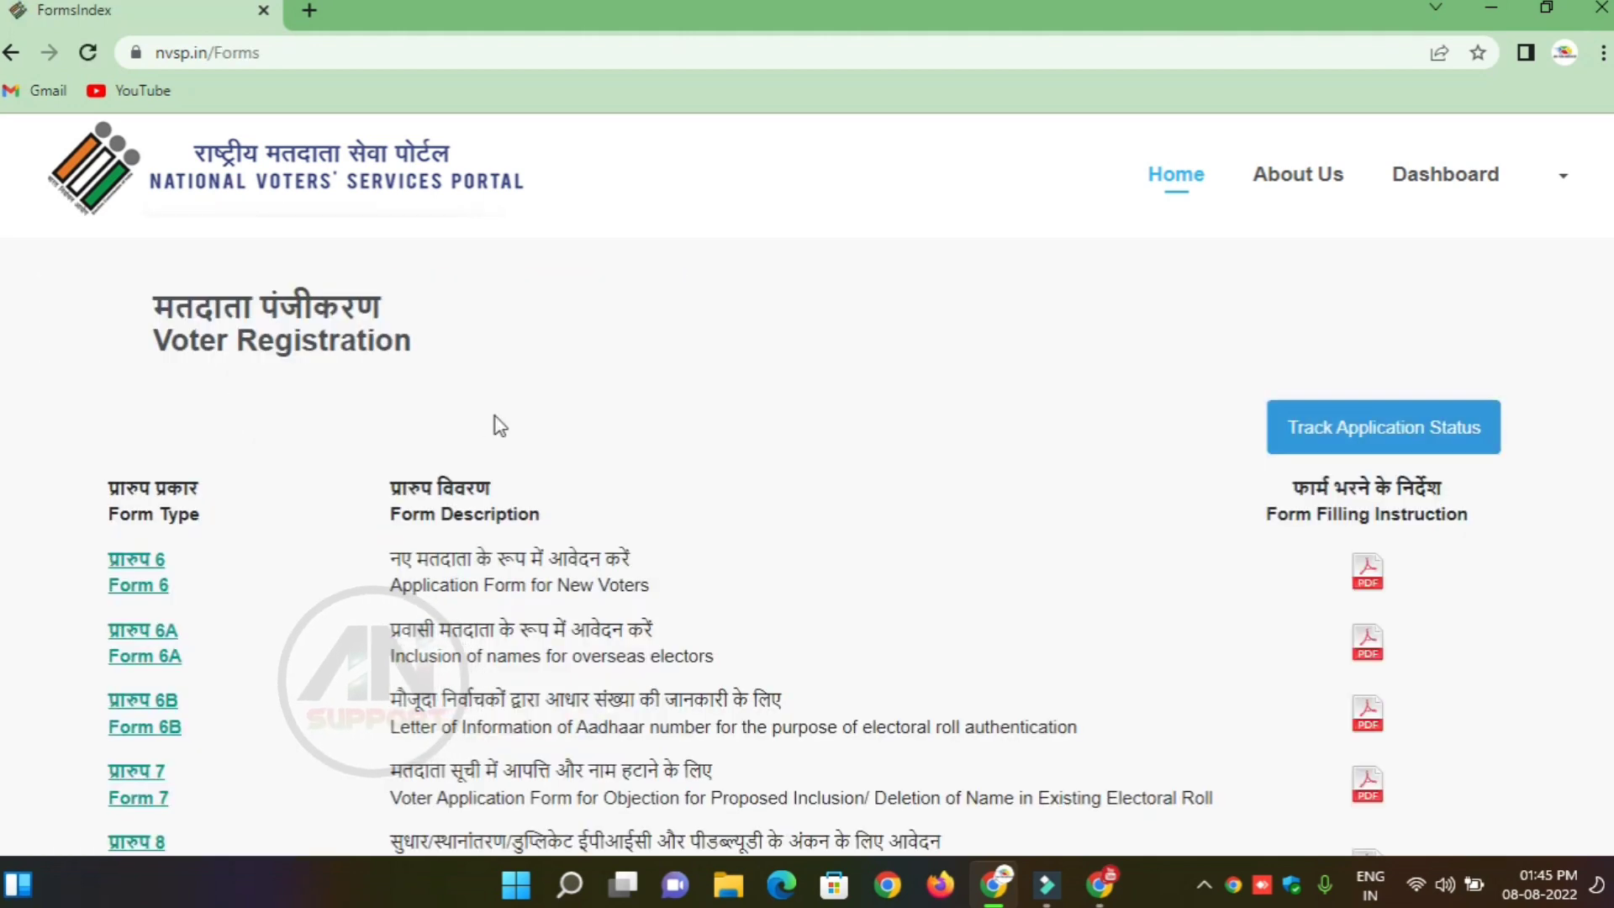
pyautogui.scroll(-3, 505, 425)
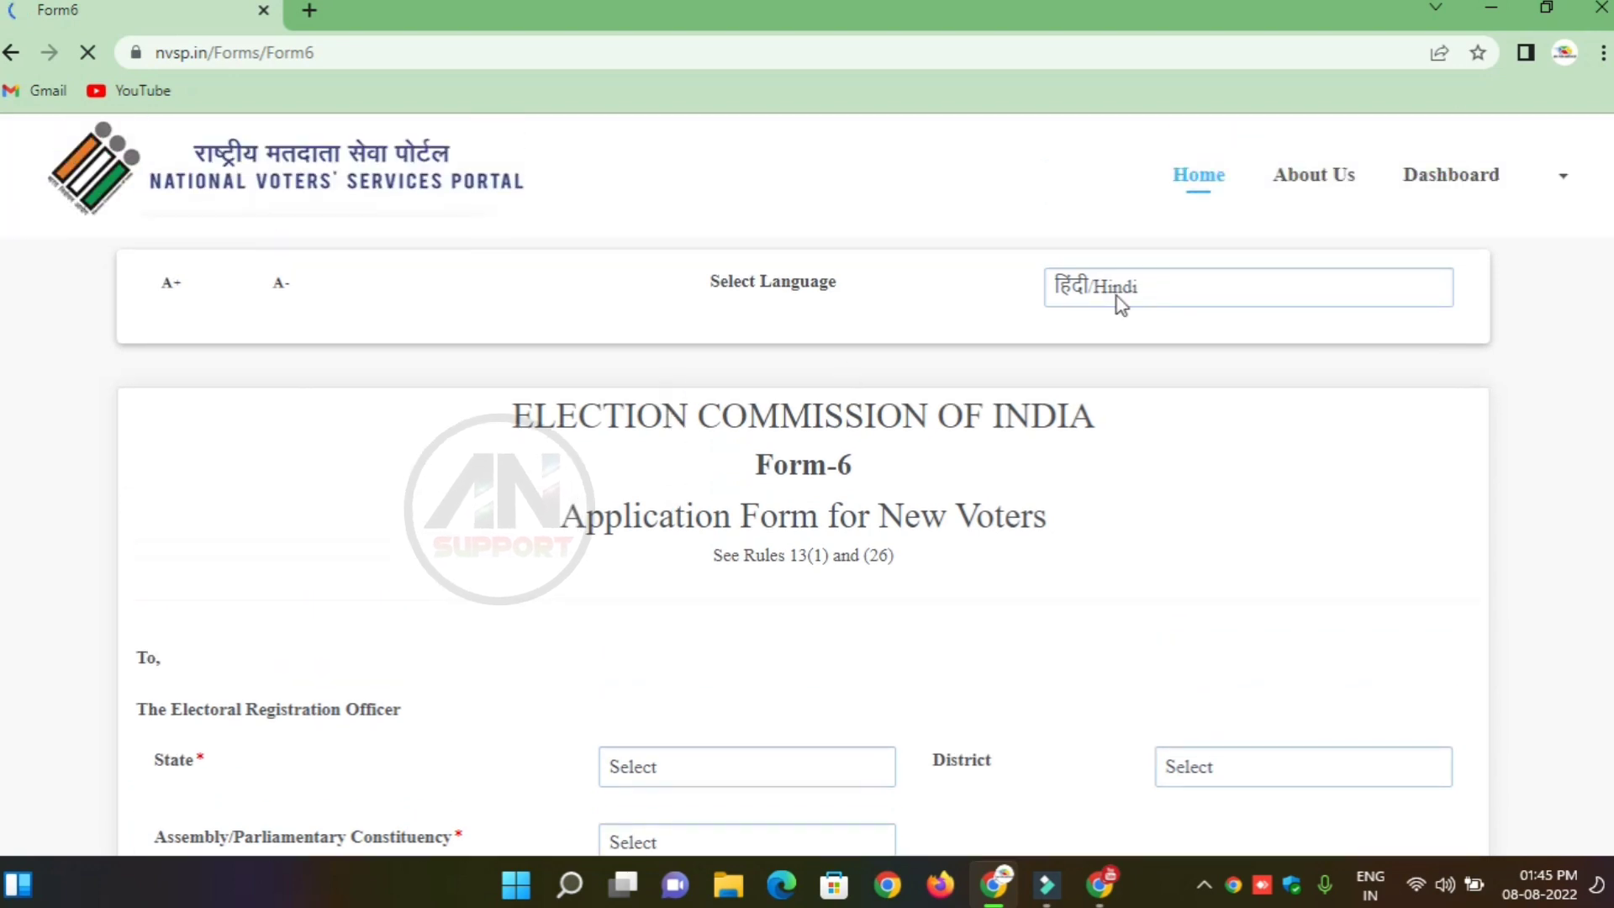
# - Switch Form 6 to display in English
pyautogui.click(1120, 302)
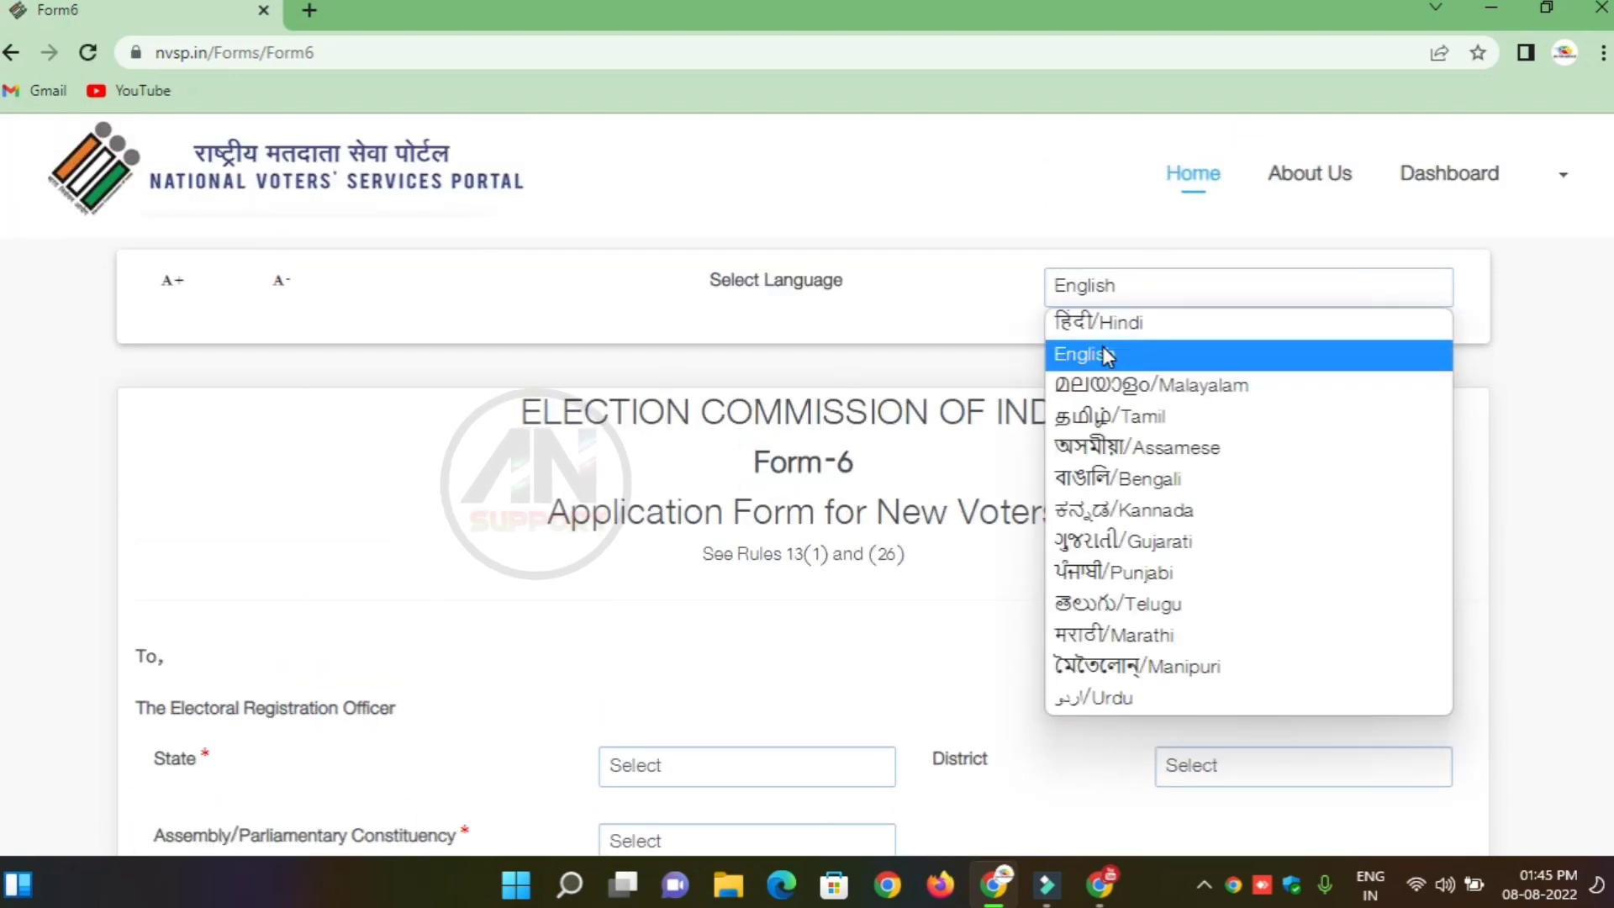
pyautogui.click(1102, 354)
pyautogui.scroll(-2, 813, 409)
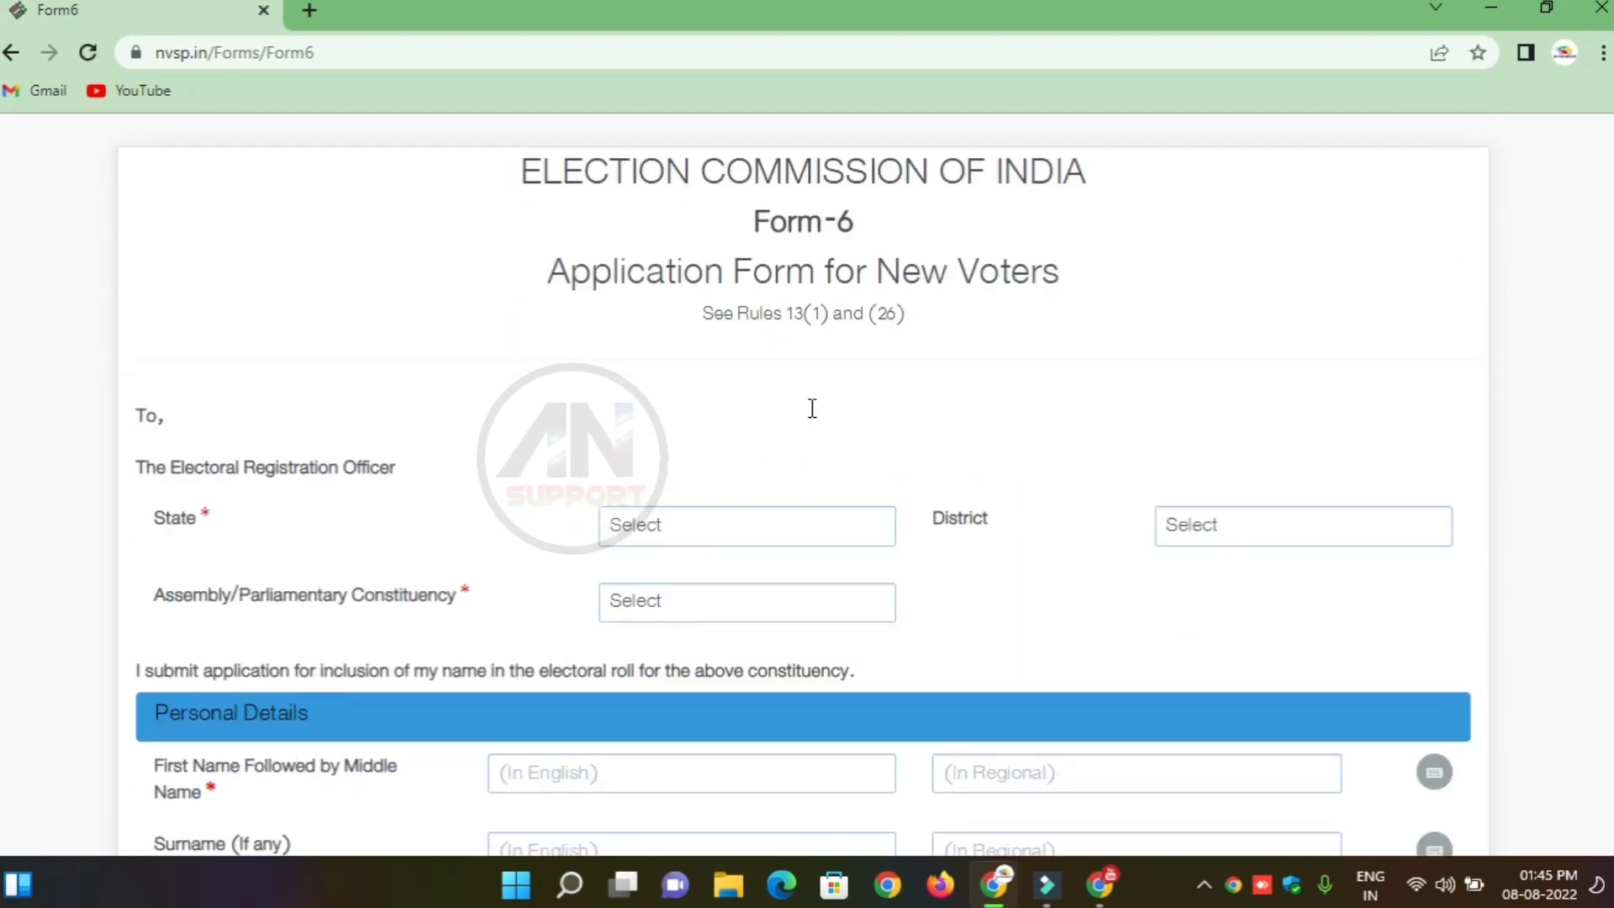
pyautogui.scroll(1, 811, 405)
pyautogui.scroll(-1, 810, 402)
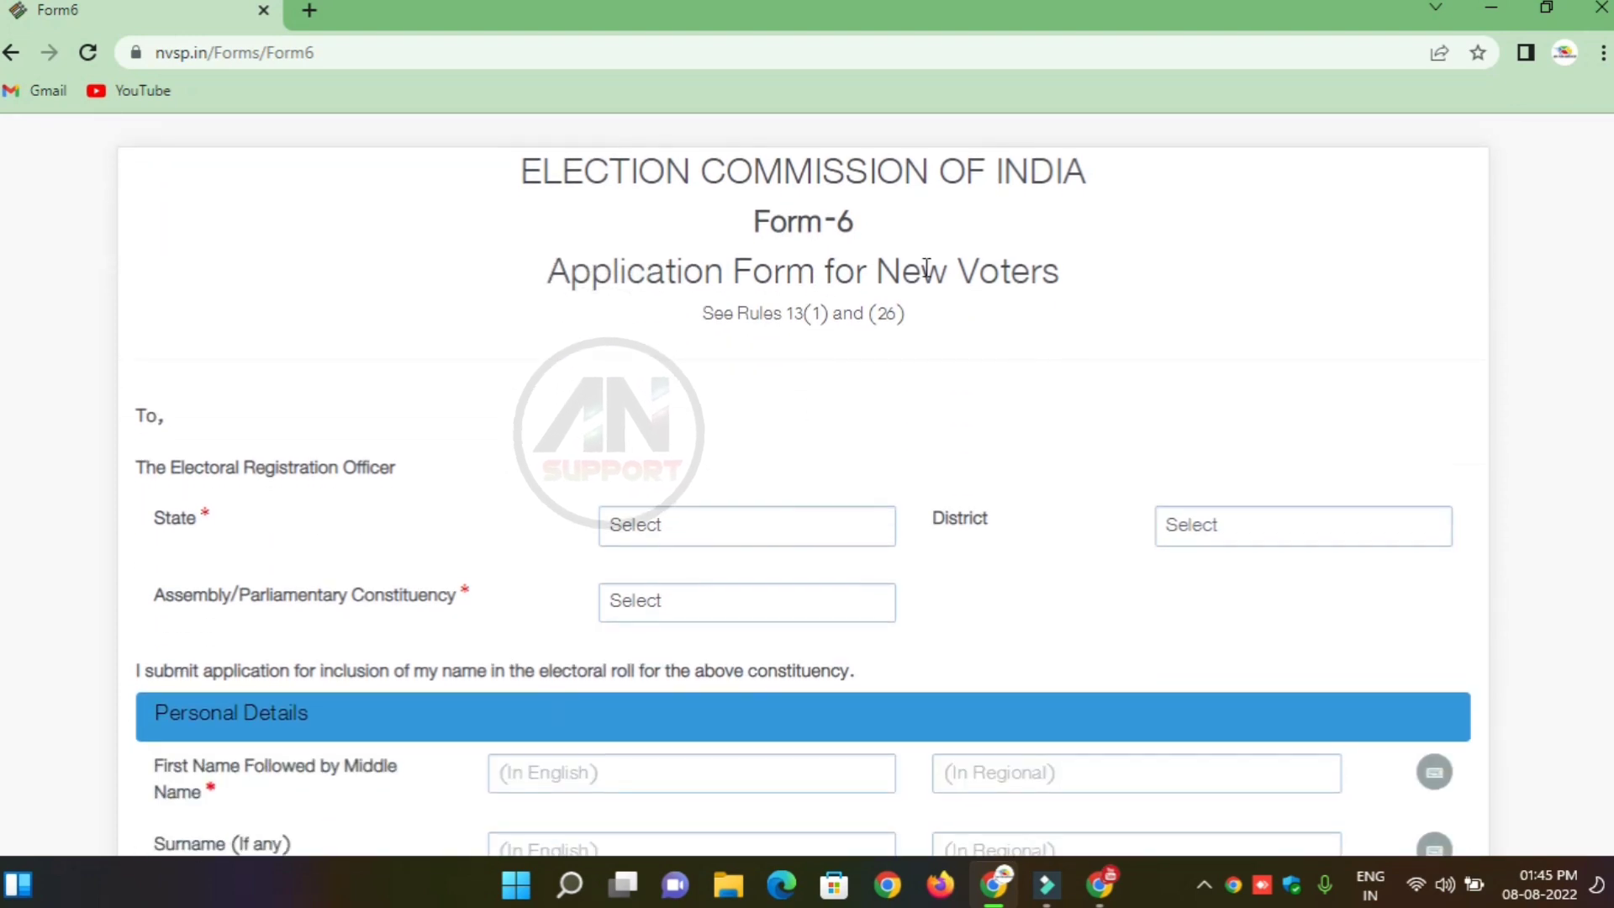
pyautogui.scroll(-2, 872, 415)
# - Set State to Assam, District to HOJAI and constituency to JAMUNAMUKH
pyautogui.click(685, 296)
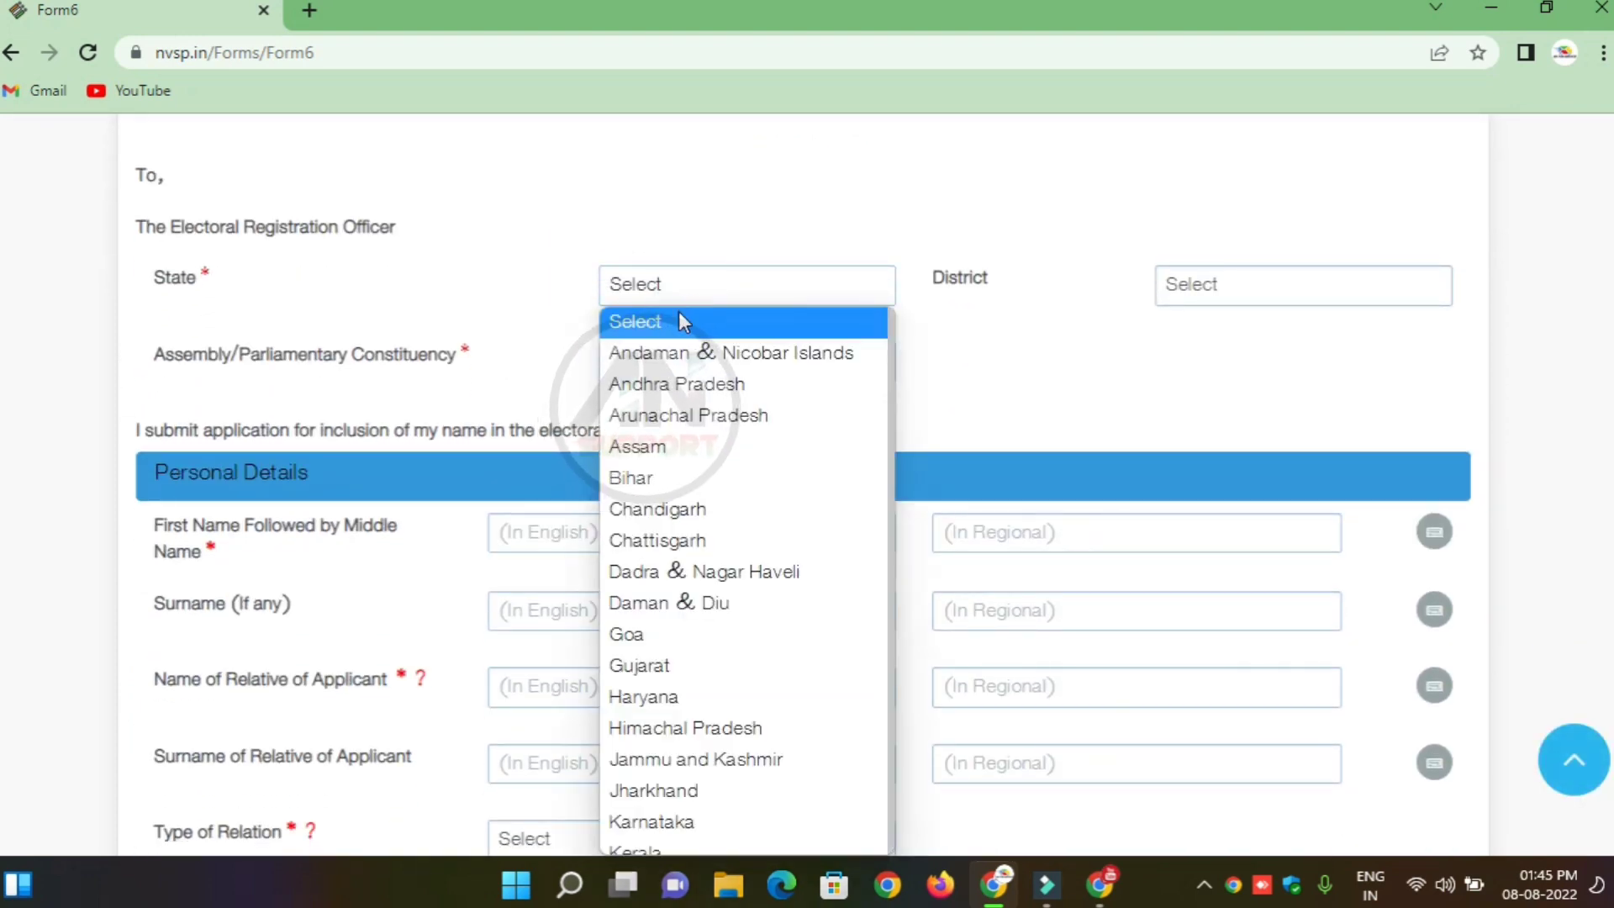
pyautogui.click(642, 446)
pyautogui.click(1234, 289)
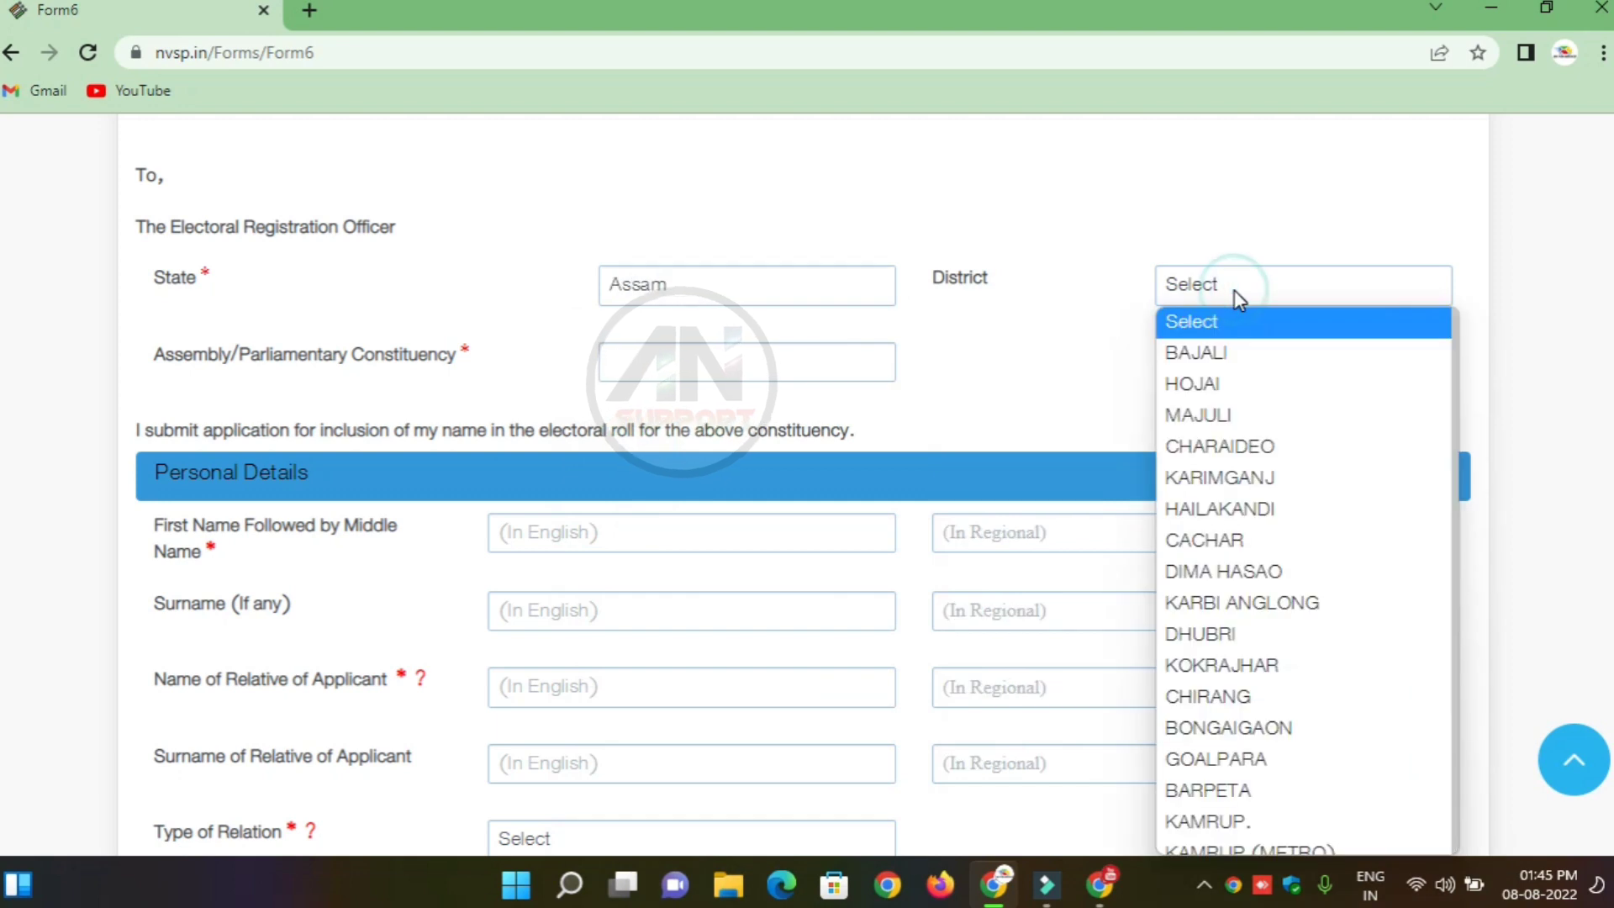
pyautogui.press('h')
pyautogui.press('h')
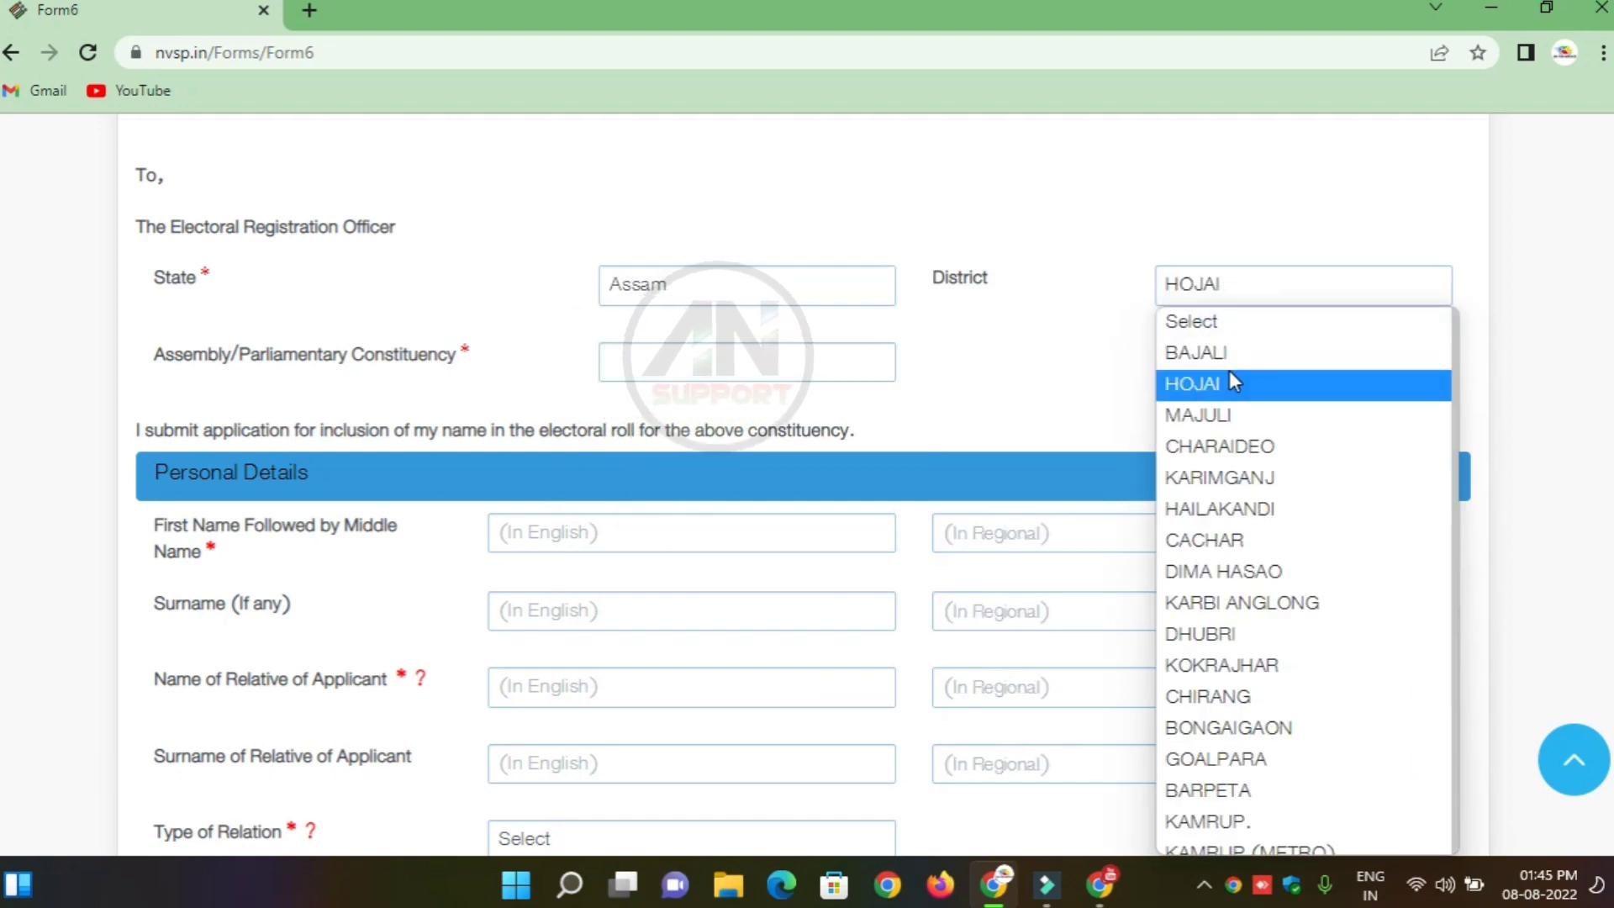
pyautogui.click(1230, 375)
pyautogui.click(732, 360)
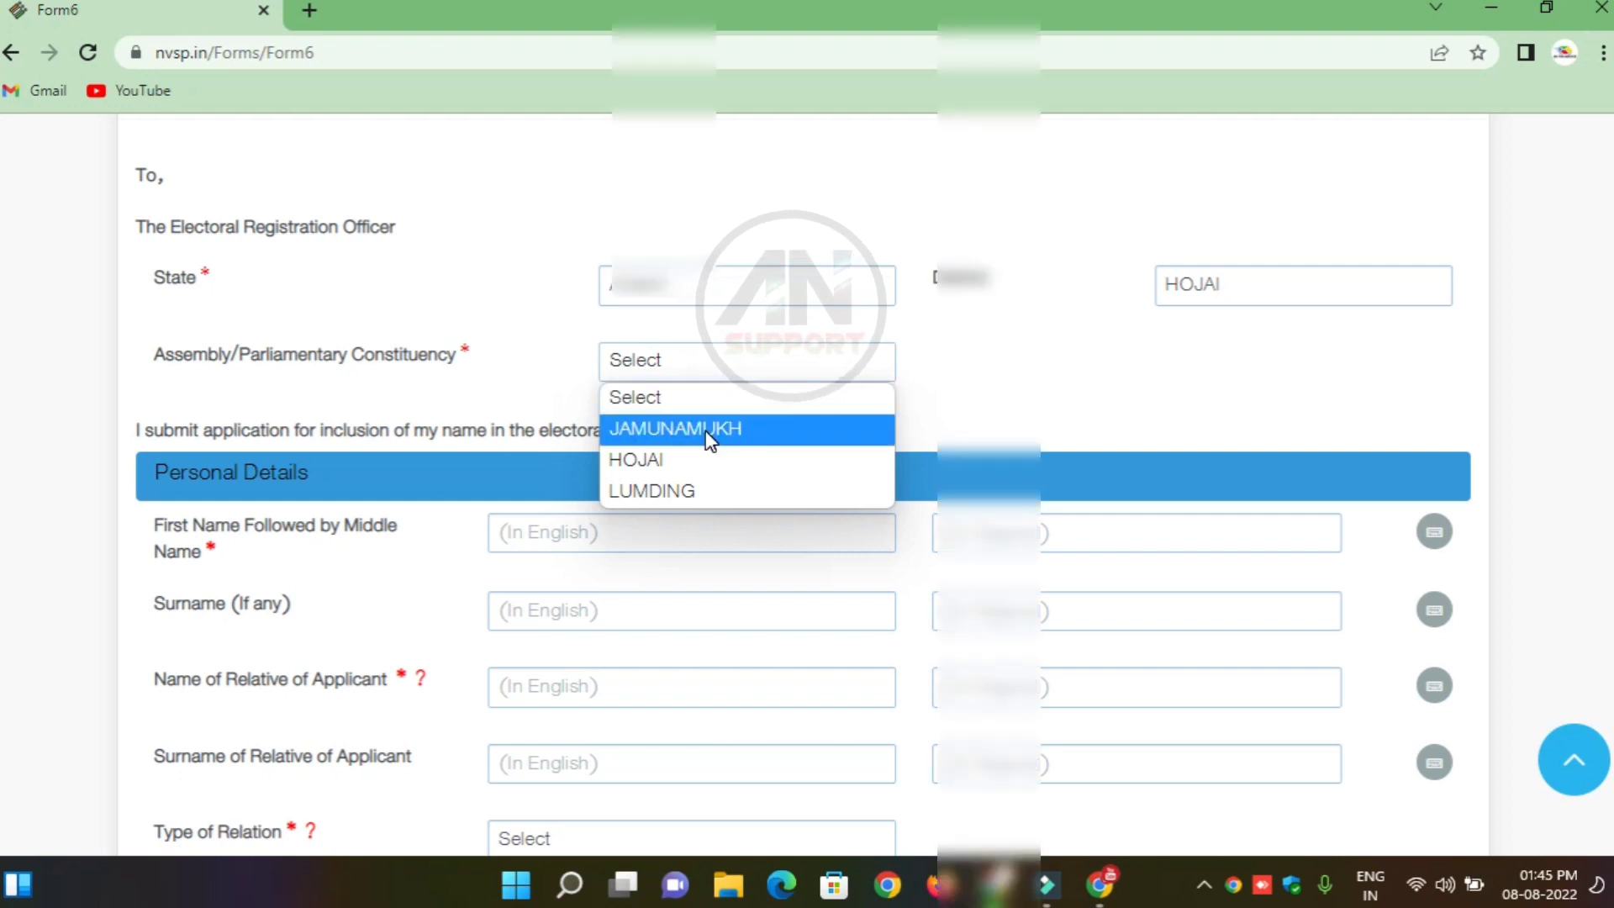
pyautogui.click(708, 431)
pyautogui.scroll(-1, 751, 412)
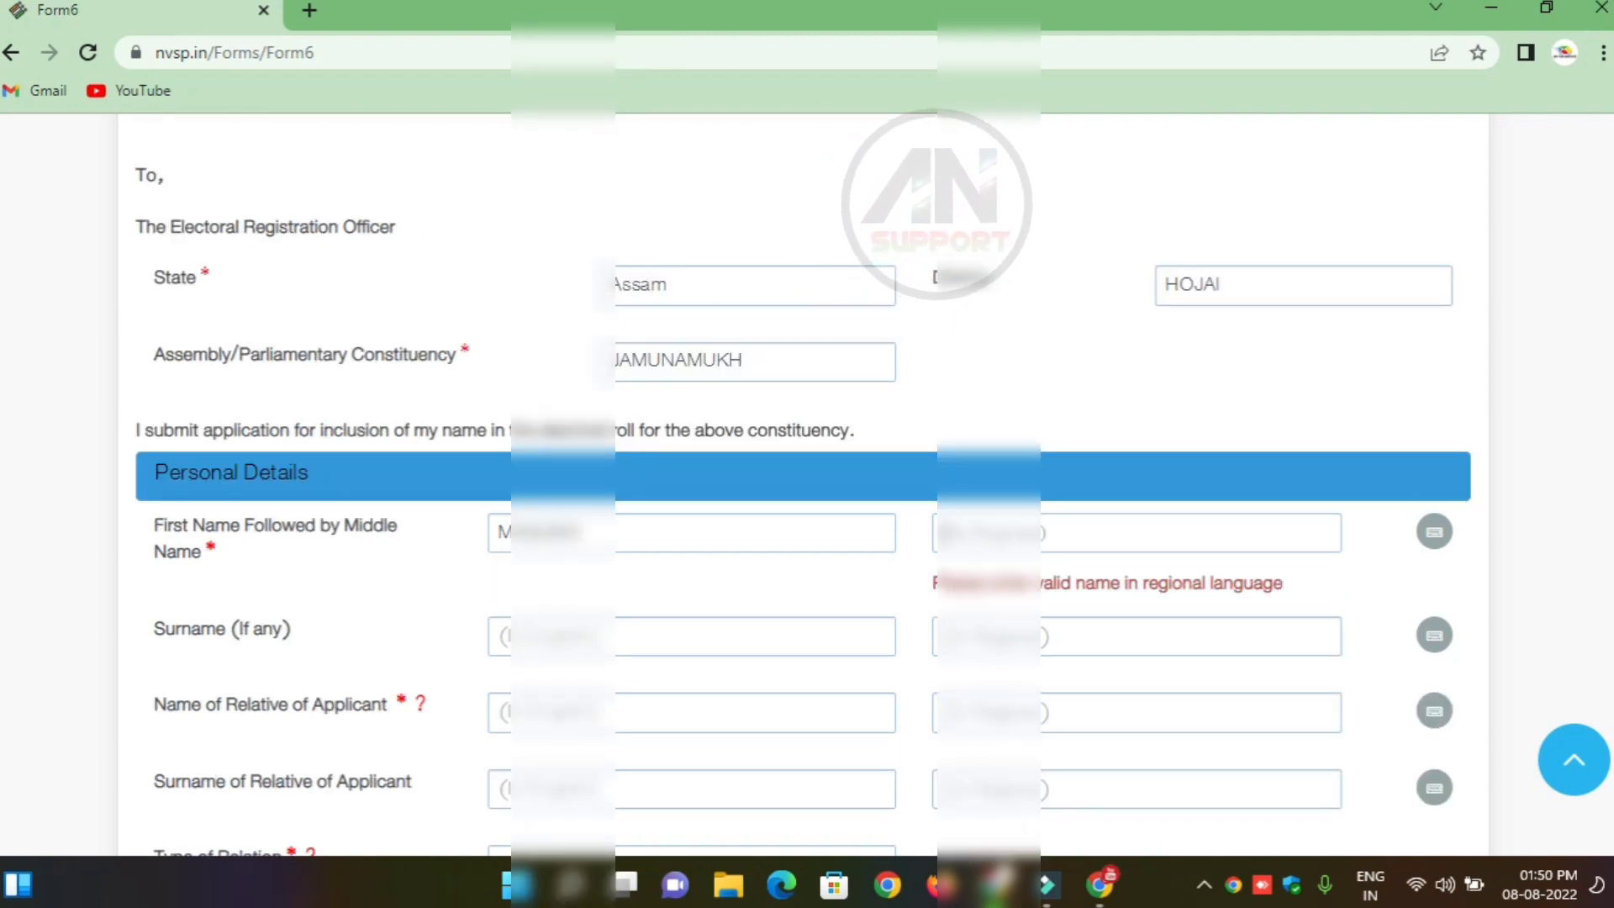
# - Fill the applicant's first name and surname in Assamese using the on-screen keyboard
pyautogui.click(1435, 529)
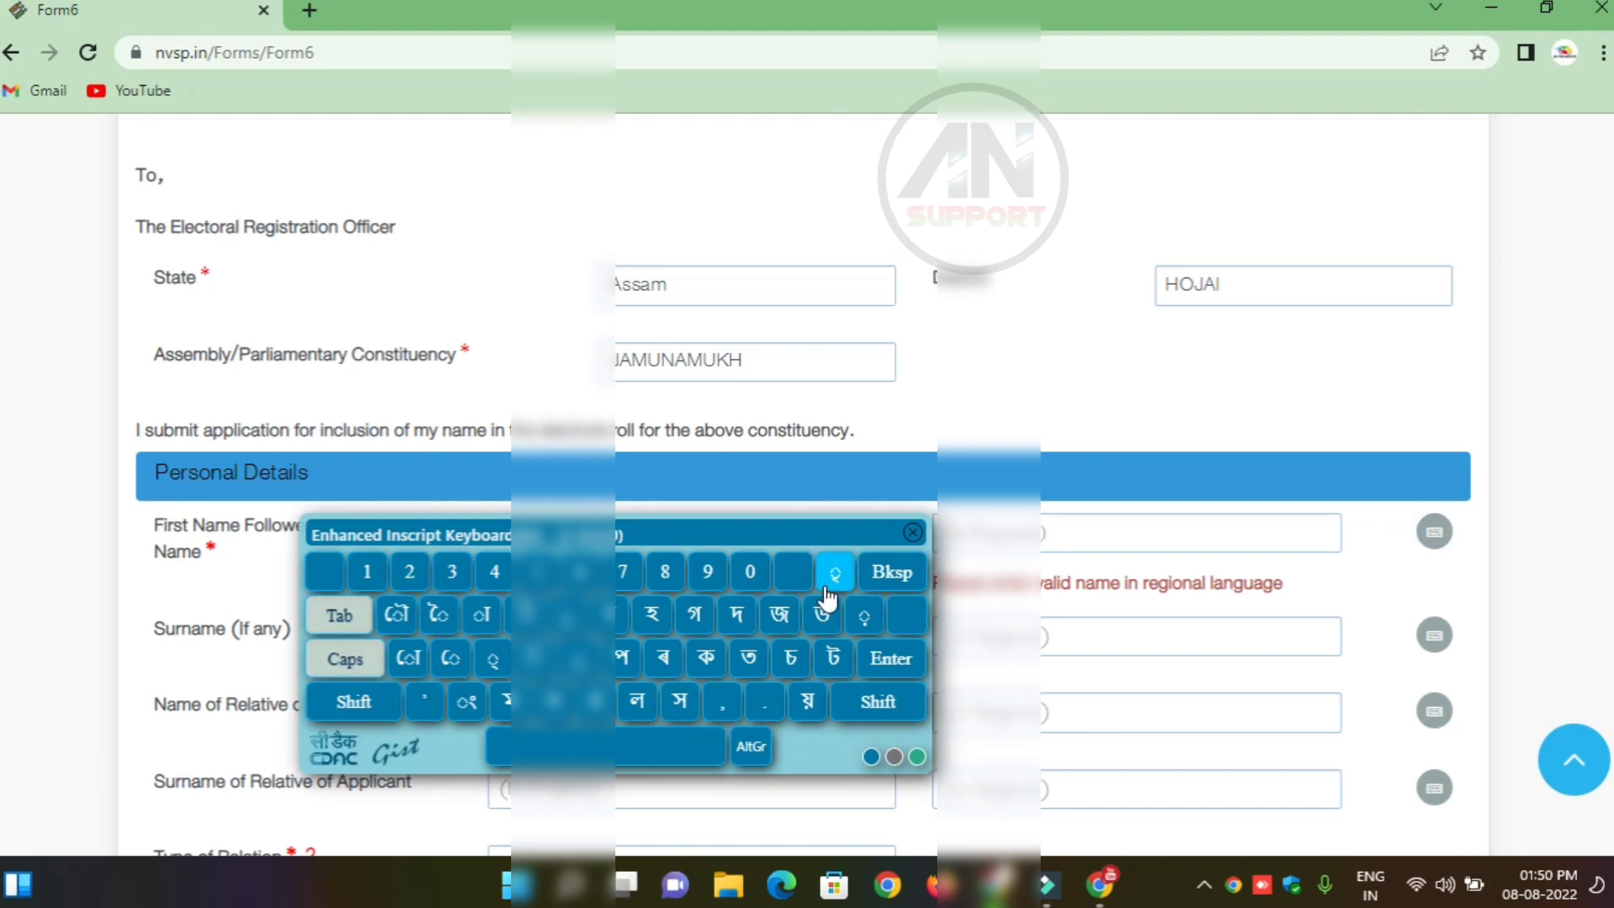
pyautogui.click(492, 621)
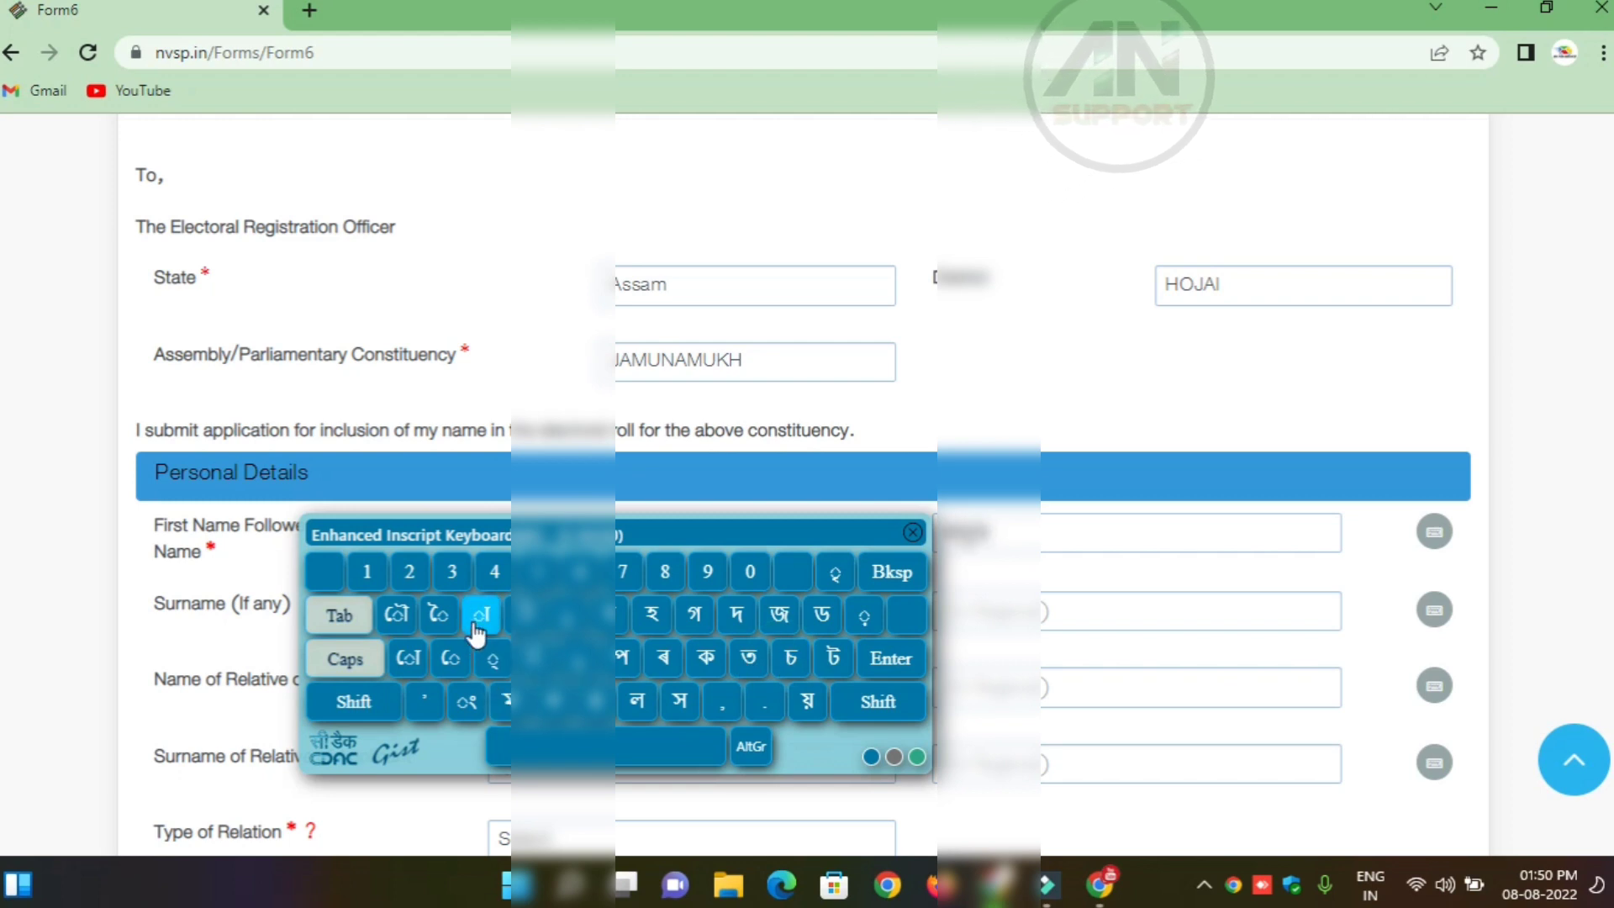
pyautogui.click(911, 533)
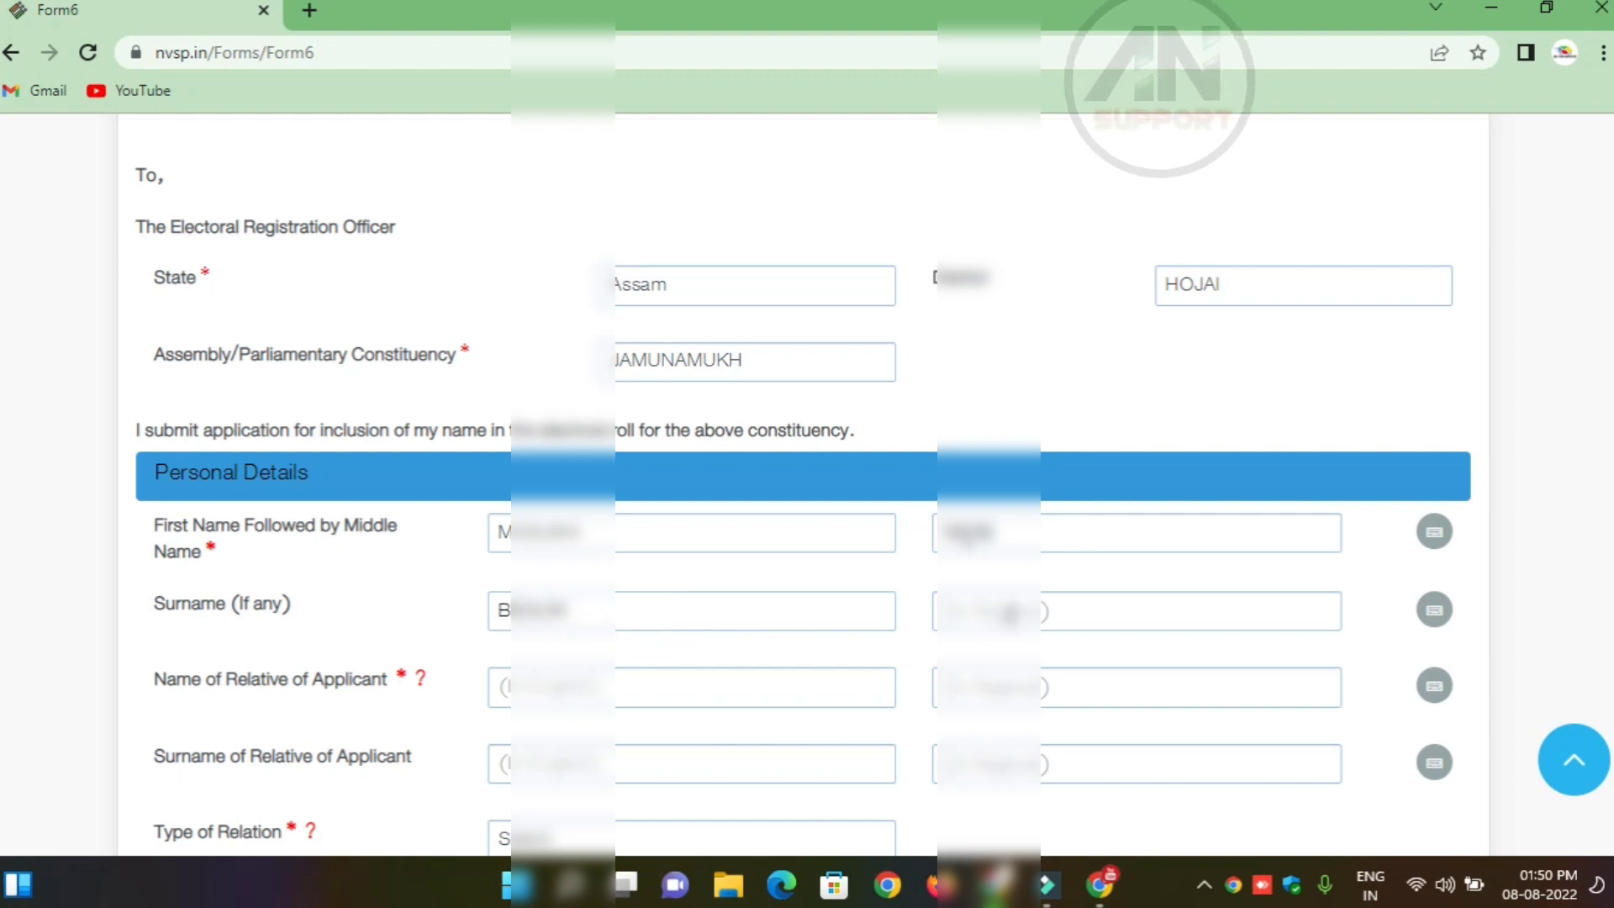
pyautogui.click(1012, 615)
# - Fill the relative's name and surname in Assamese
pyautogui.scroll(-3, 714, 697)
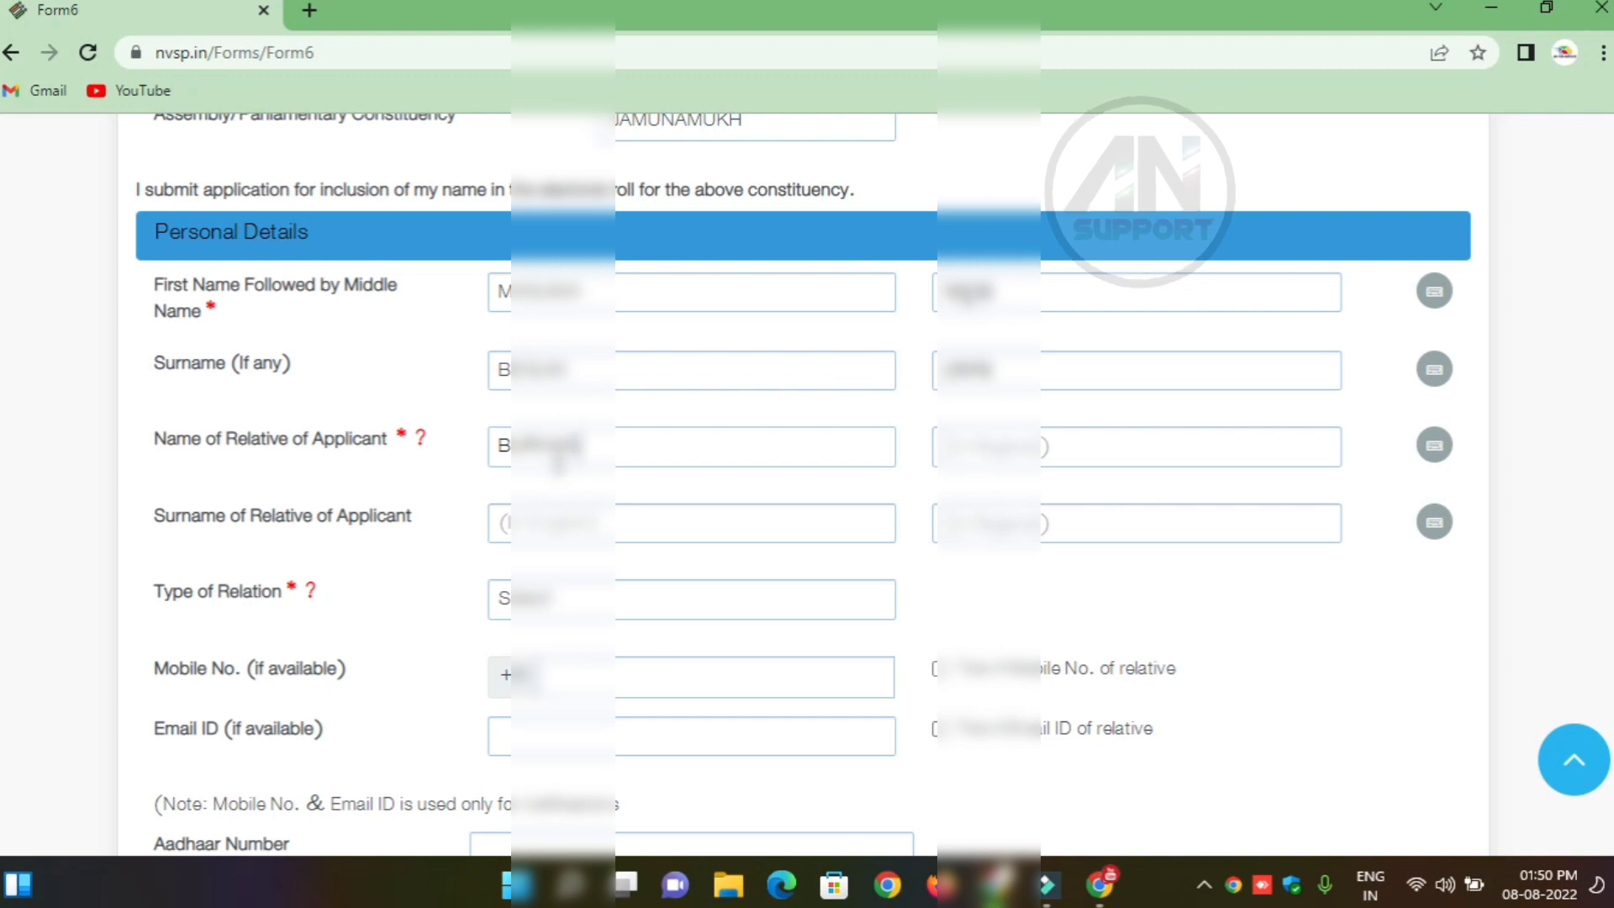
pyautogui.click(964, 454)
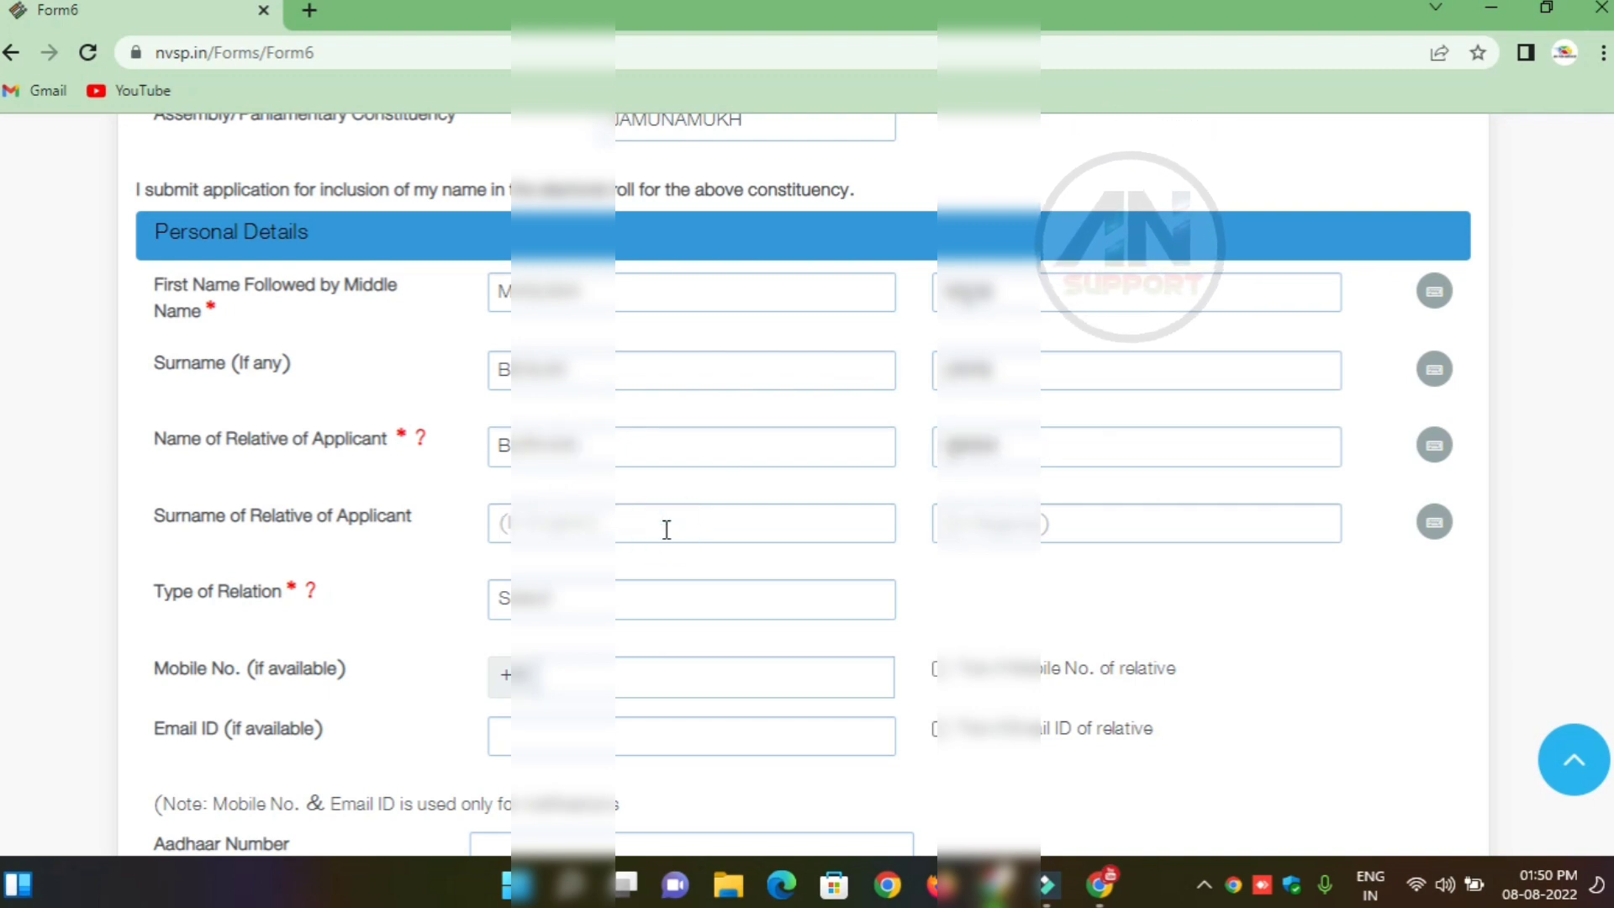
pyautogui.click(1057, 535)
pyautogui.click(1429, 519)
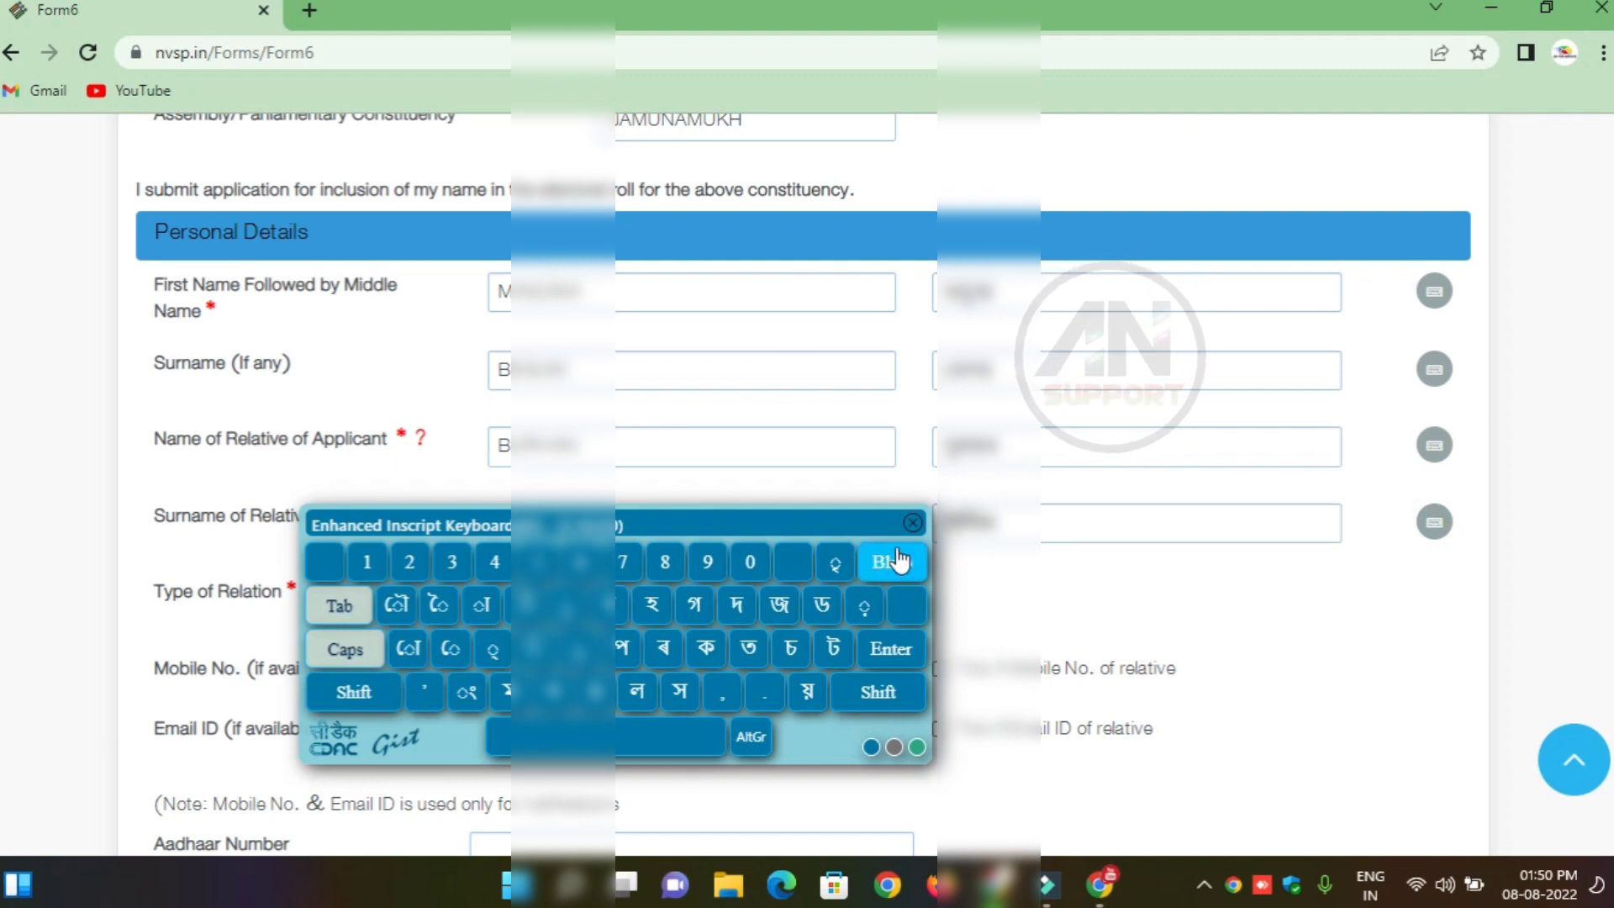
pyautogui.click(912, 523)
# - Set the relation type to Father and enter the applicant's mobile number
pyautogui.click(594, 616)
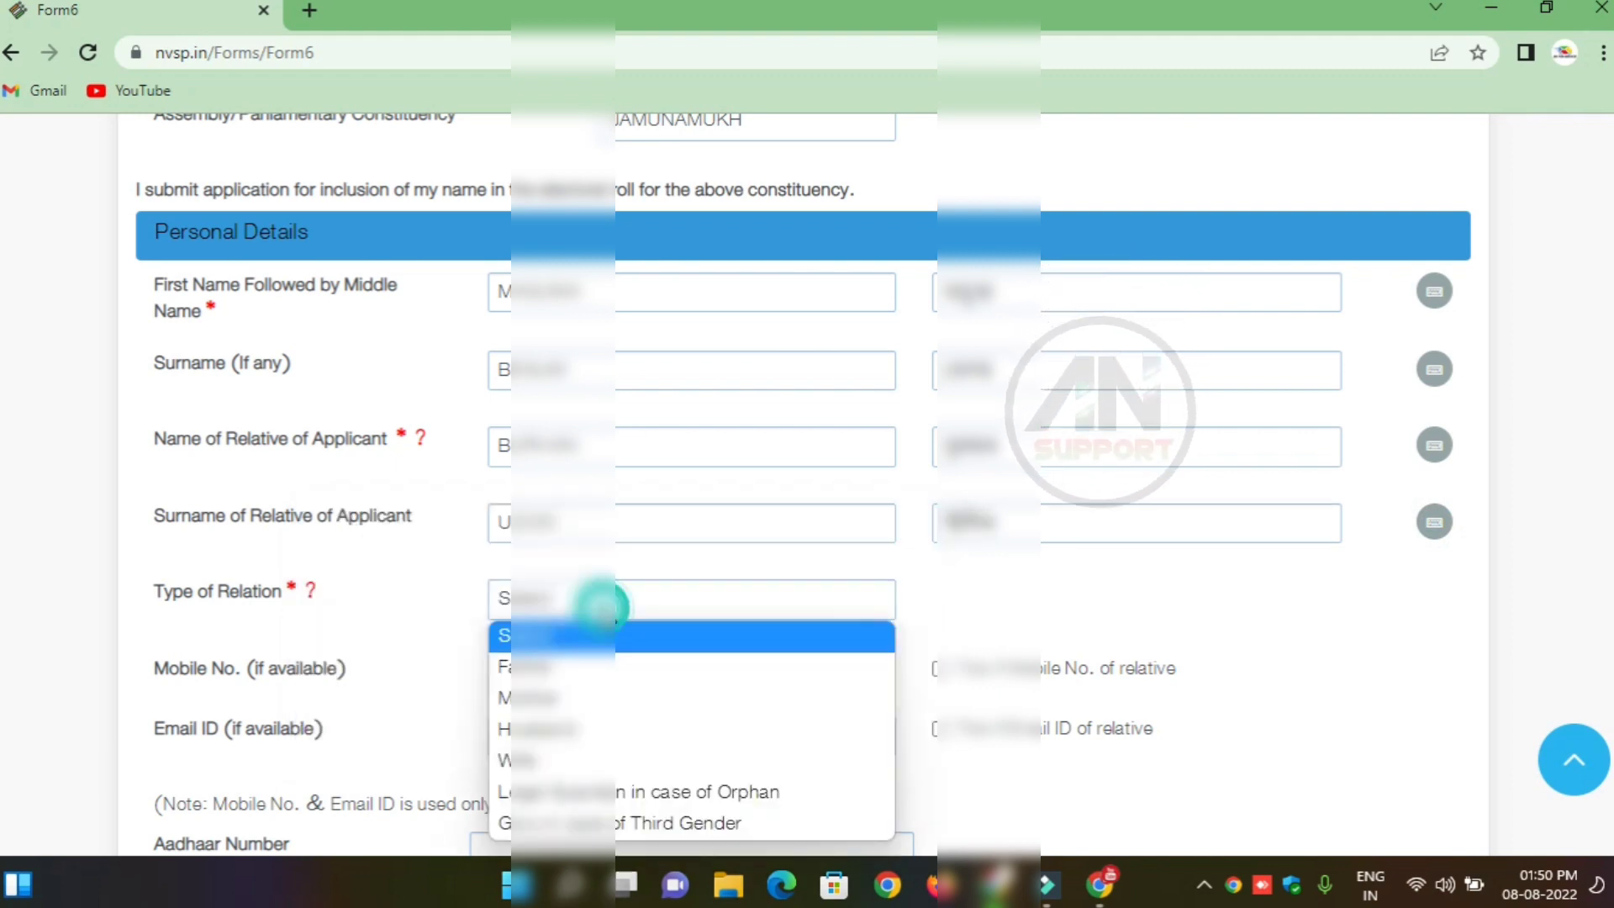
pyautogui.click(569, 667)
pyautogui.click(924, 613)
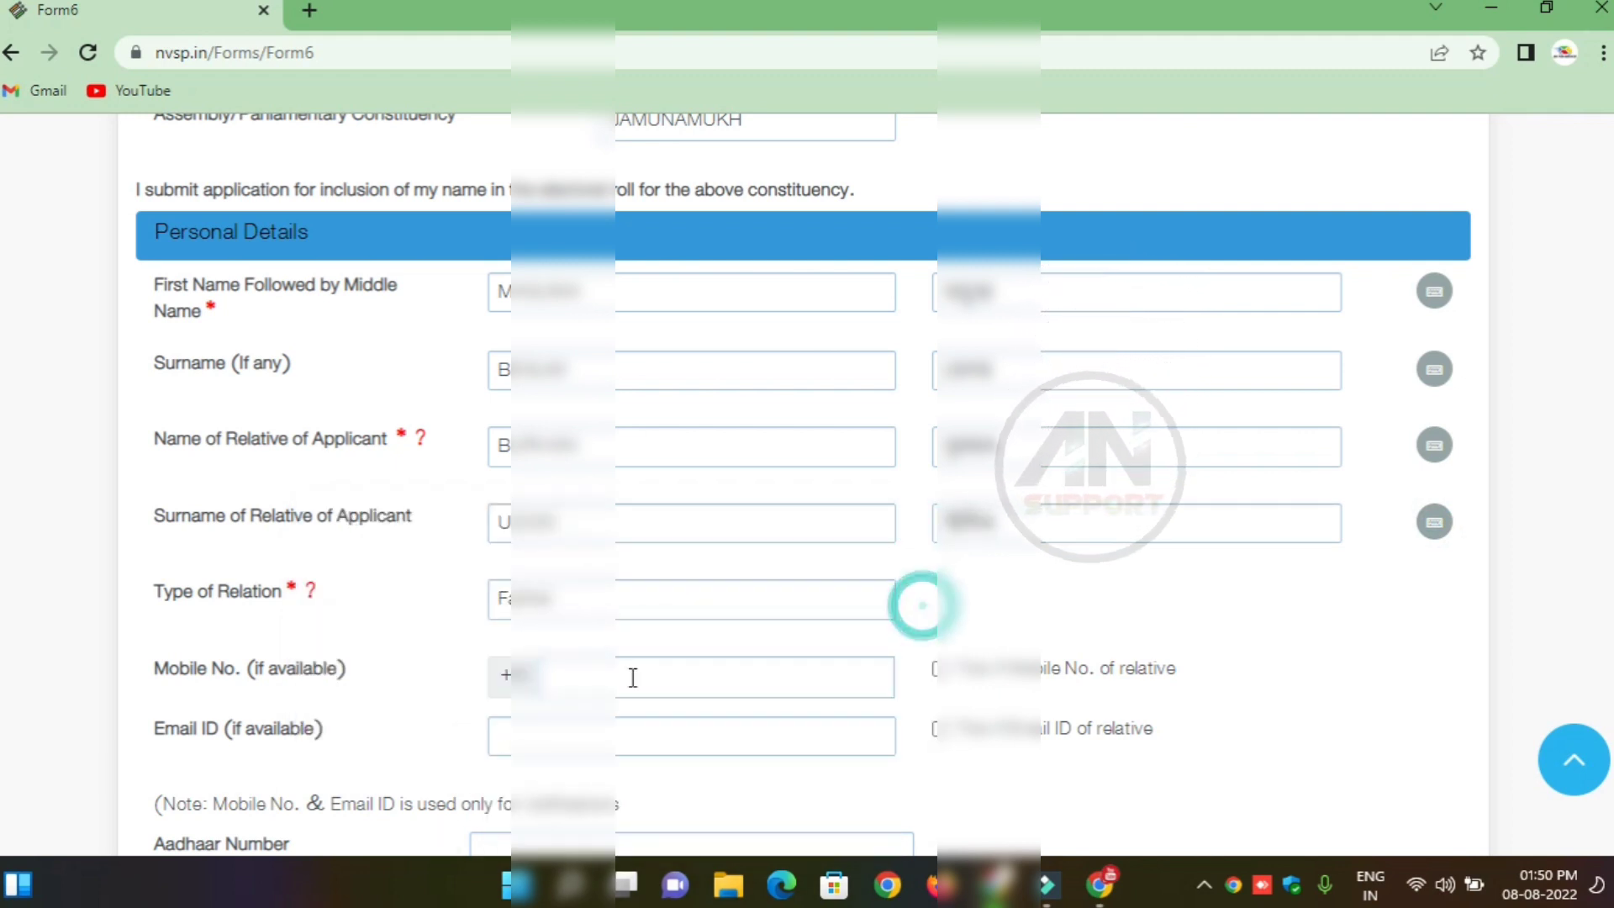
pyautogui.click(617, 686)
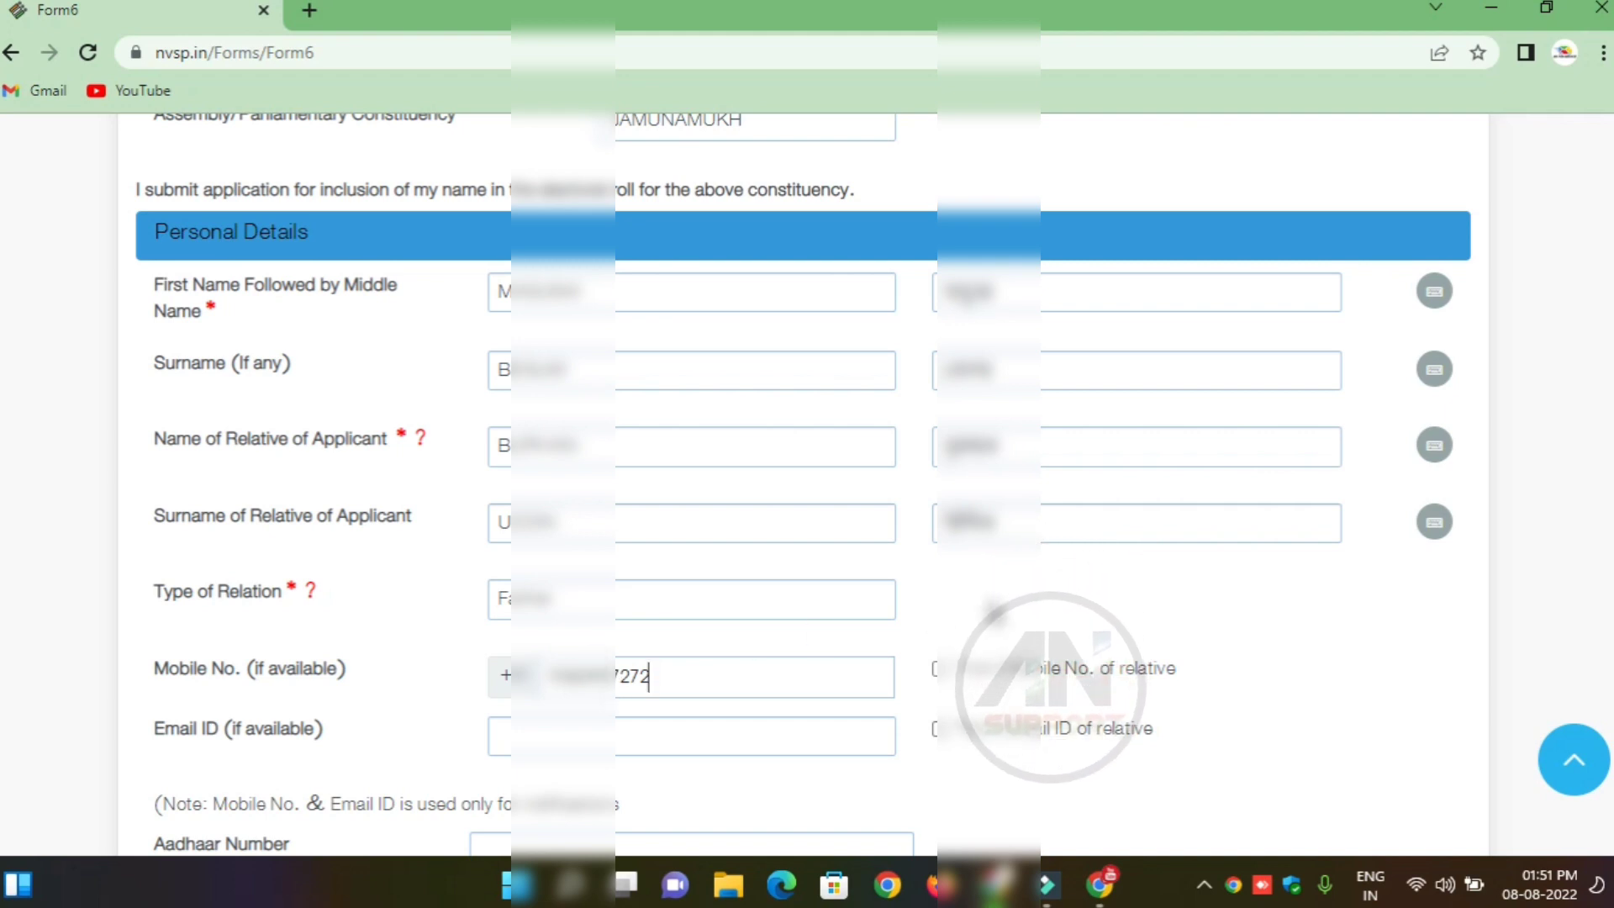
pyautogui.scroll(-4, 709, 659)
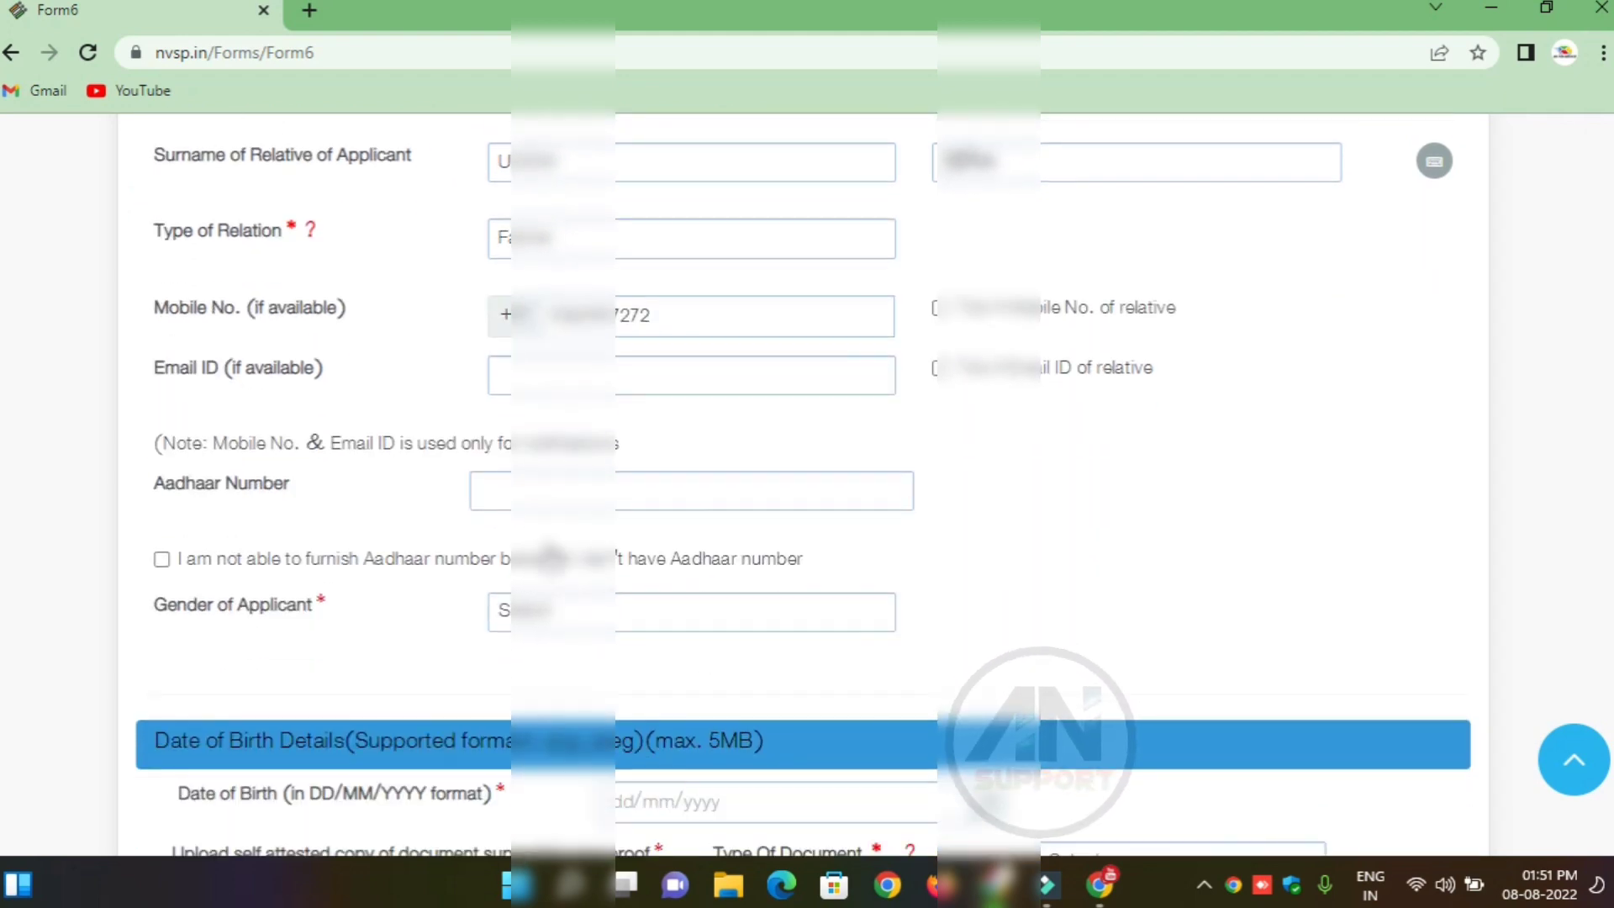
# - Enter the applicant's Aadhaar number and choose Female as the gender
pyautogui.click(519, 494)
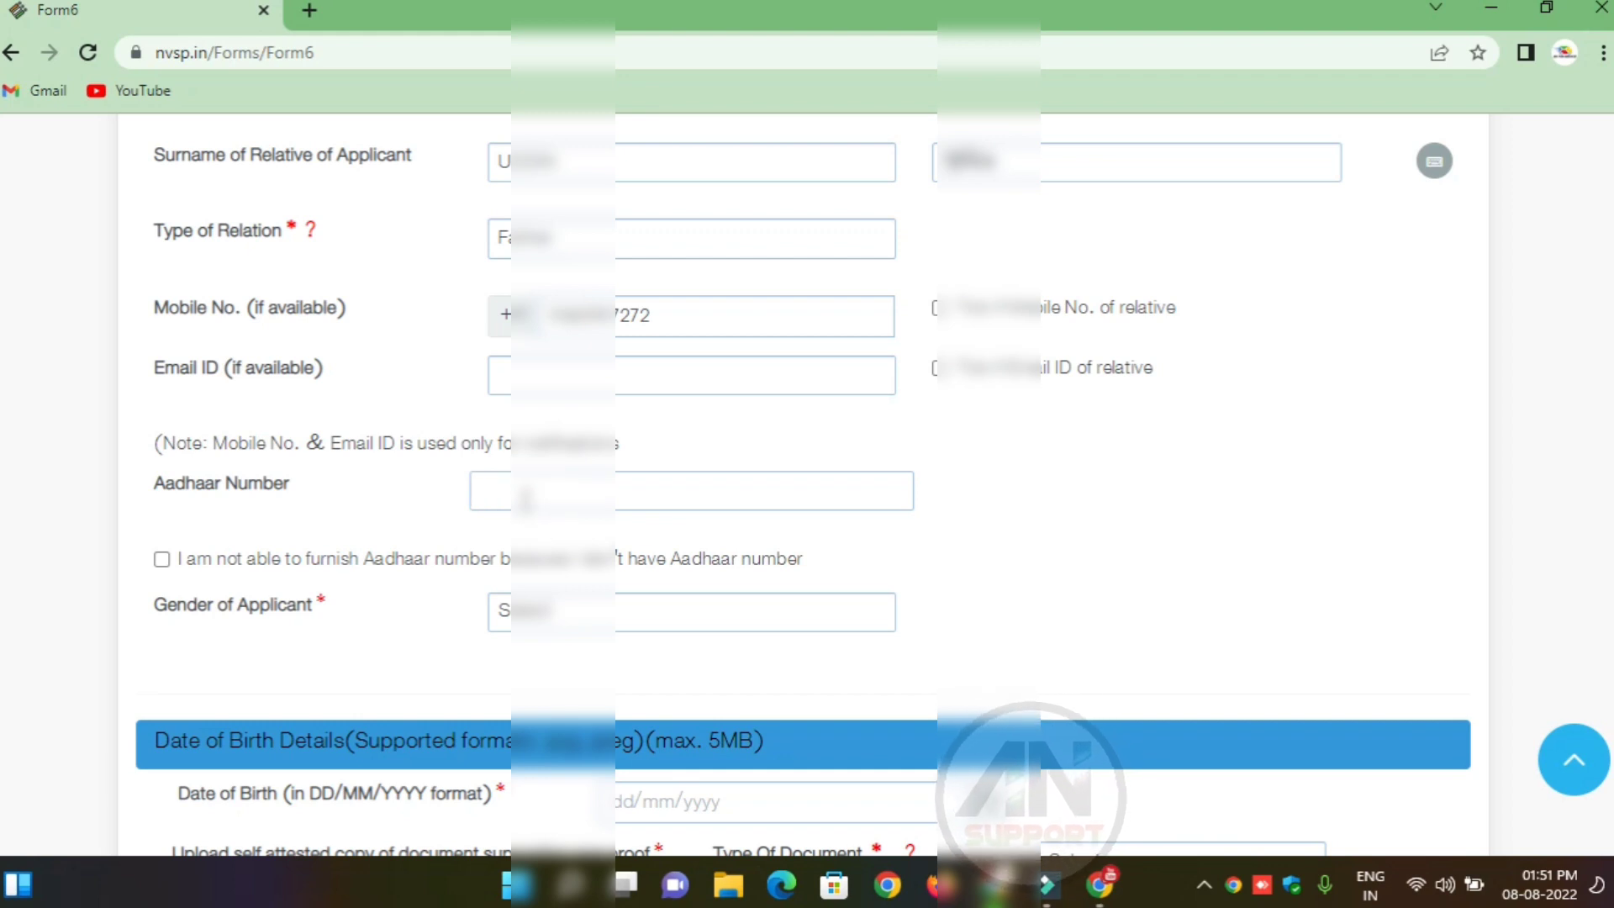
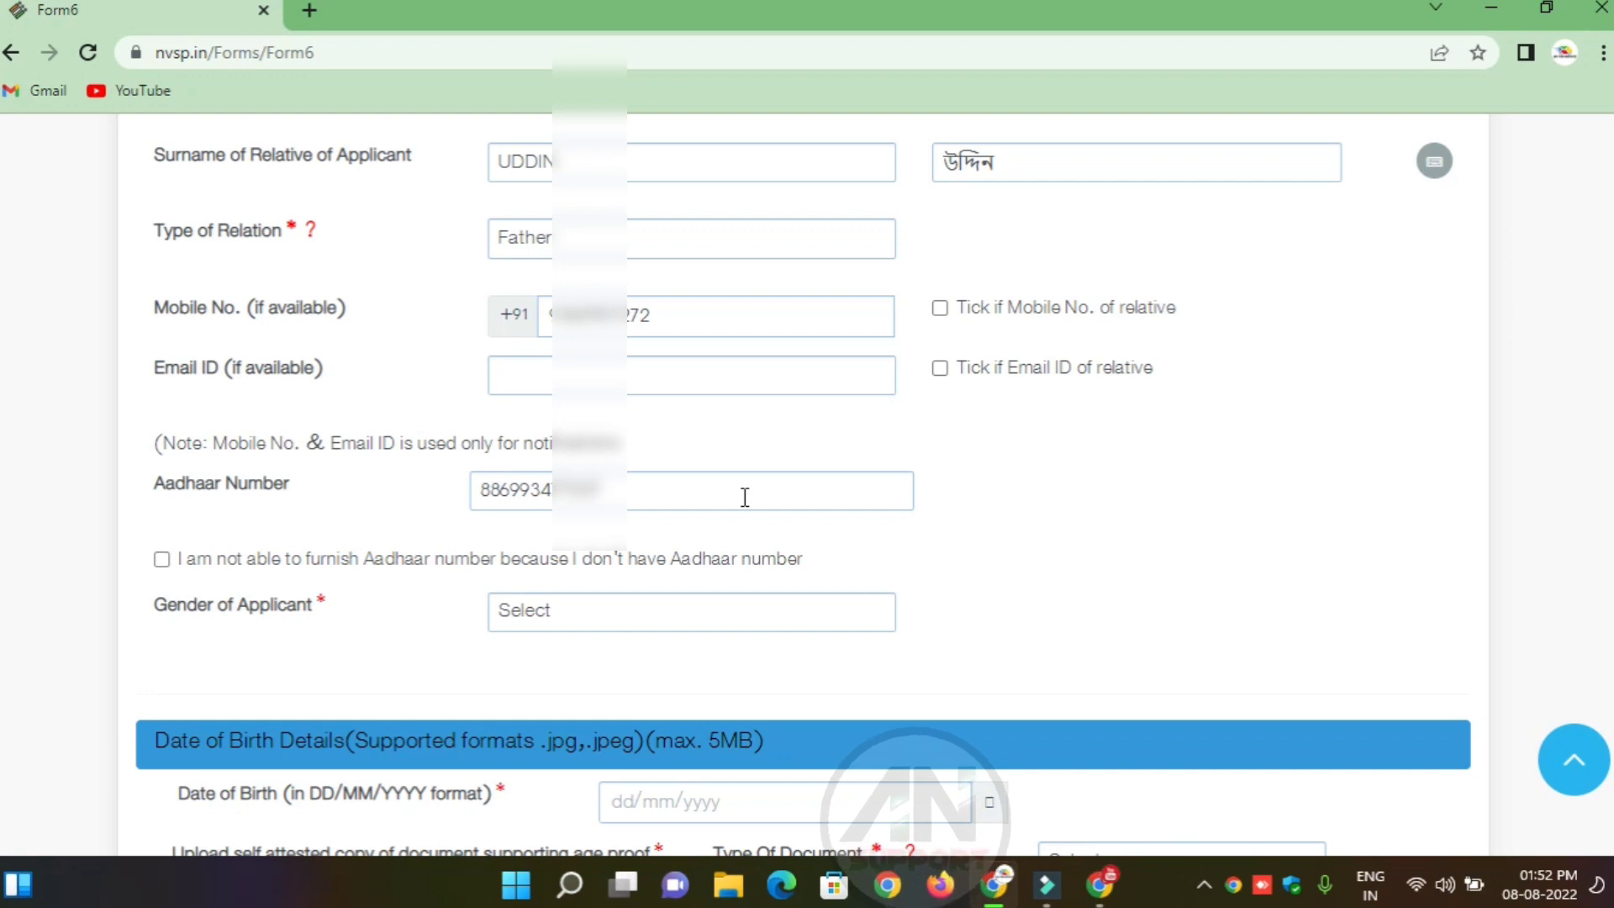
pyautogui.click(605, 620)
pyautogui.click(587, 709)
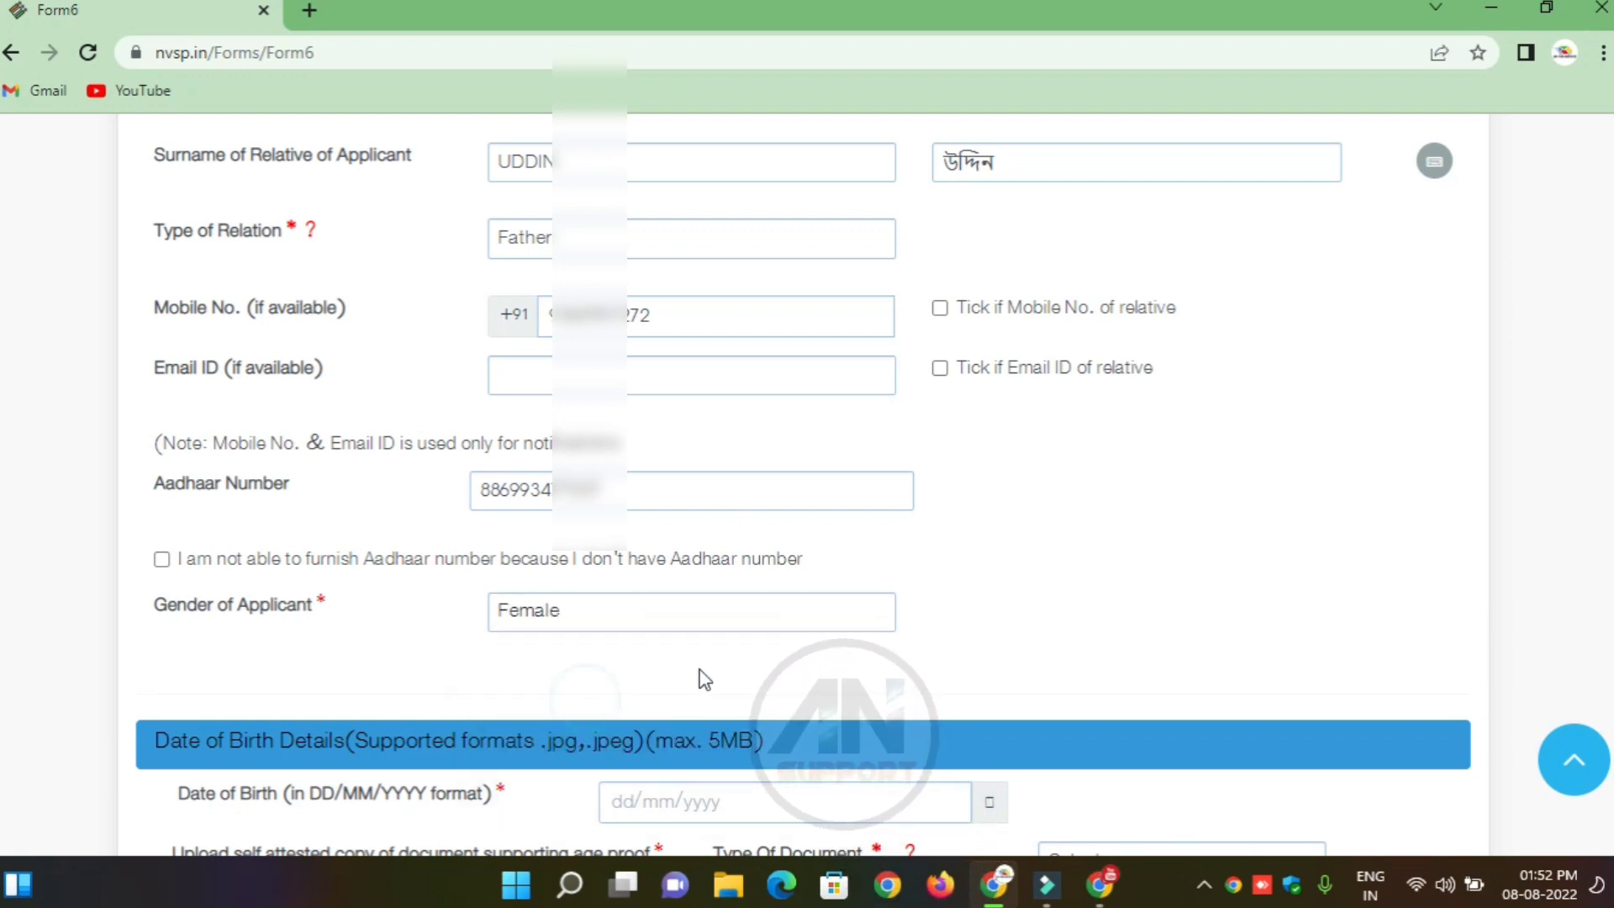
pyautogui.scroll(-7, 703, 668)
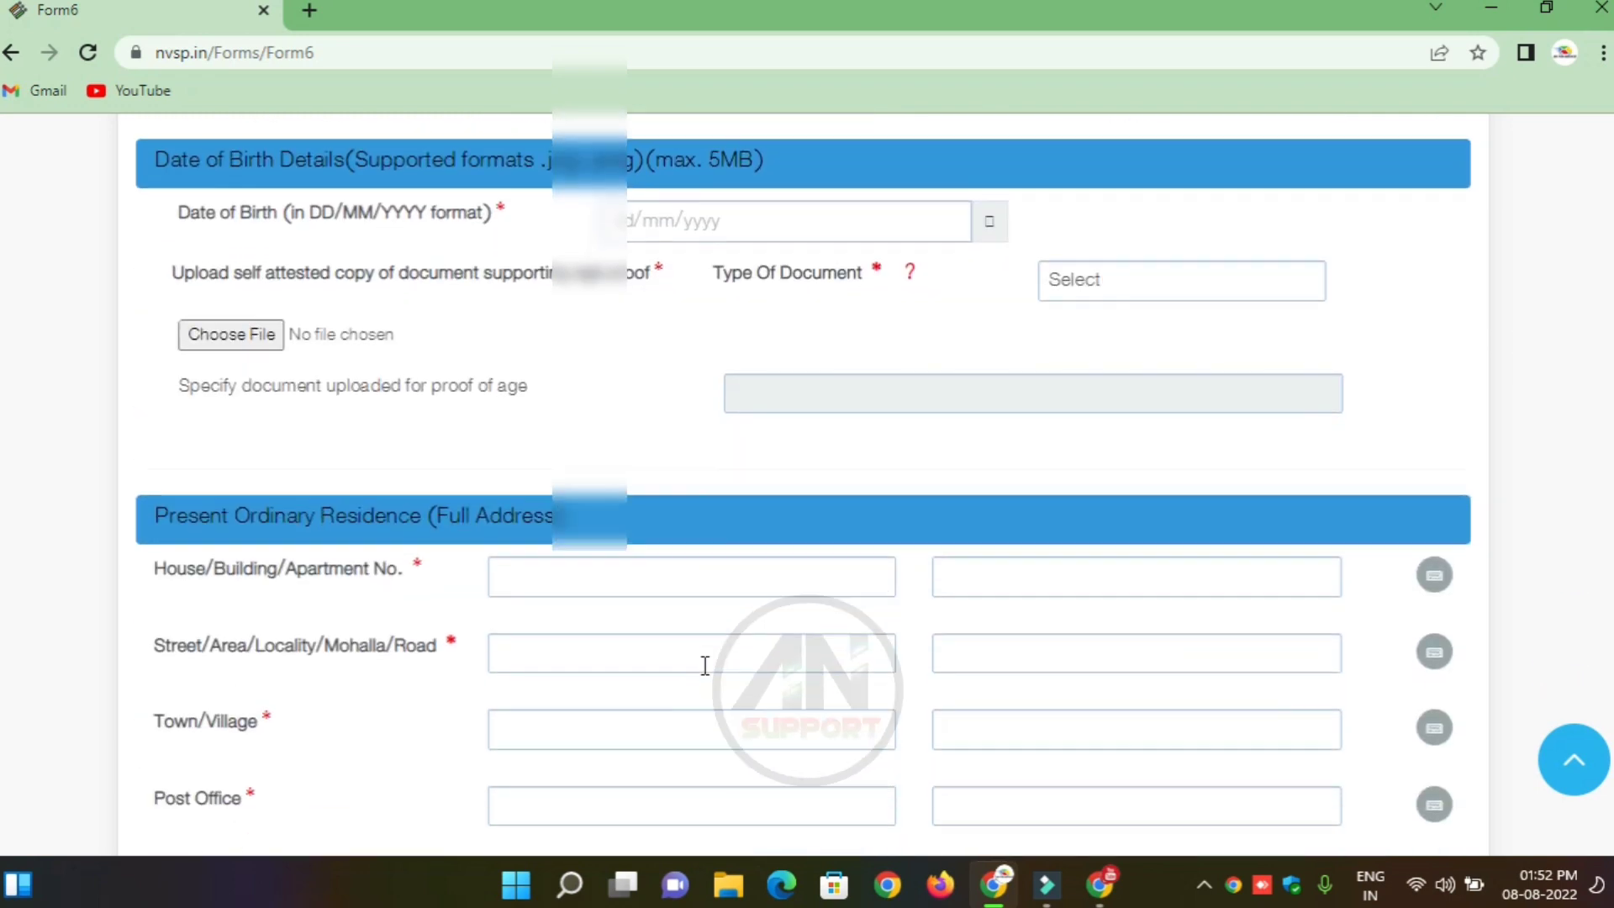
# - Set the date of birth to 08/06/2003
pyautogui.click(626, 200)
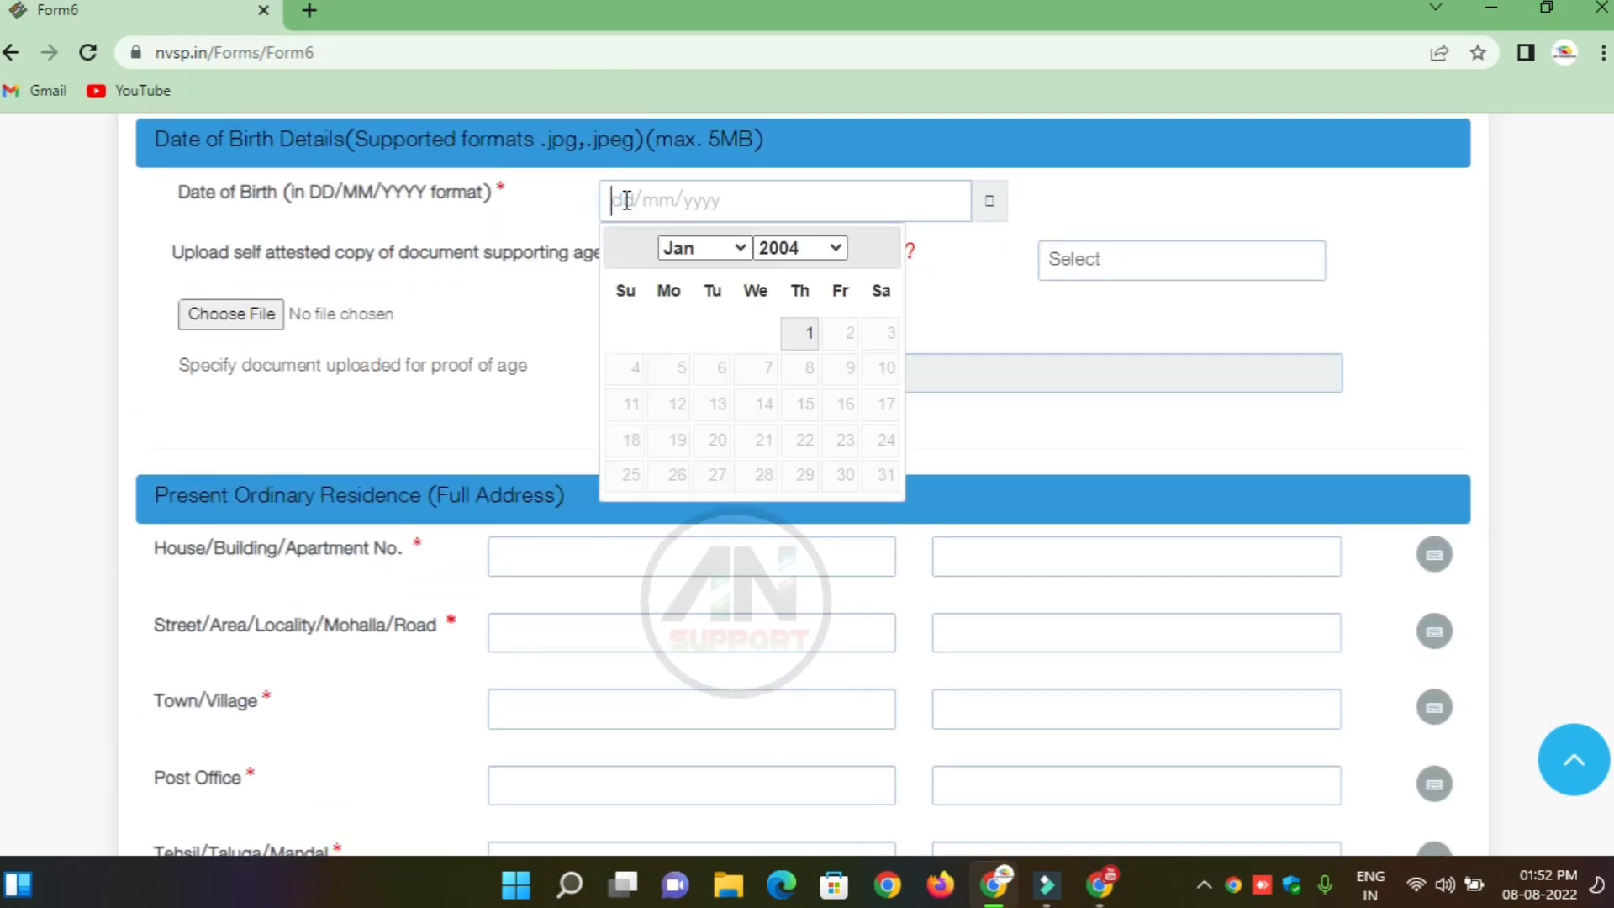
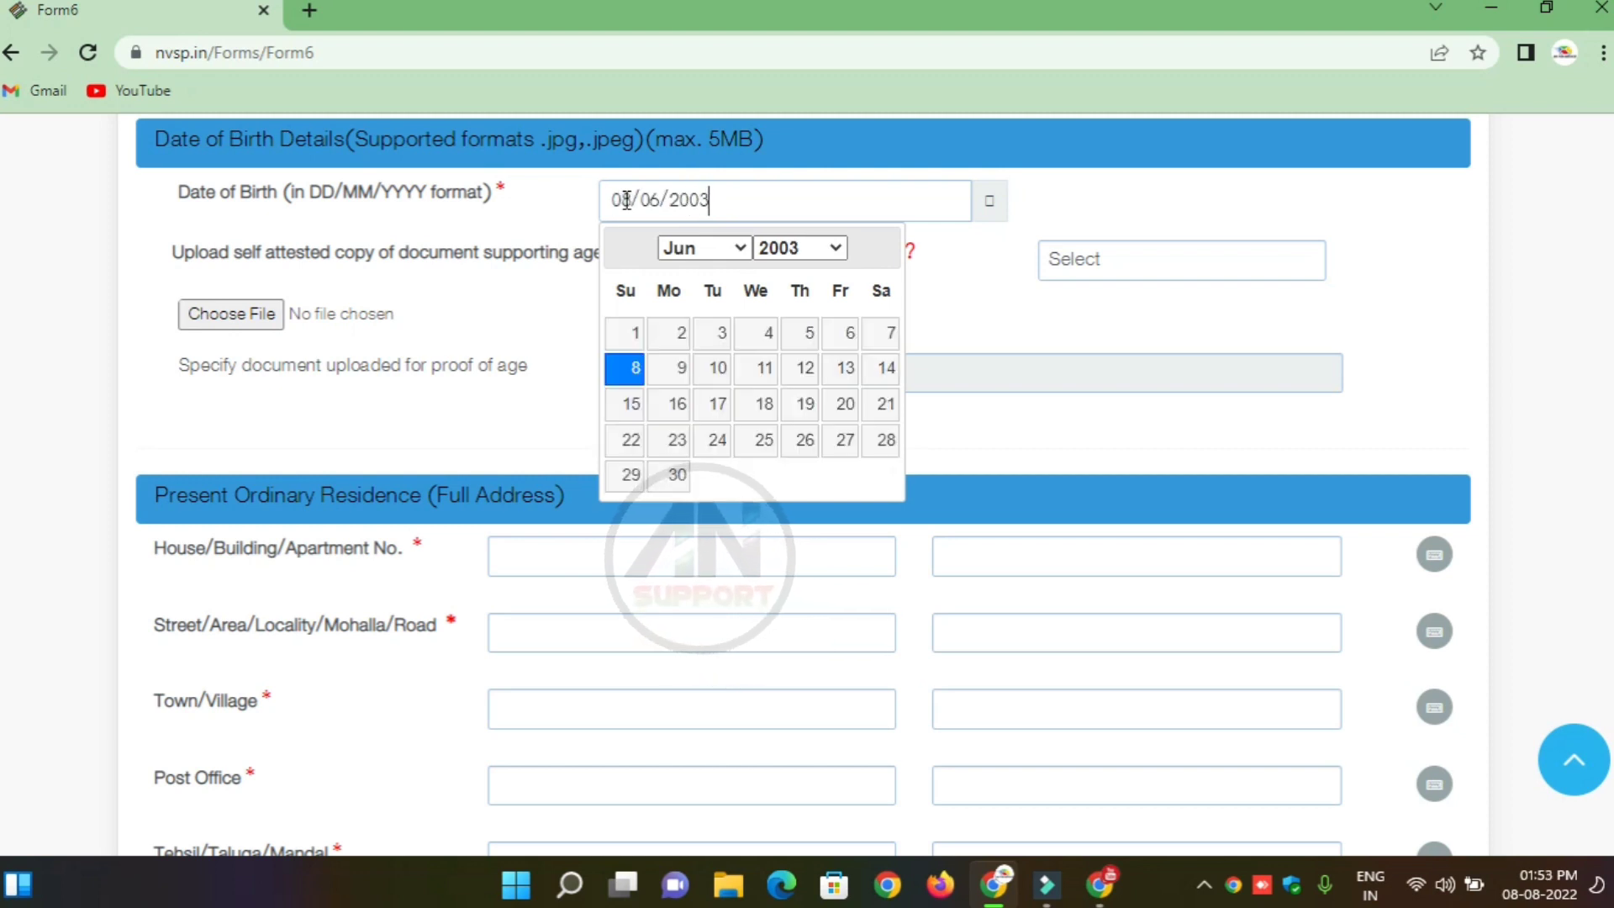
pyautogui.click(614, 370)
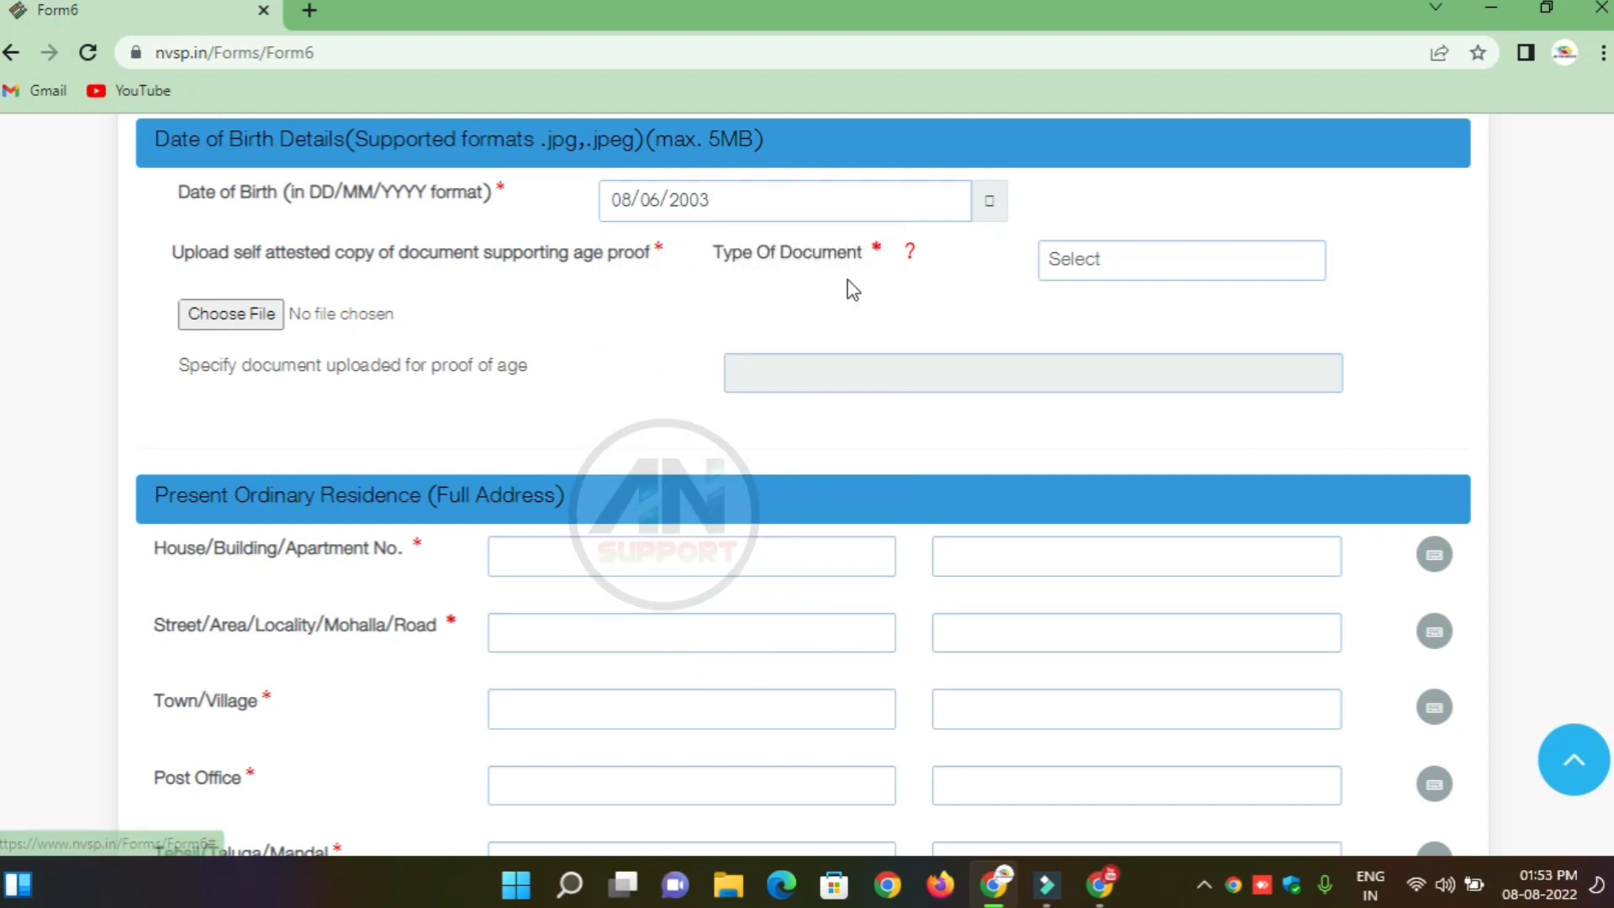
# - Choose Certificates of Class X or XII as age proof and attach its JPG image
pyautogui.click(1096, 260)
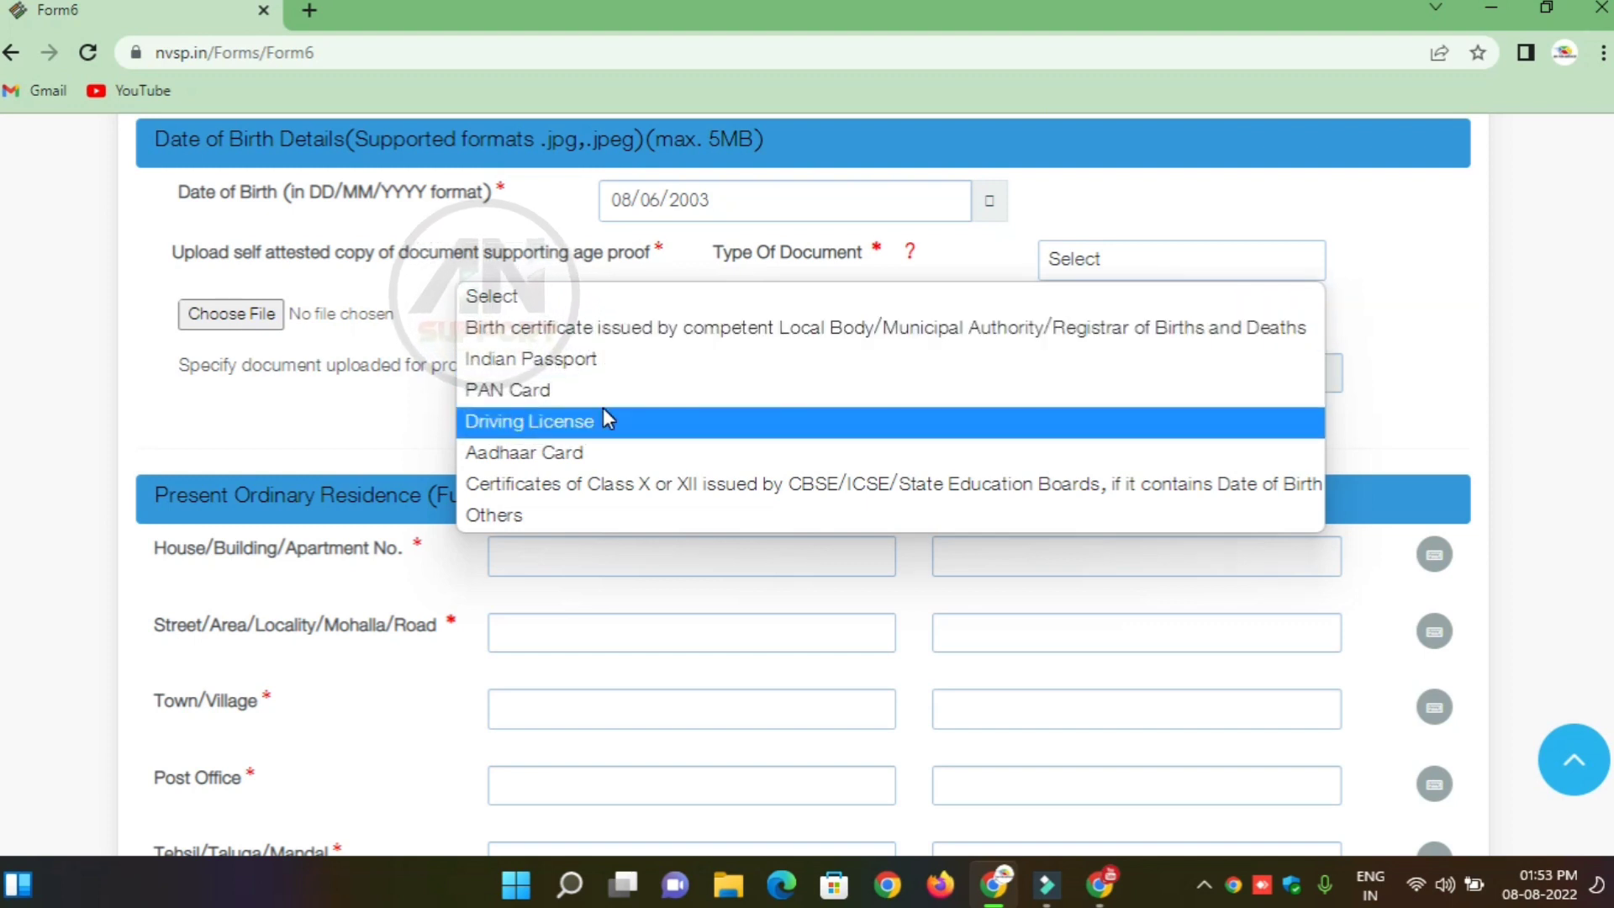
pyautogui.click(839, 483)
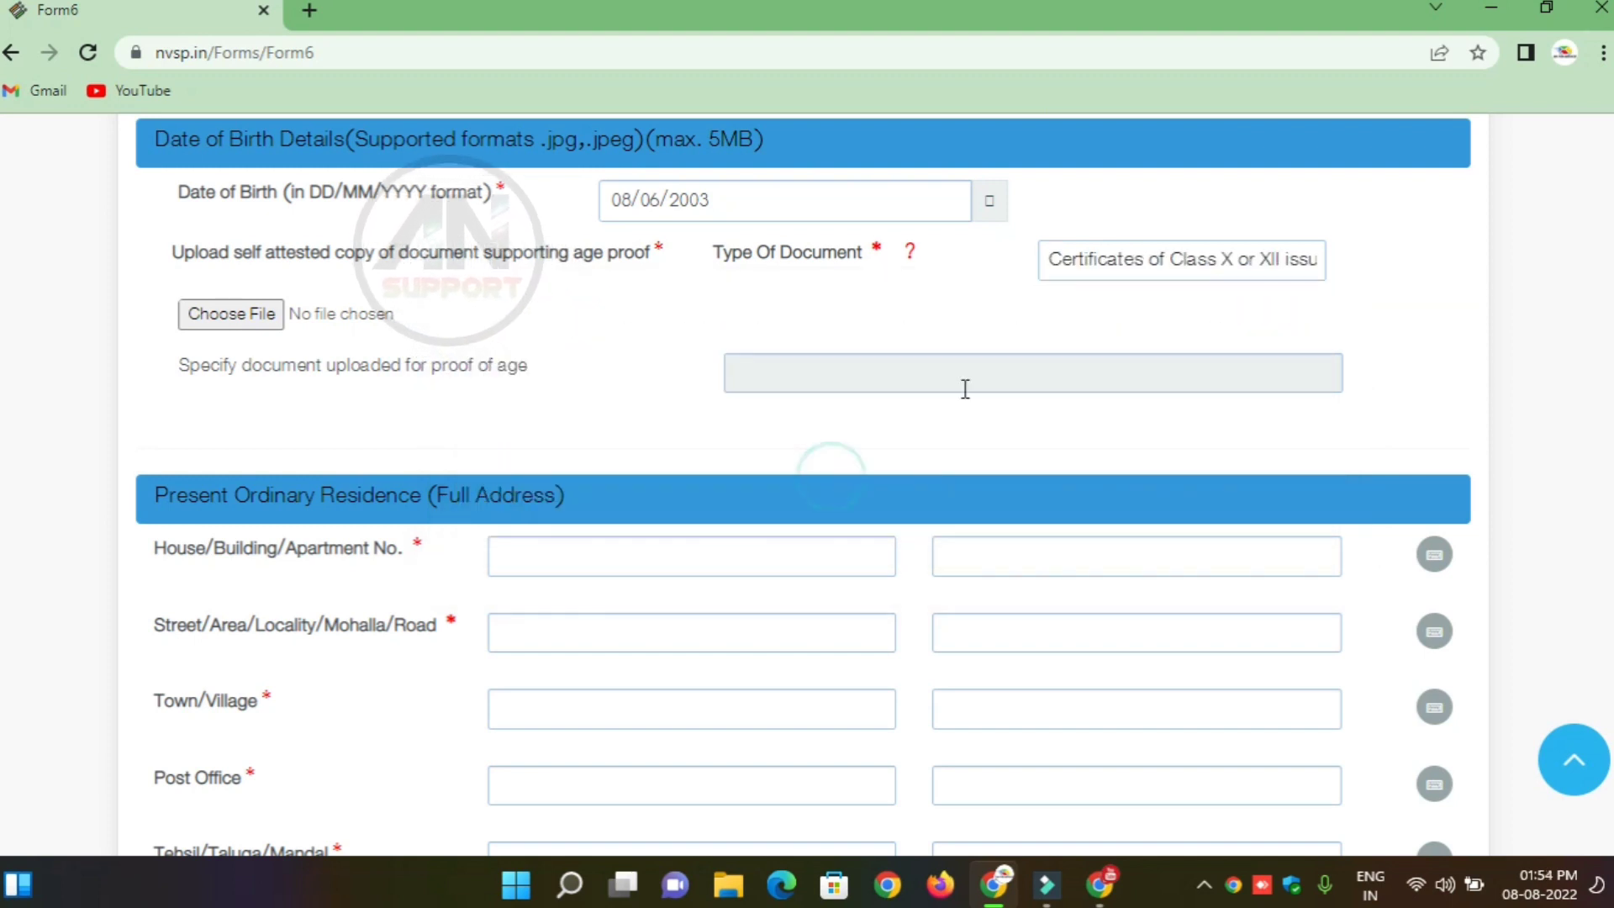
pyautogui.click(255, 325)
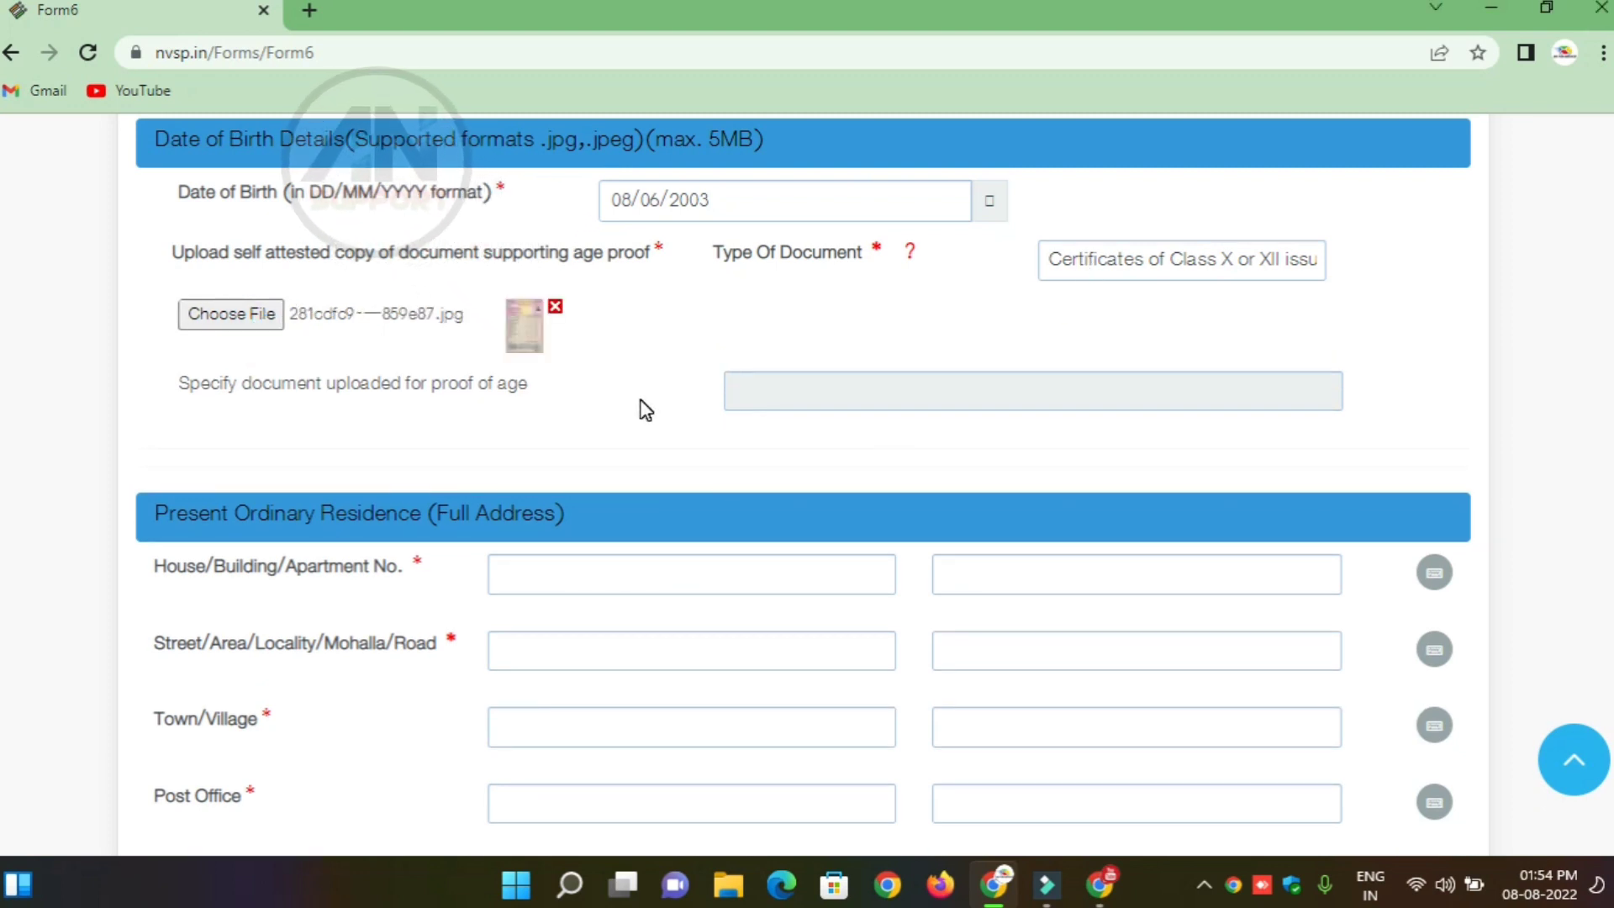
# - Enter the present address's house number and street name in English
pyautogui.scroll(-4, 728, 388)
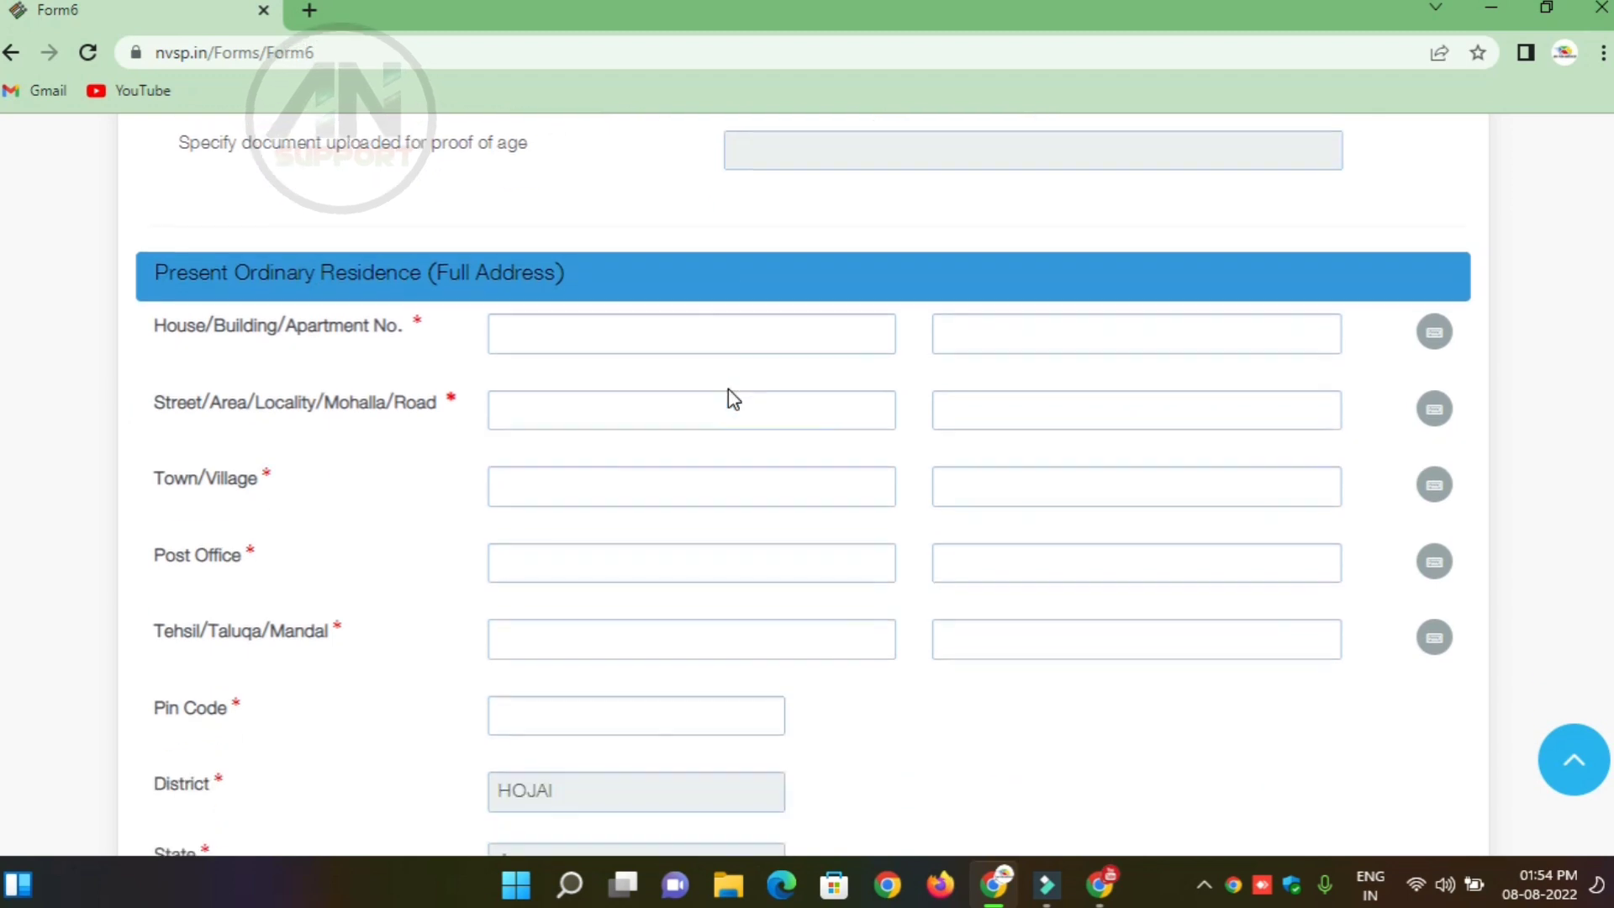
pyautogui.click(577, 206)
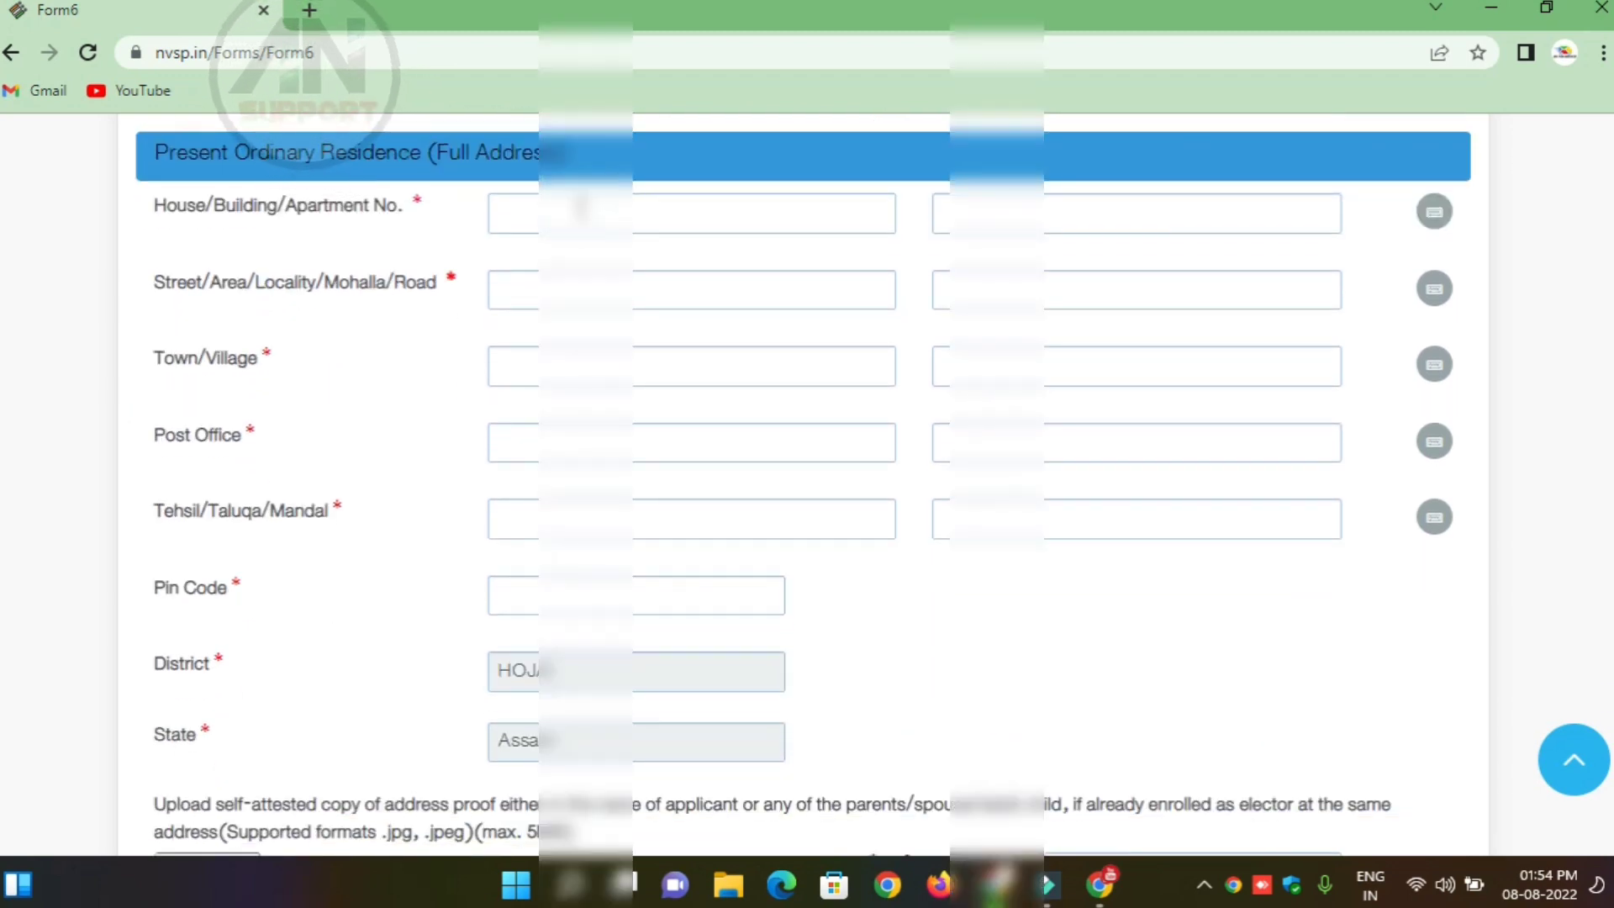
pyautogui.click(608, 293)
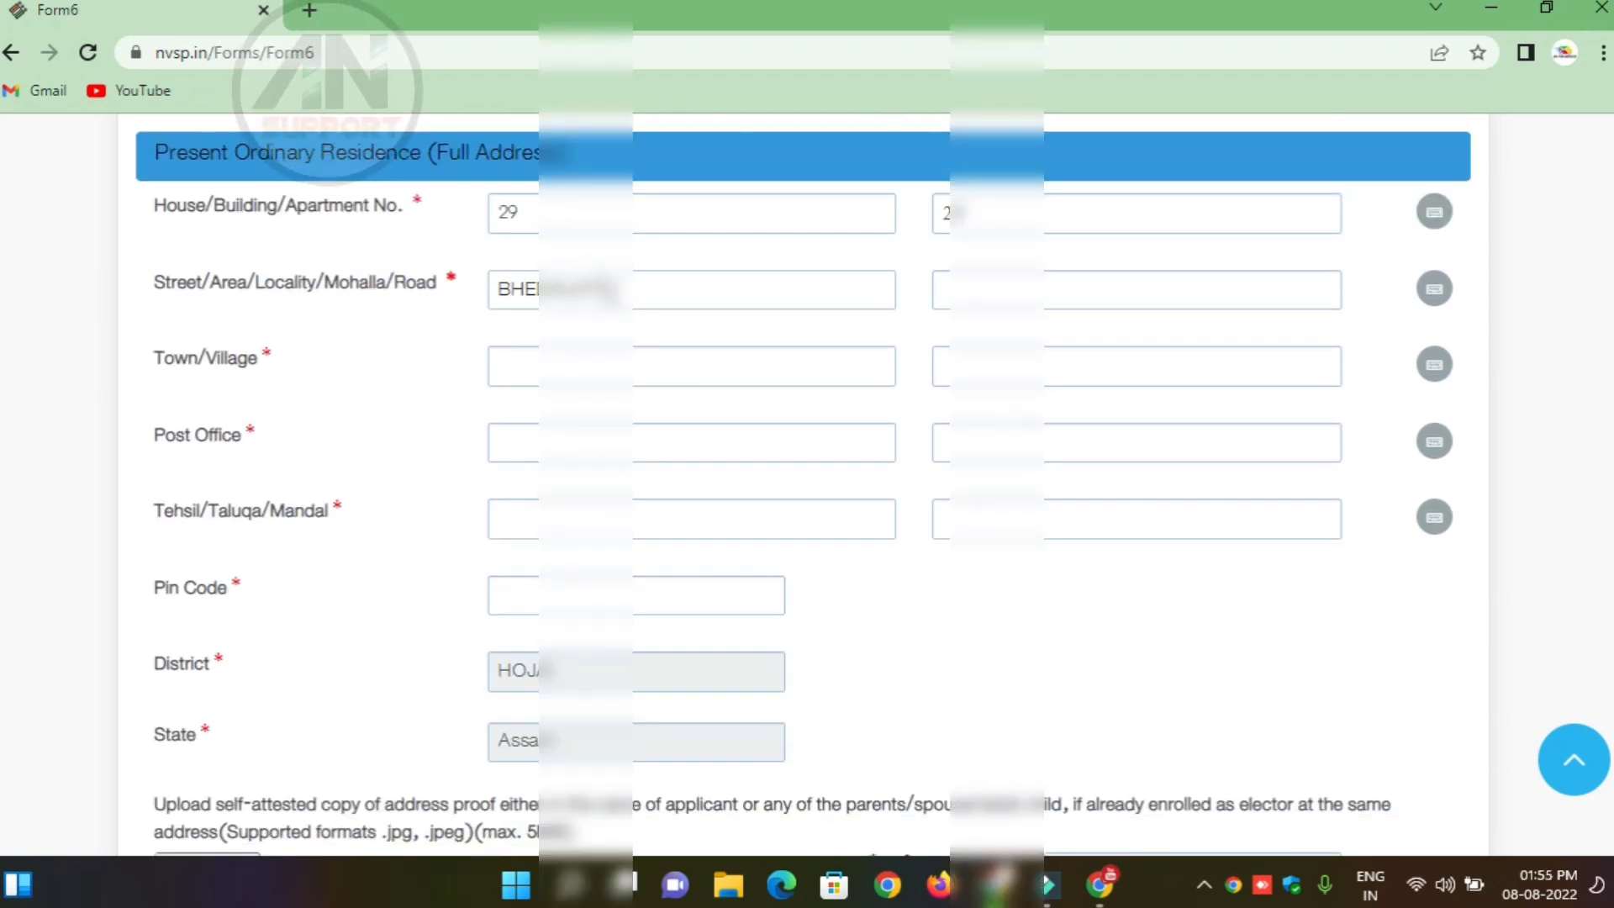
# - Type the street name in Assamese with the Inscript on-screen keyboard
pyautogui.click(1009, 297)
pyautogui.click(1434, 289)
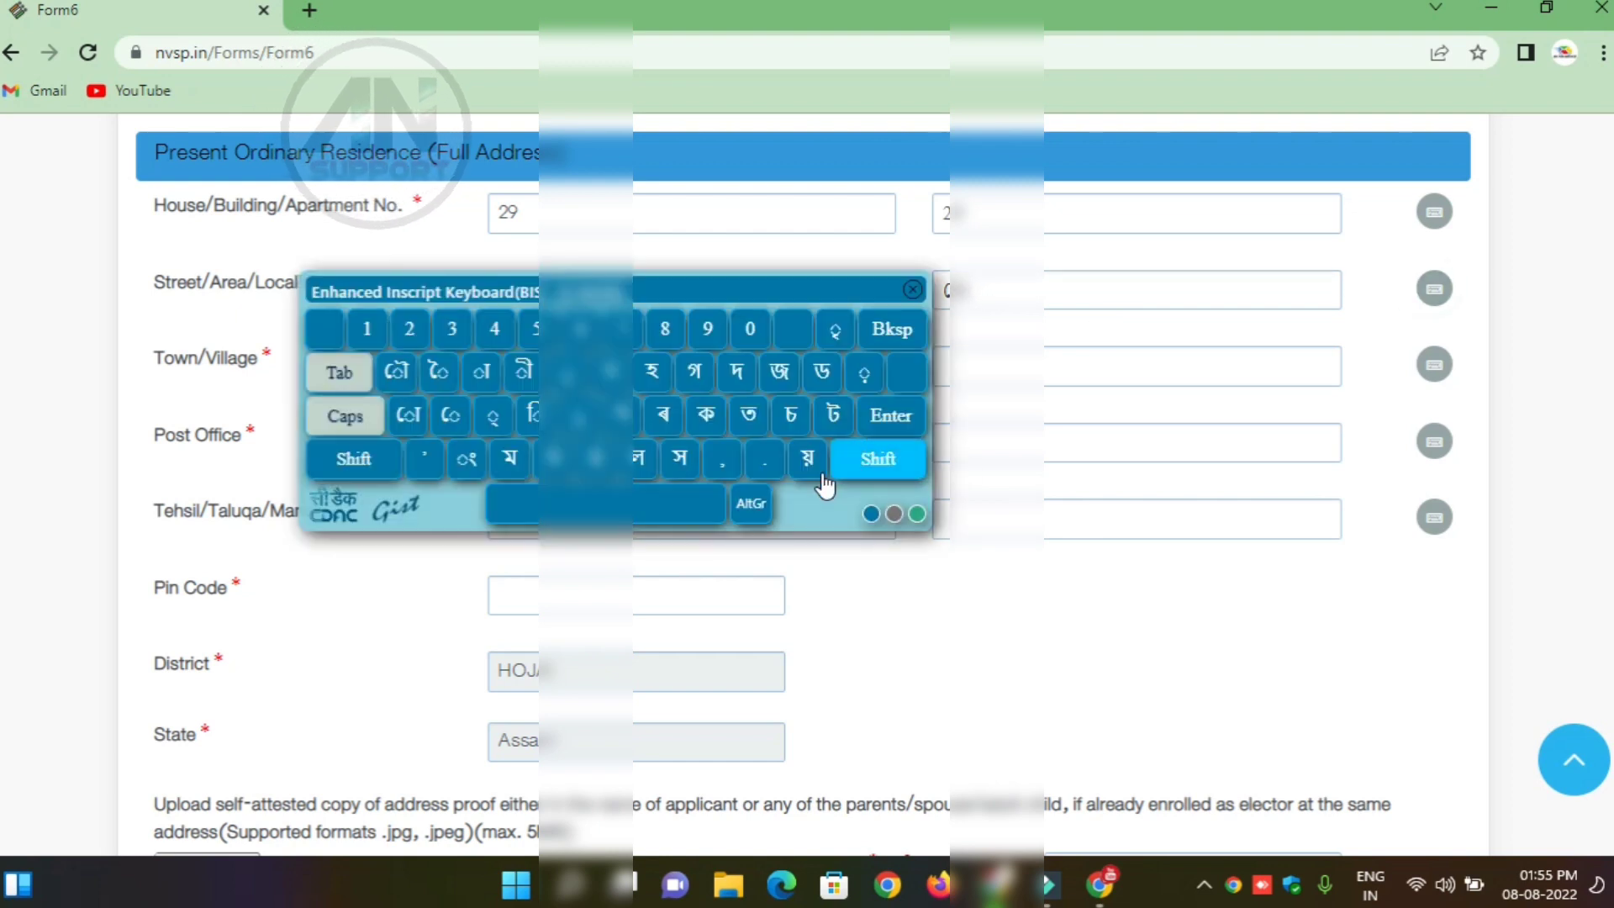
pyautogui.click(730, 408)
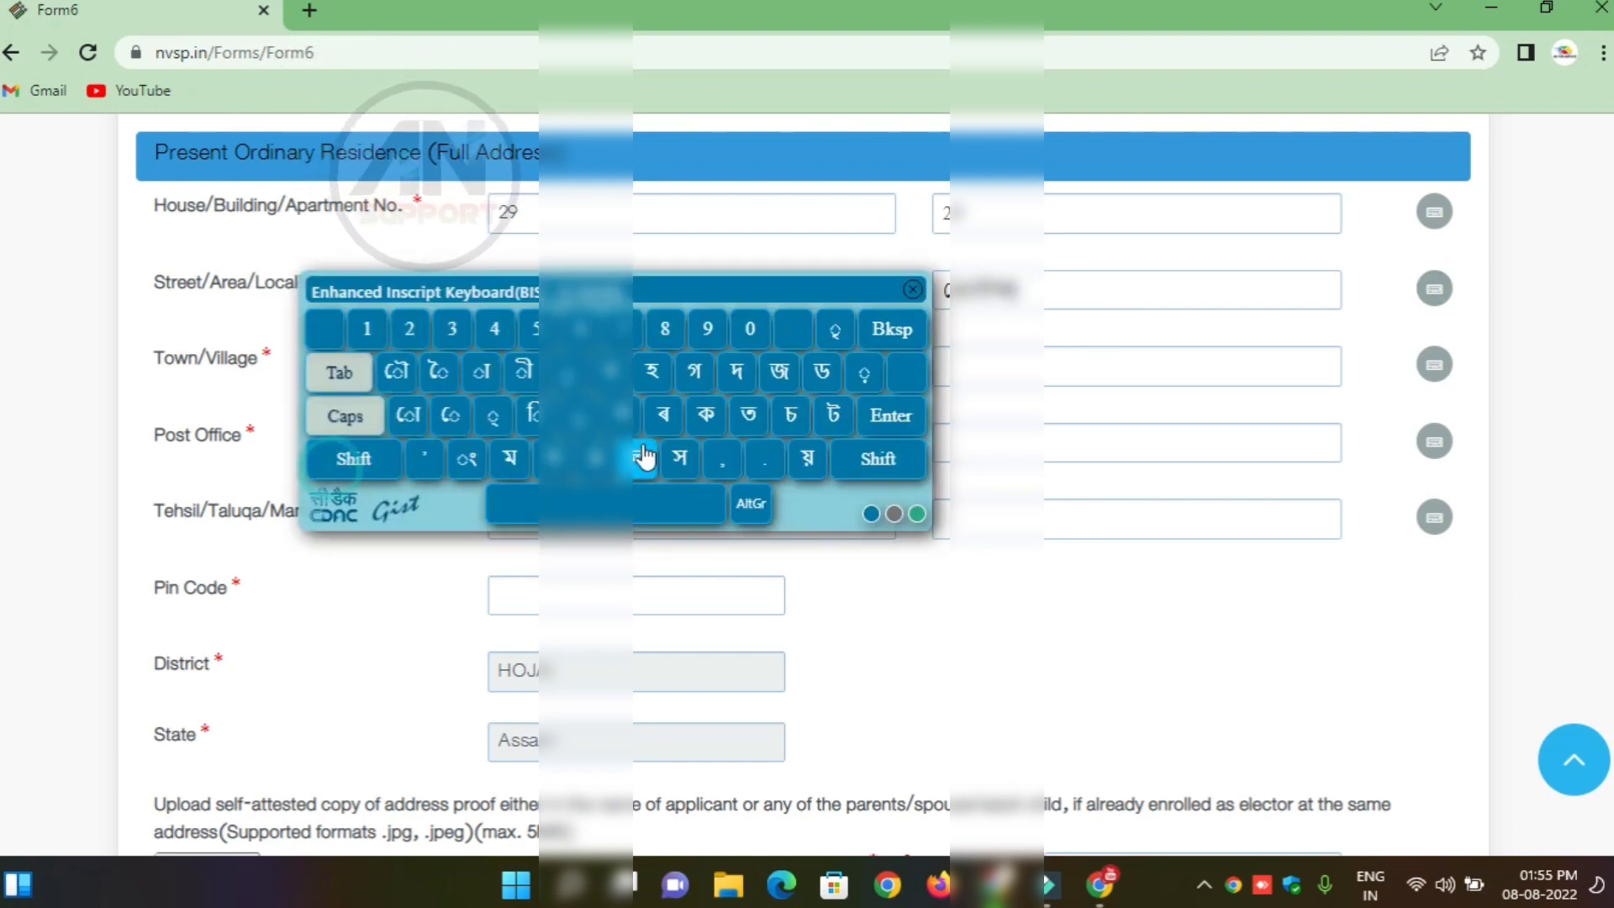
pyautogui.click(639, 454)
pyautogui.click(527, 375)
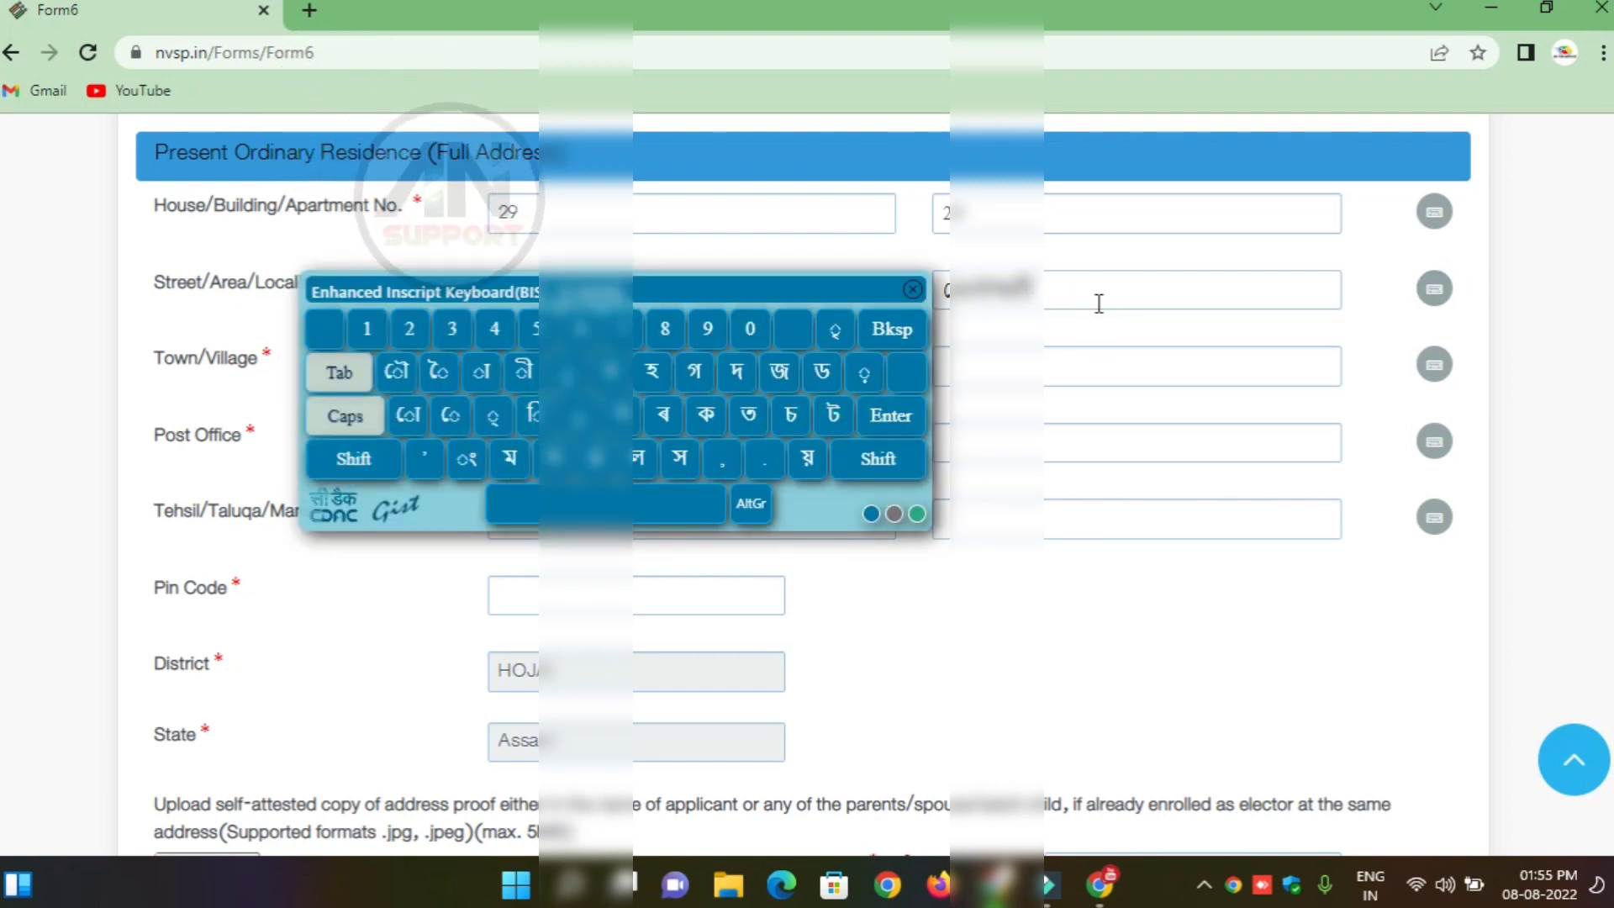
pyautogui.click(912, 289)
# - Fill the town/village and post office fields in English
pyautogui.click(516, 375)
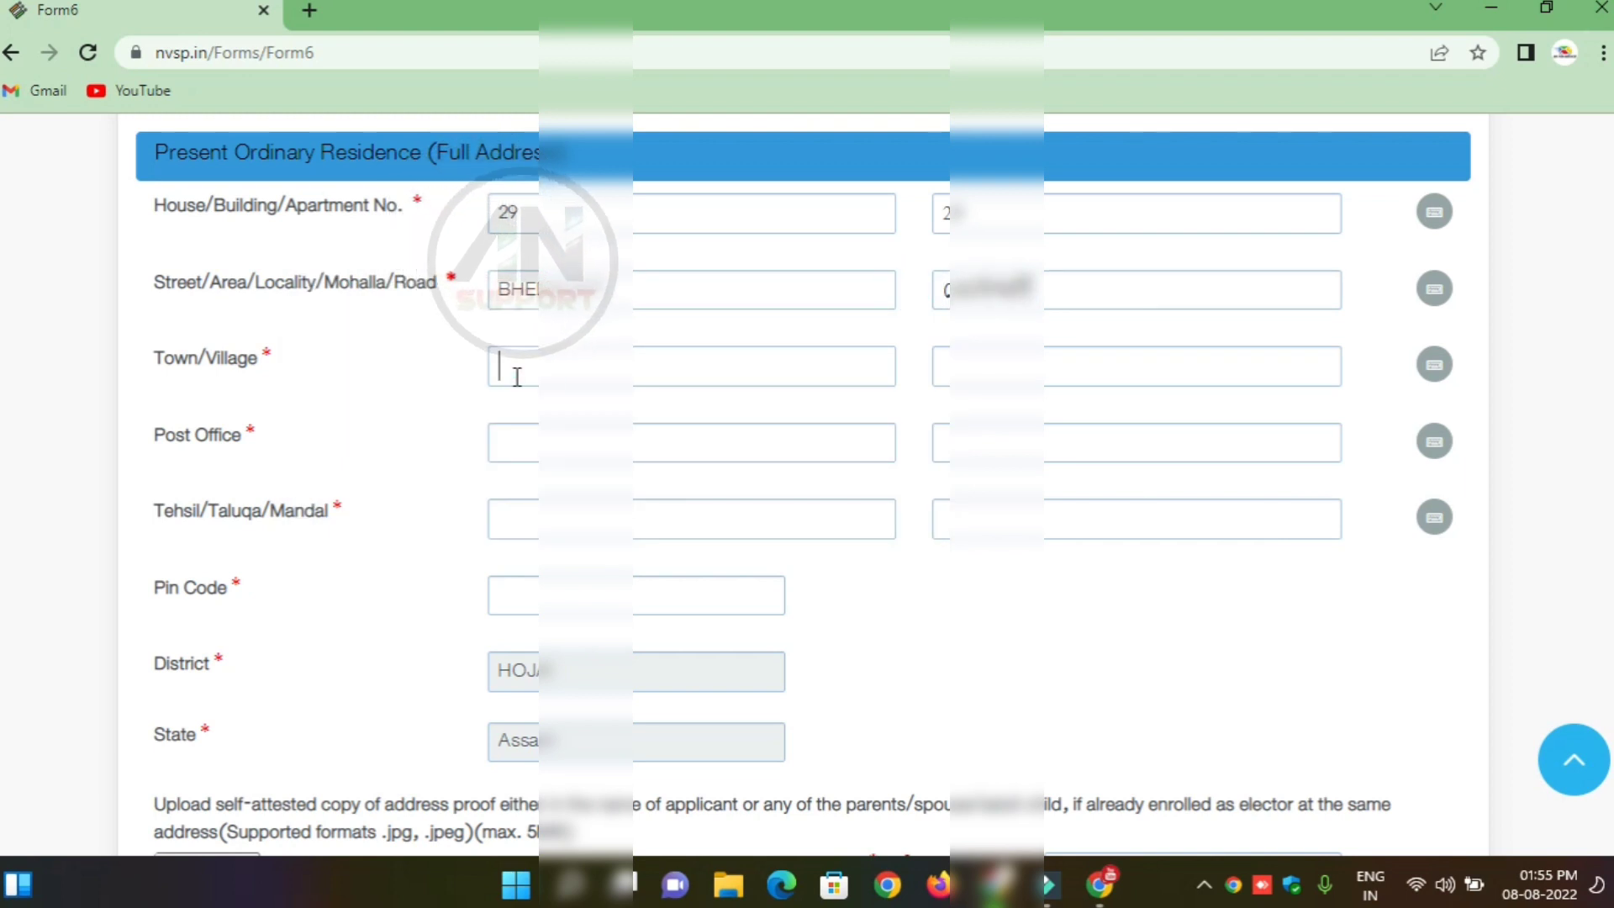
pyautogui.write('BHE')
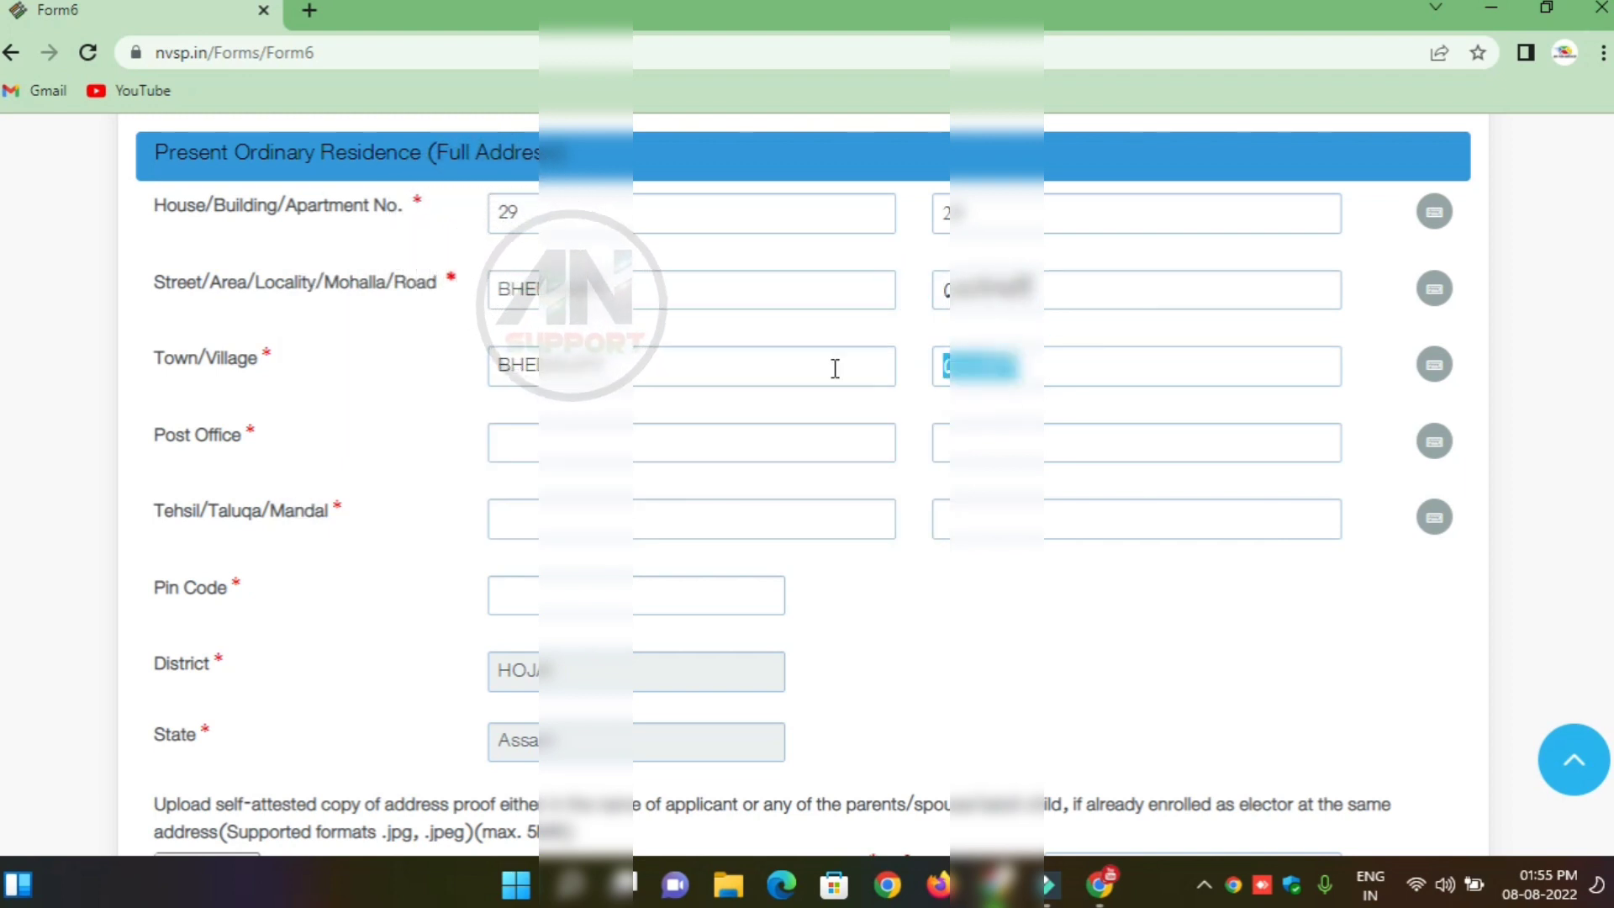
pyautogui.click(595, 438)
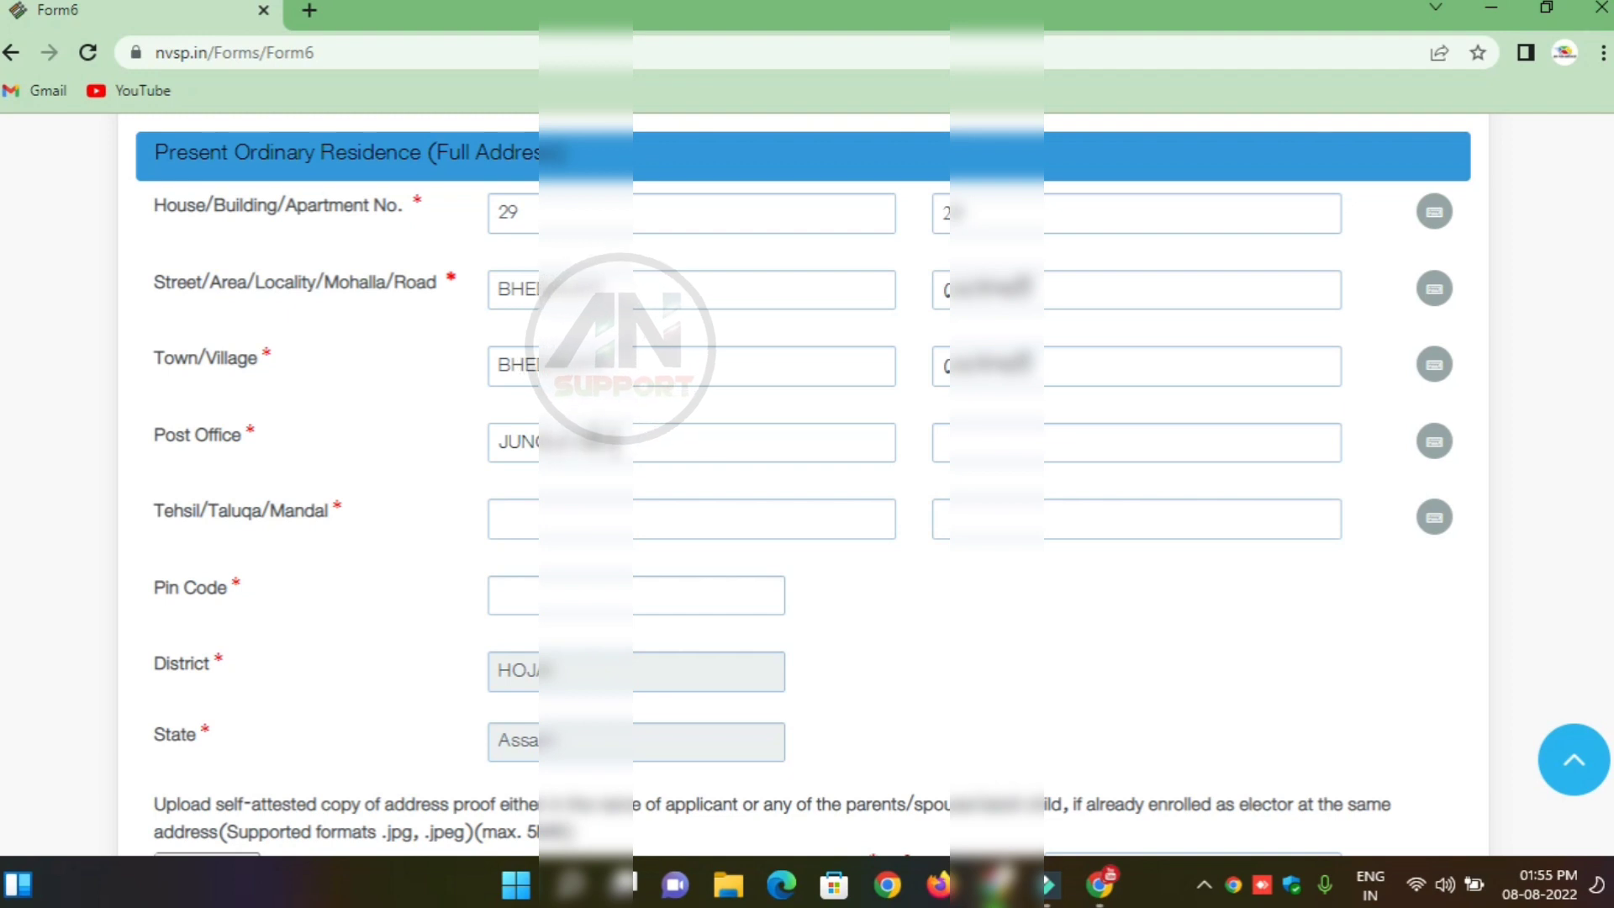
# - Correct the Assamese post office entry using the on-screen keyboard
pyautogui.click(1042, 454)
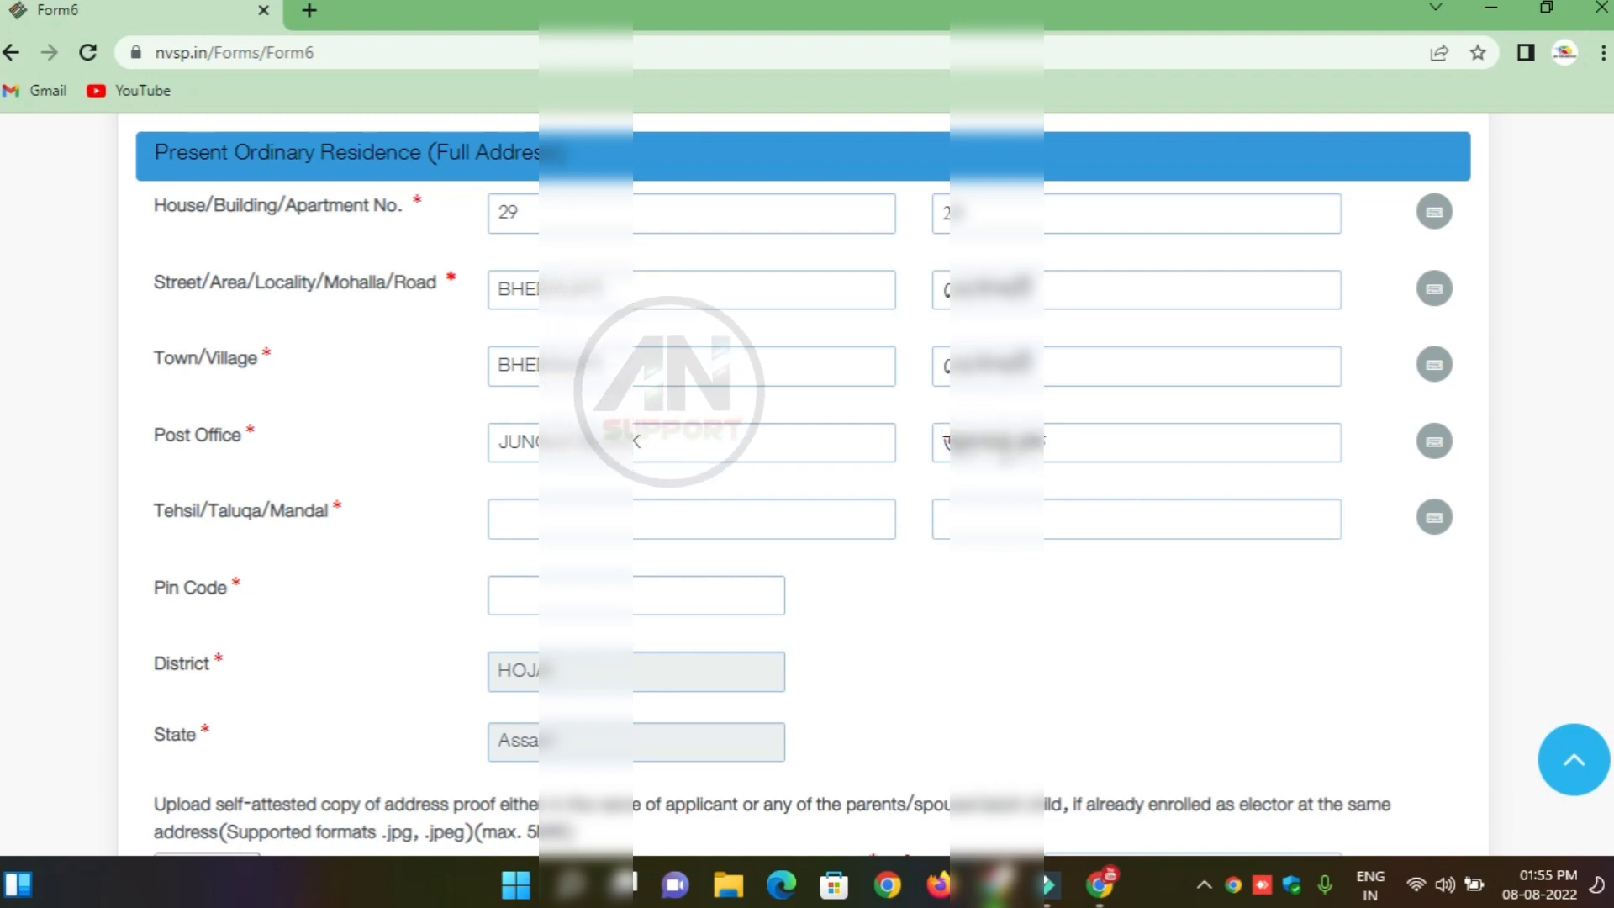
pyautogui.click(975, 457)
pyautogui.click(967, 450)
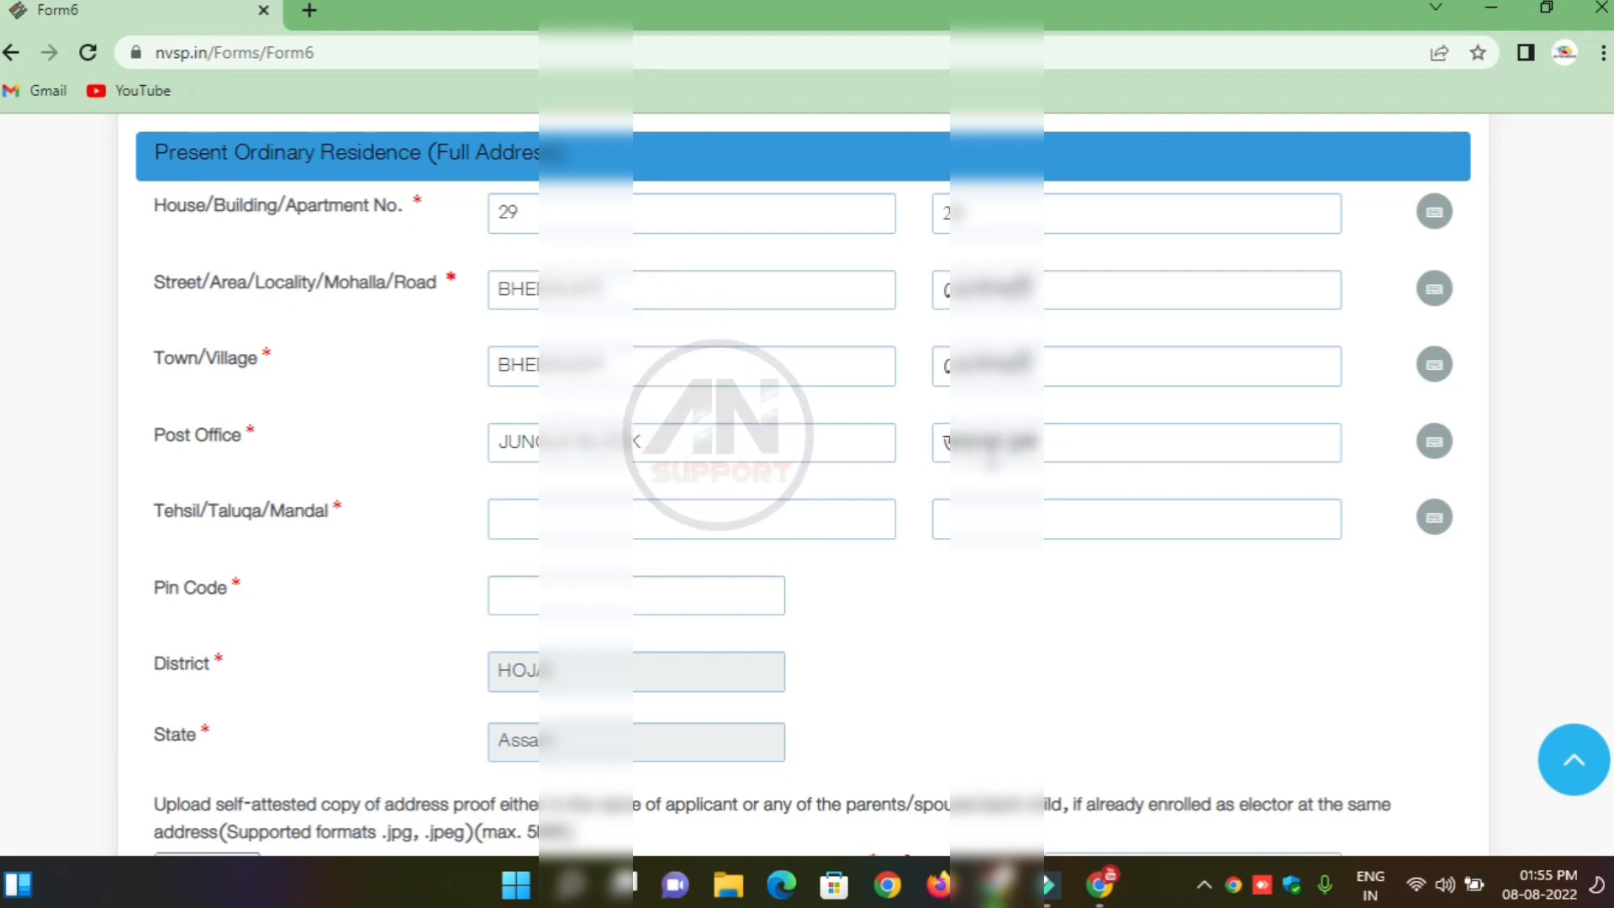
pyautogui.click(965, 455)
pyautogui.click(1434, 441)
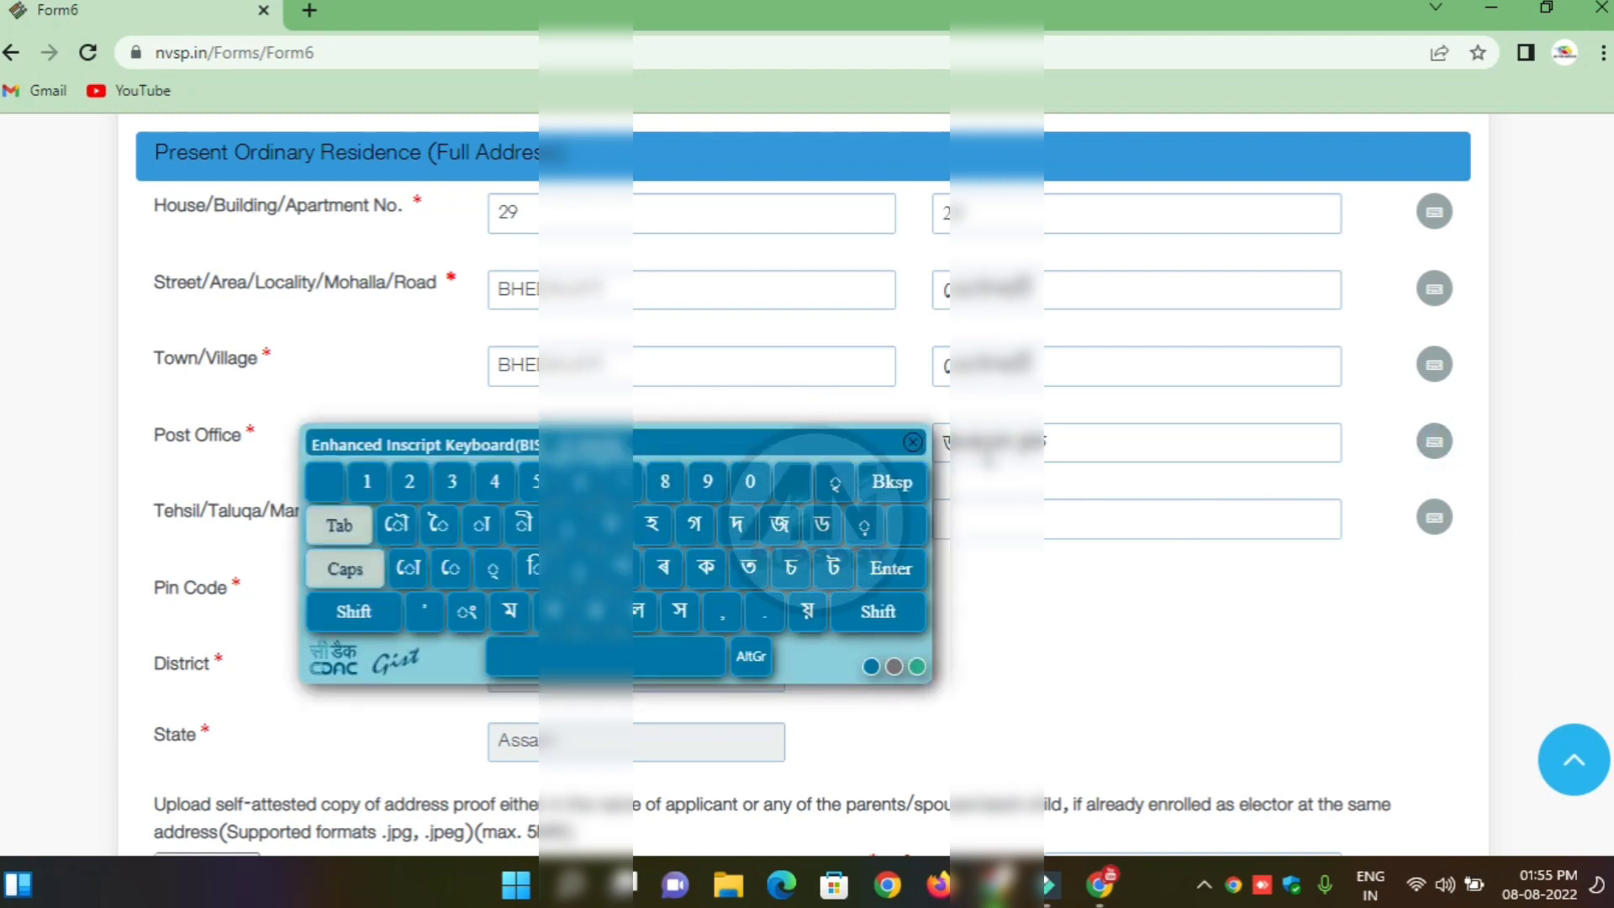
pyautogui.click(989, 459)
pyautogui.press('BackSpace')
pyautogui.press('BackSpace')
pyautogui.press('BackSpace')
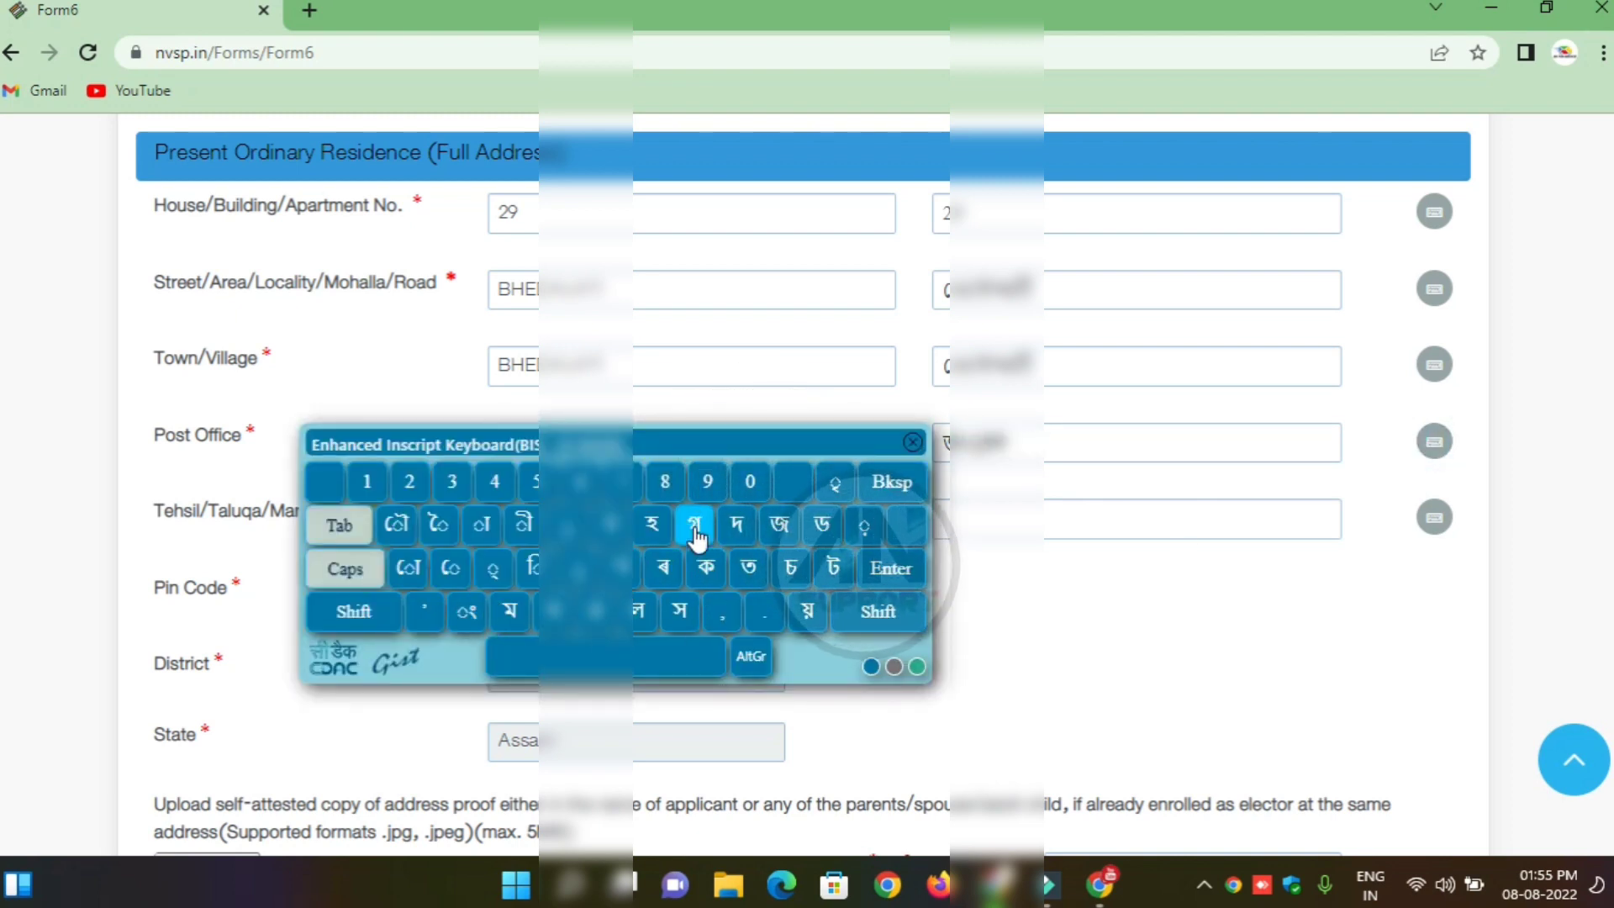
pyautogui.click(690, 533)
pyautogui.click(912, 441)
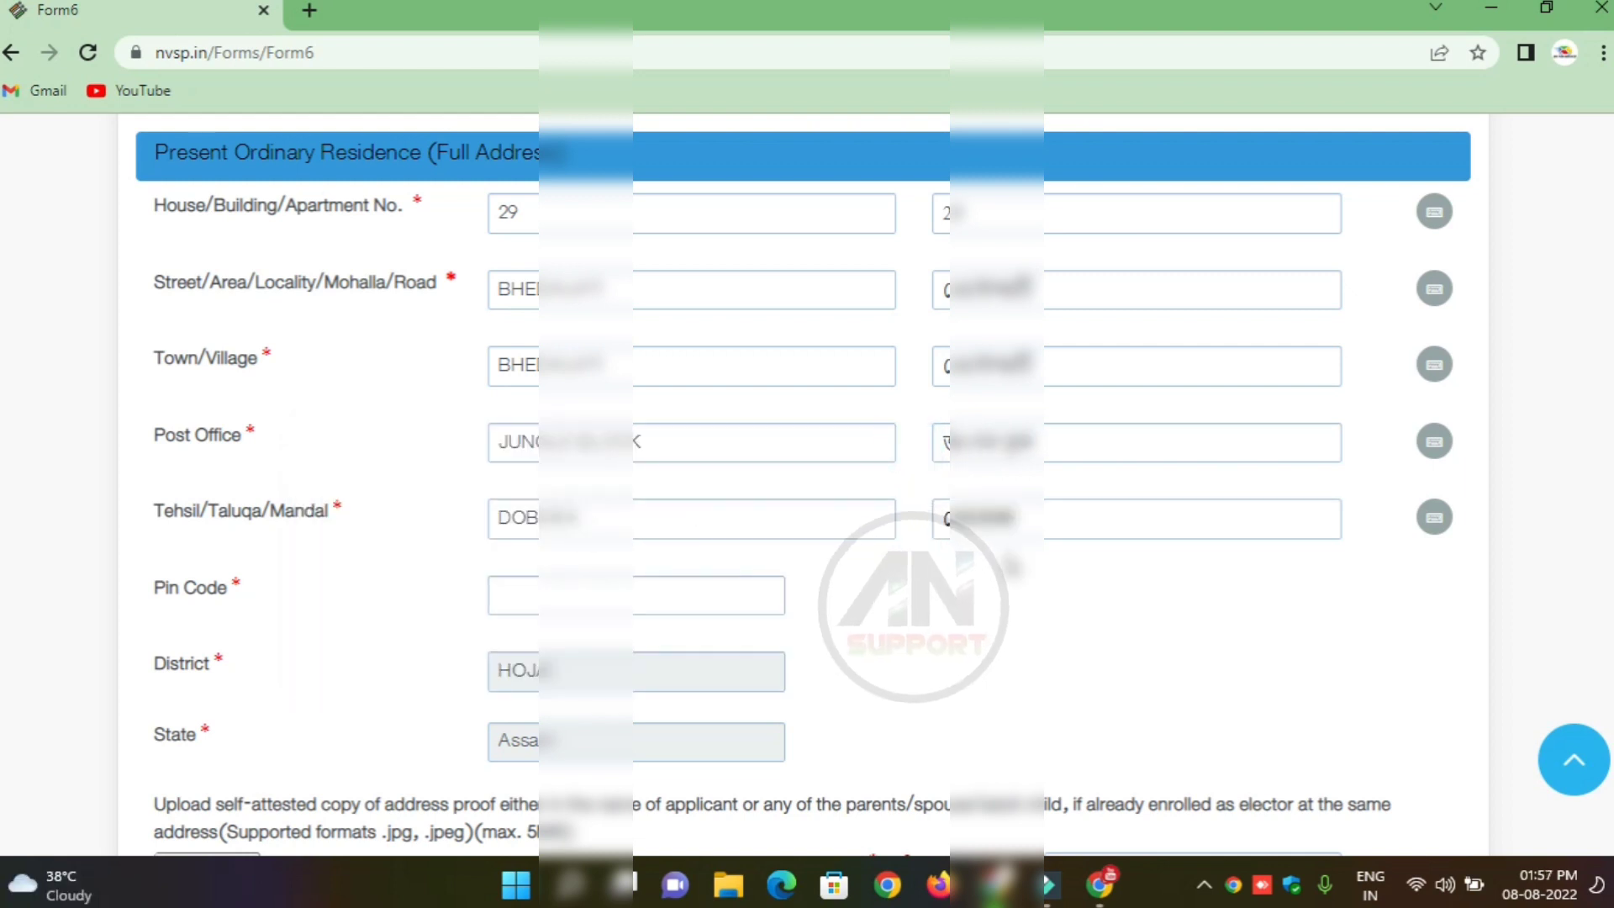
# - Enter the tehsil name in Assamese and begin filling the pin code
pyautogui.click(1434, 517)
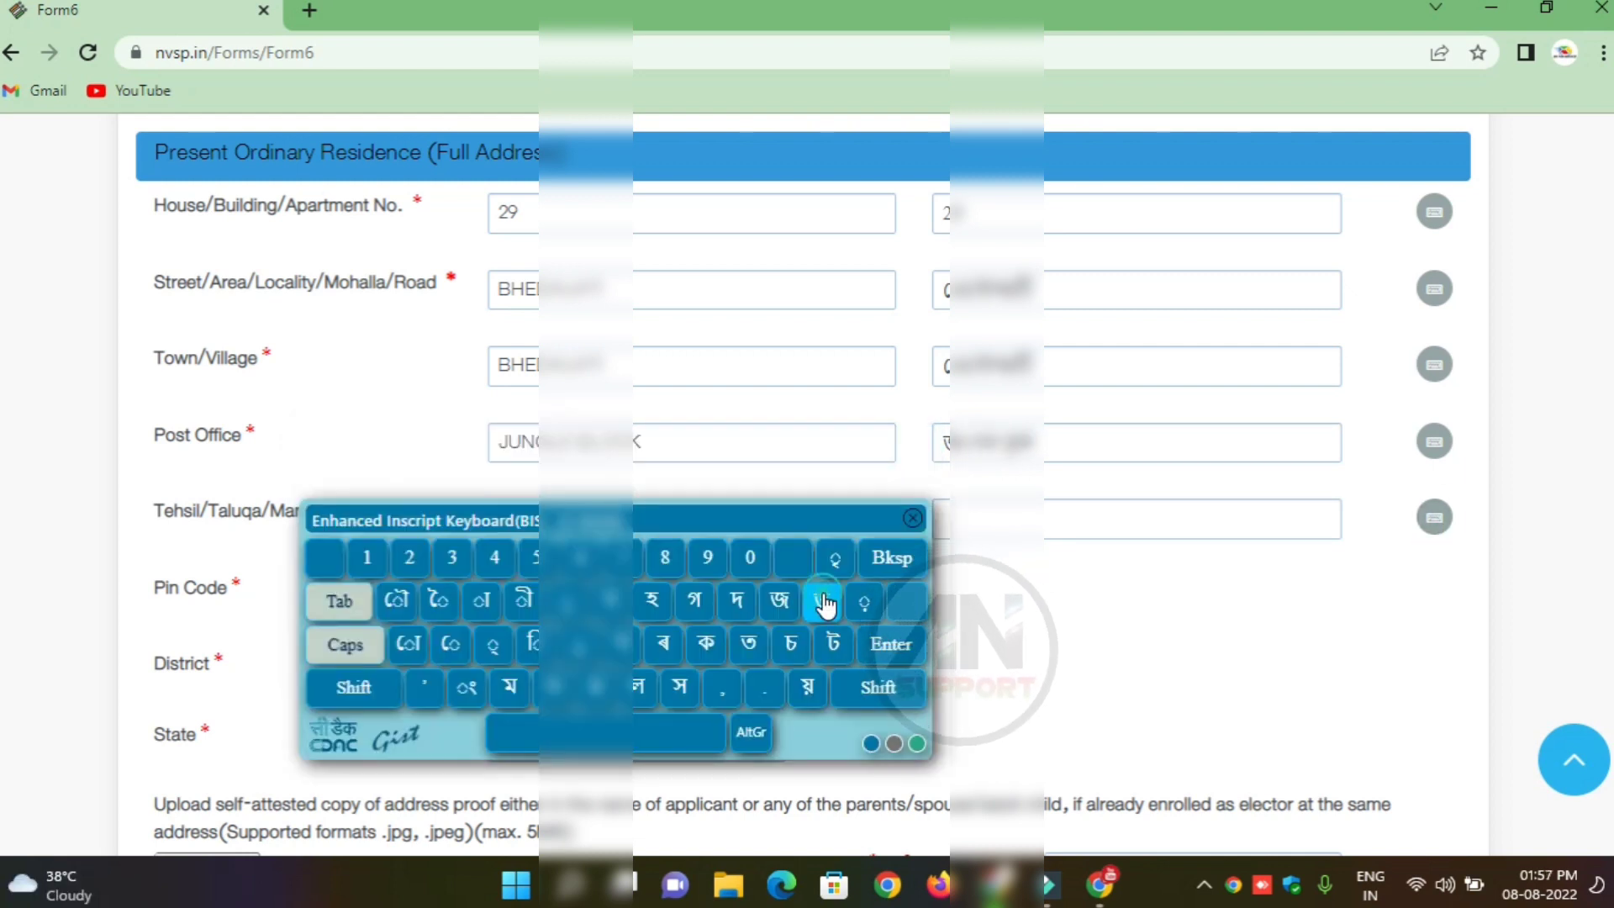
pyautogui.click(686, 691)
pyautogui.click(708, 651)
pyautogui.click(487, 604)
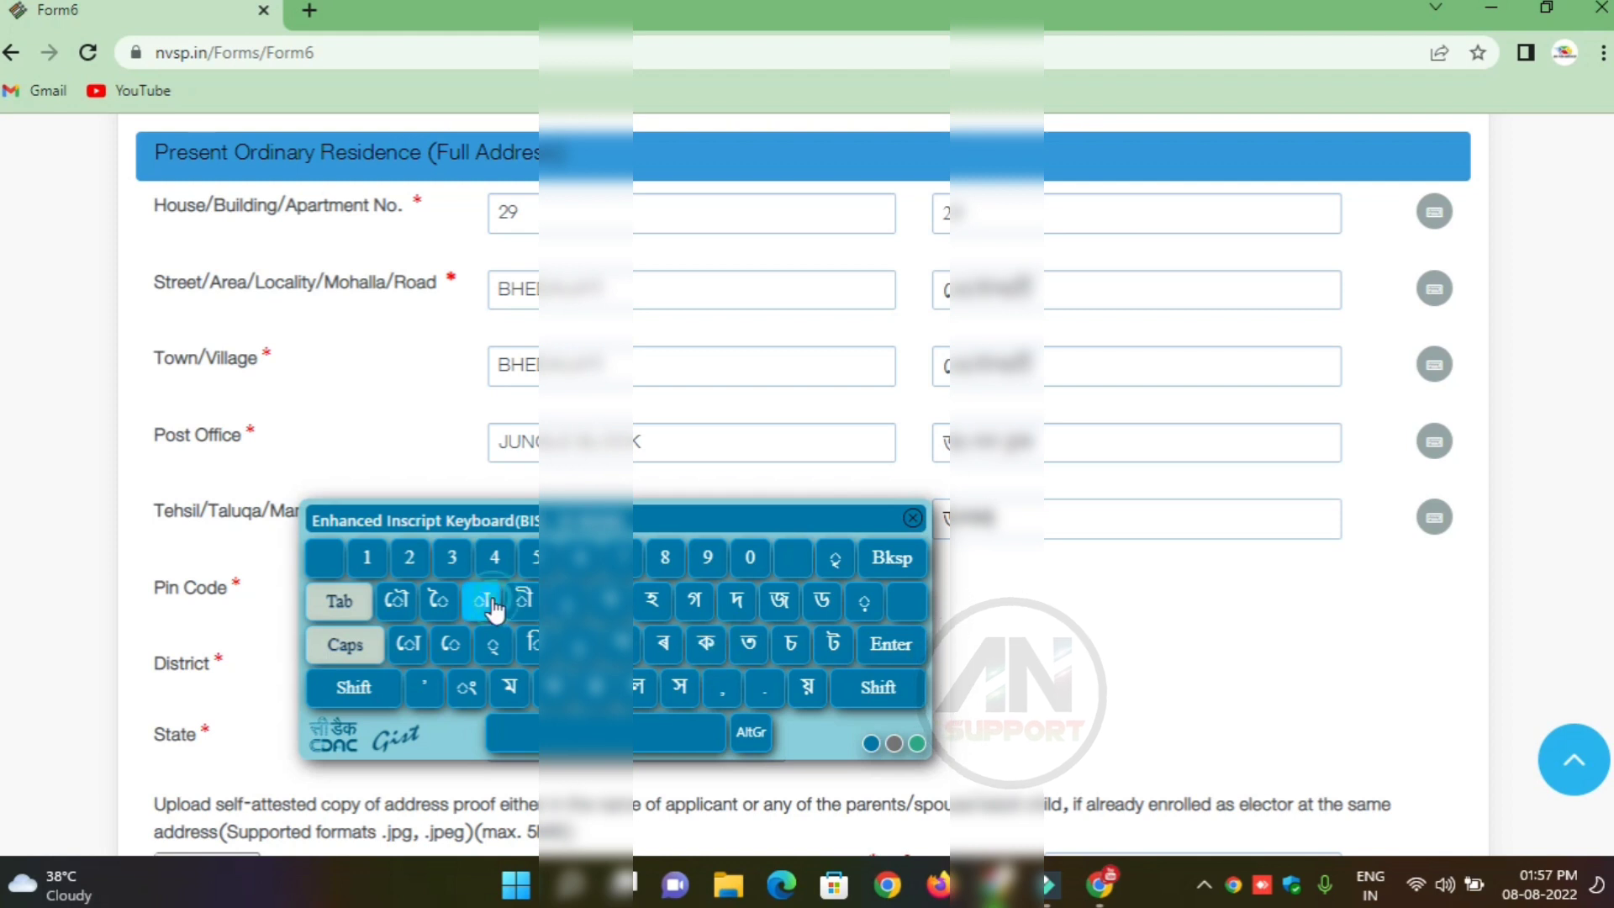
pyautogui.click(912, 522)
pyautogui.click(620, 609)
# - Finish the address, attach an Aadhaar Card .jpg as address proof, and open the photo uploader
pyautogui.write('7824')
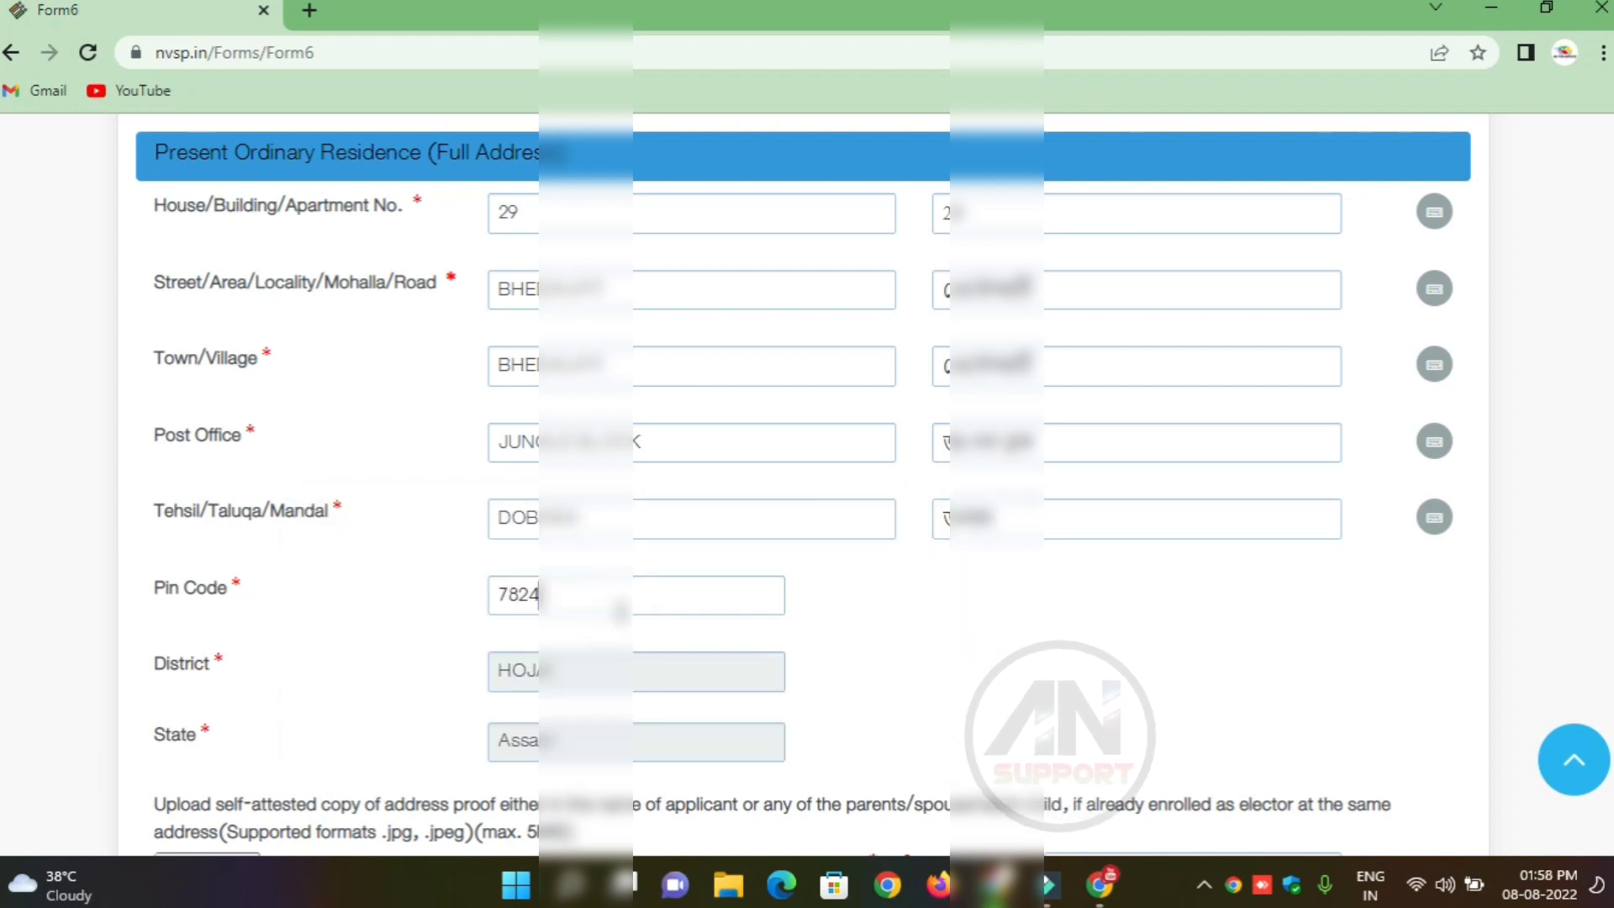
pyautogui.scroll(-3, 814, 652)
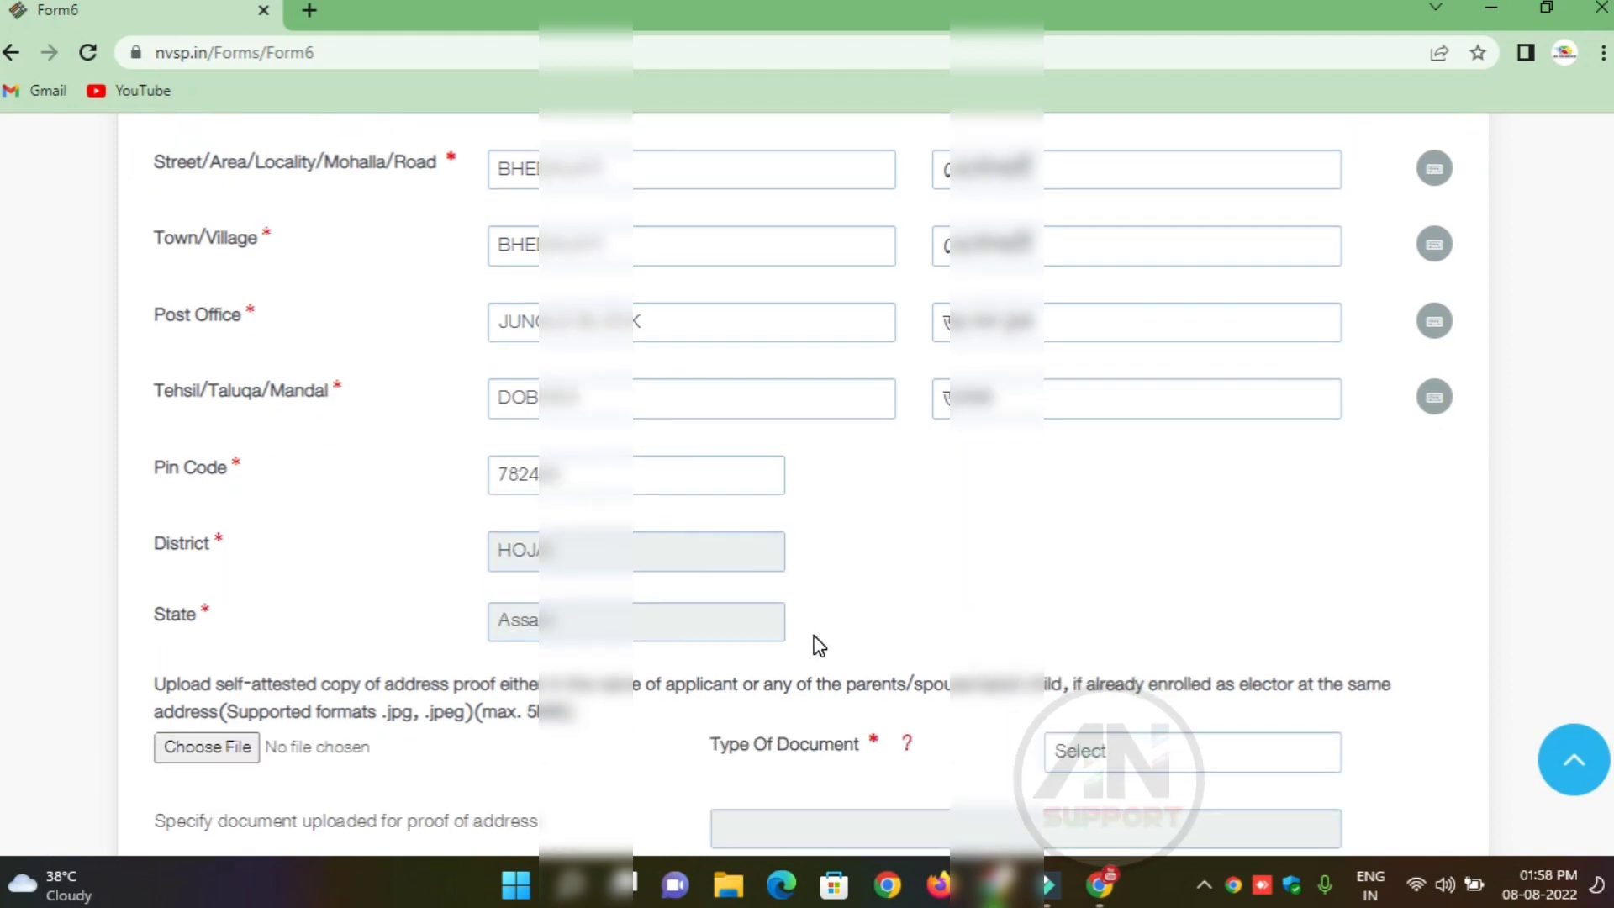
pyautogui.scroll(-4, 815, 635)
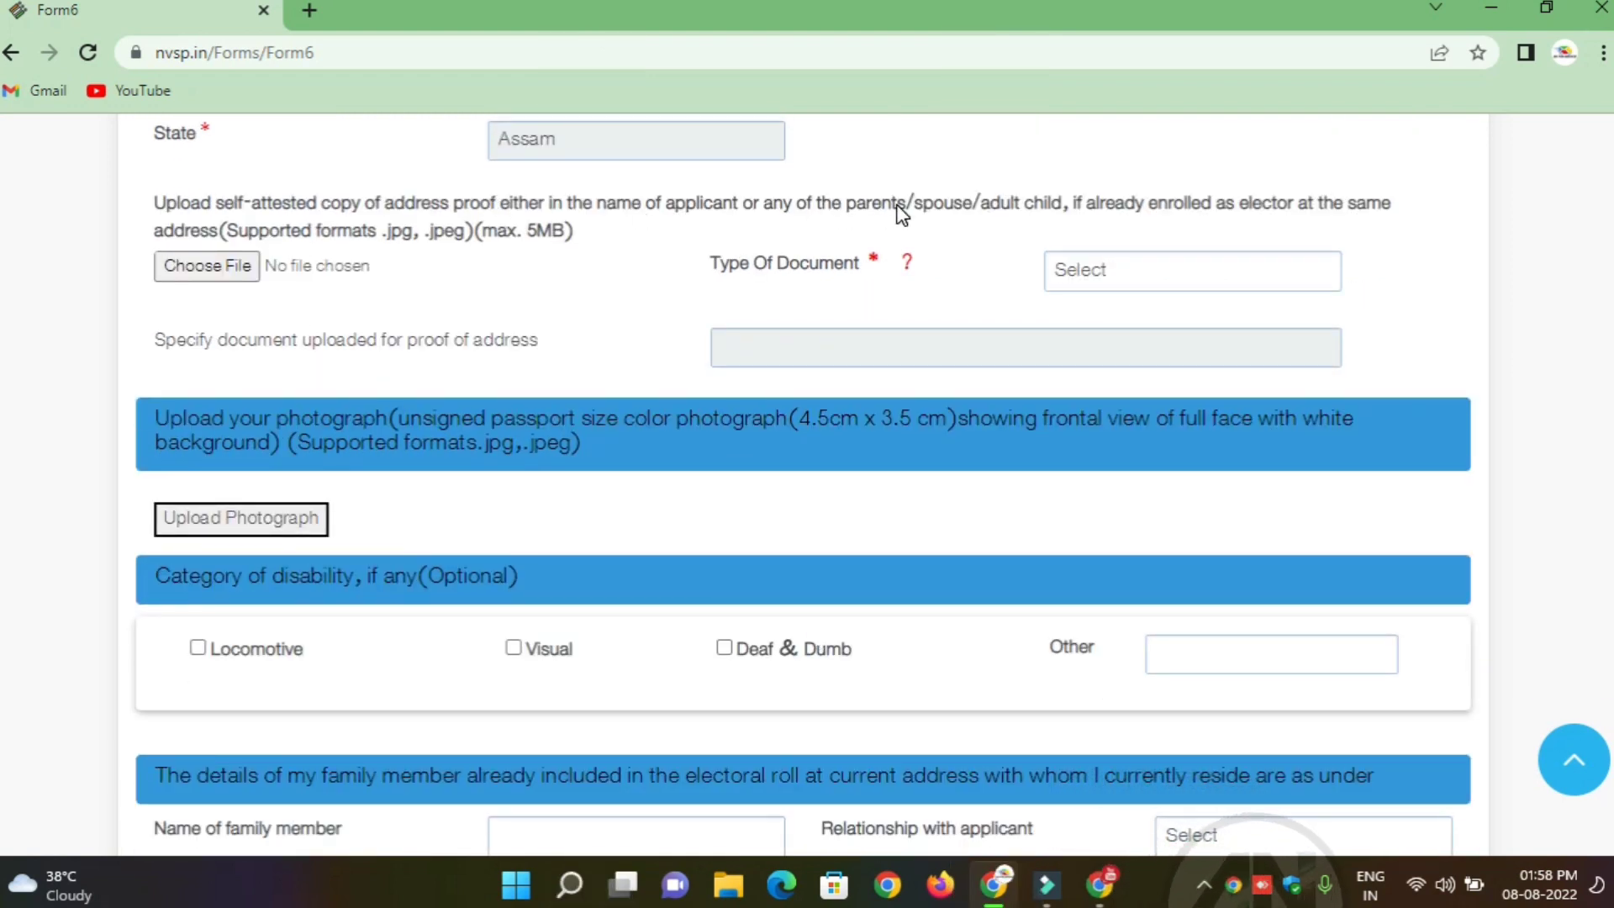
pyautogui.click(1129, 269)
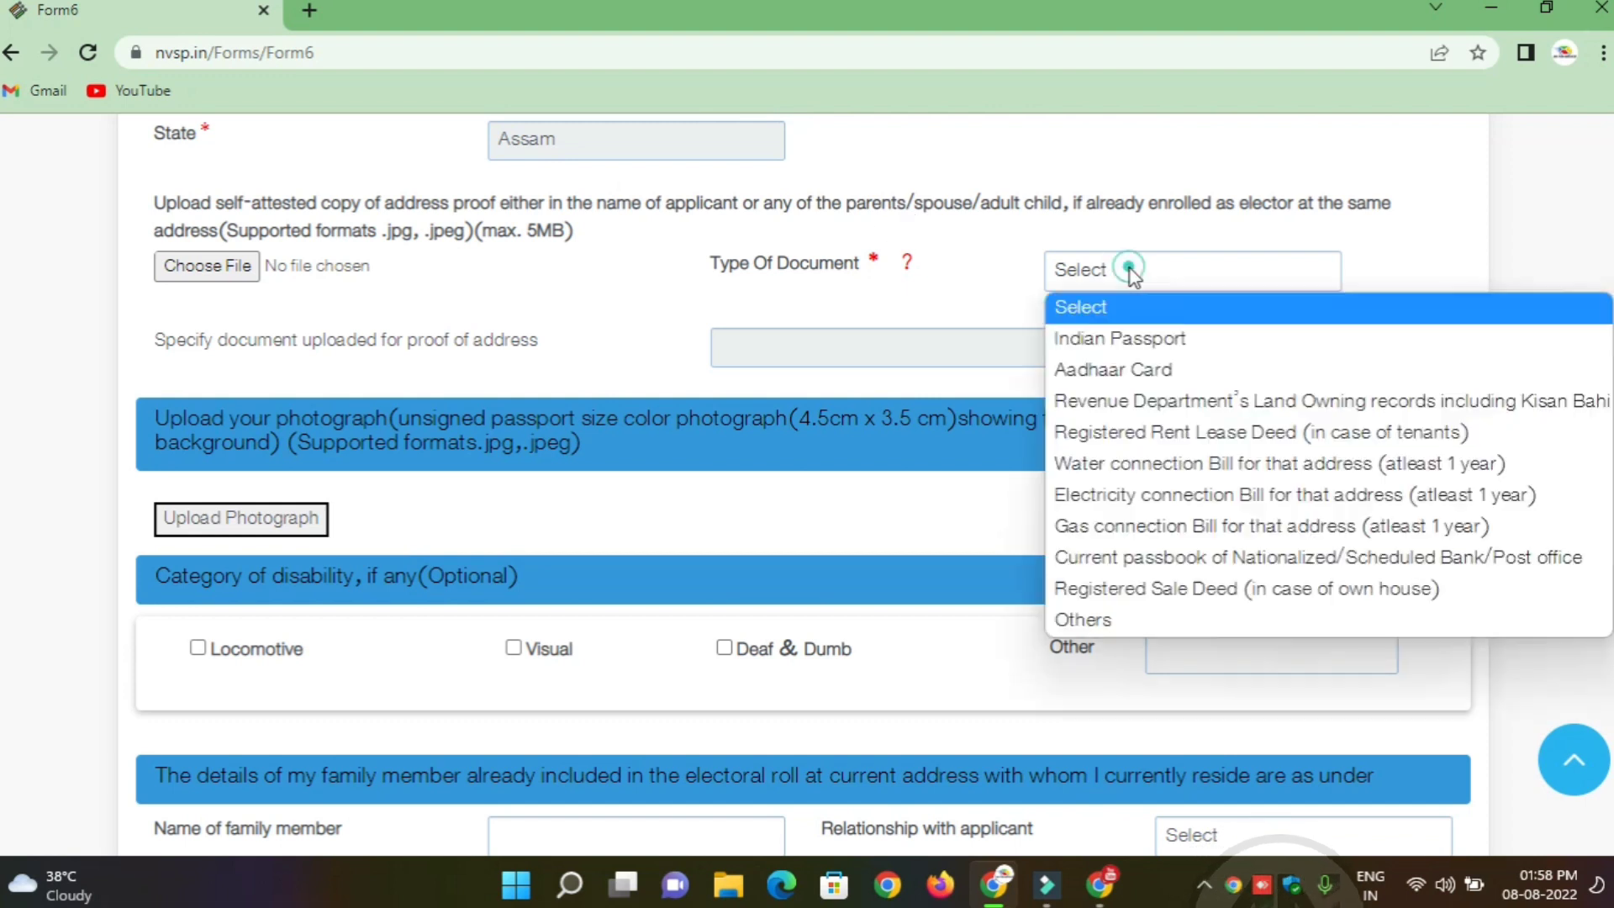
pyautogui.click(1138, 387)
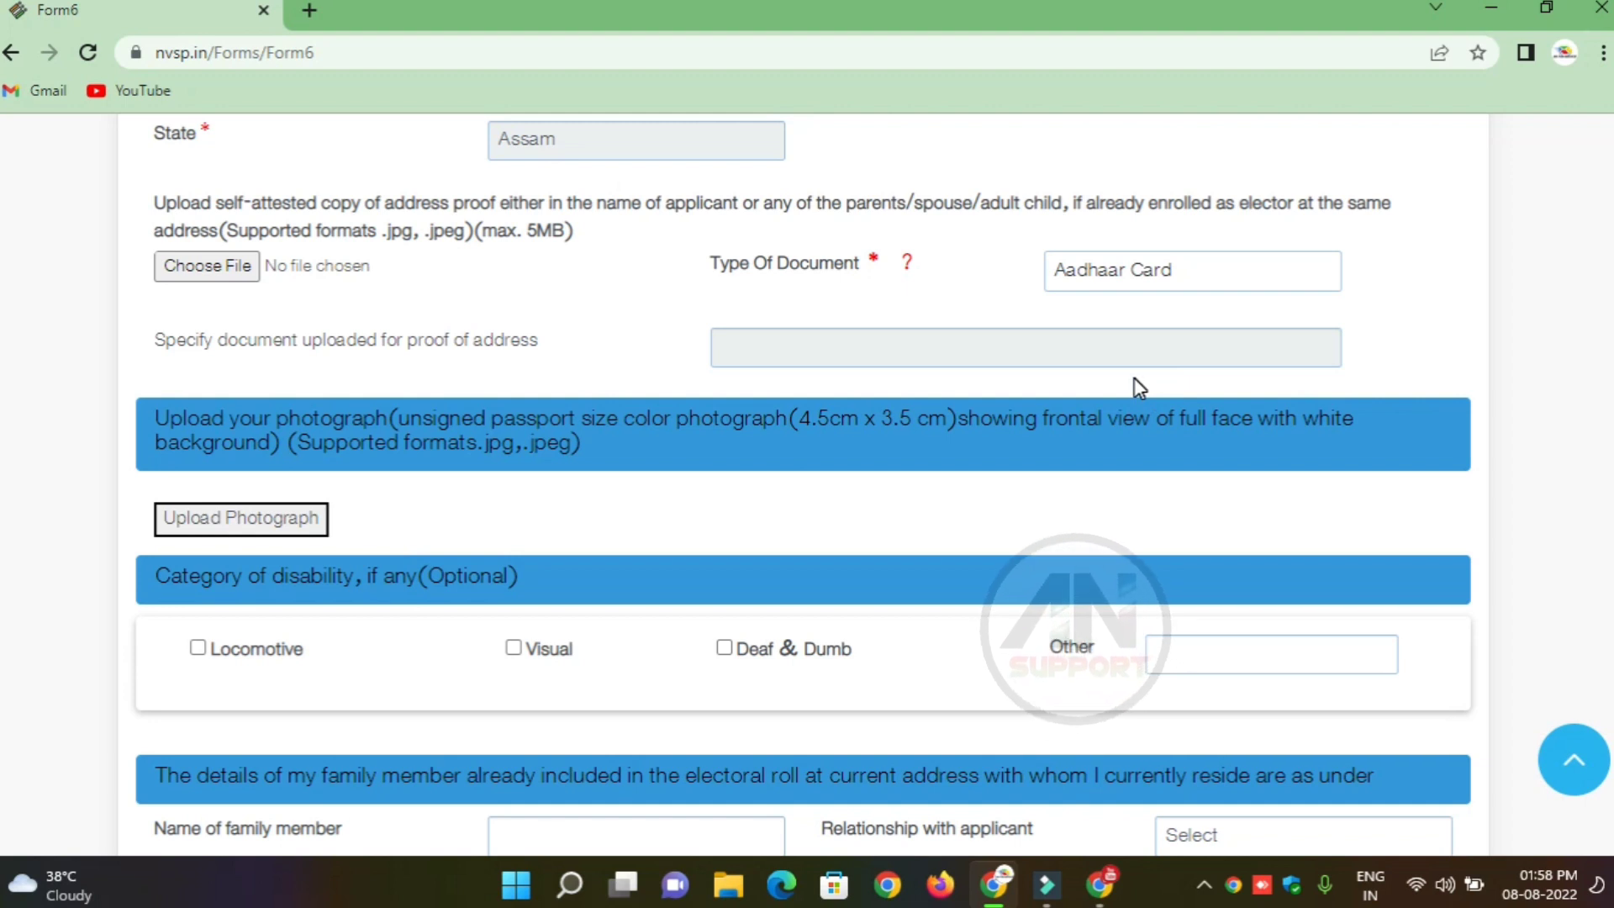
pyautogui.click(699, 400)
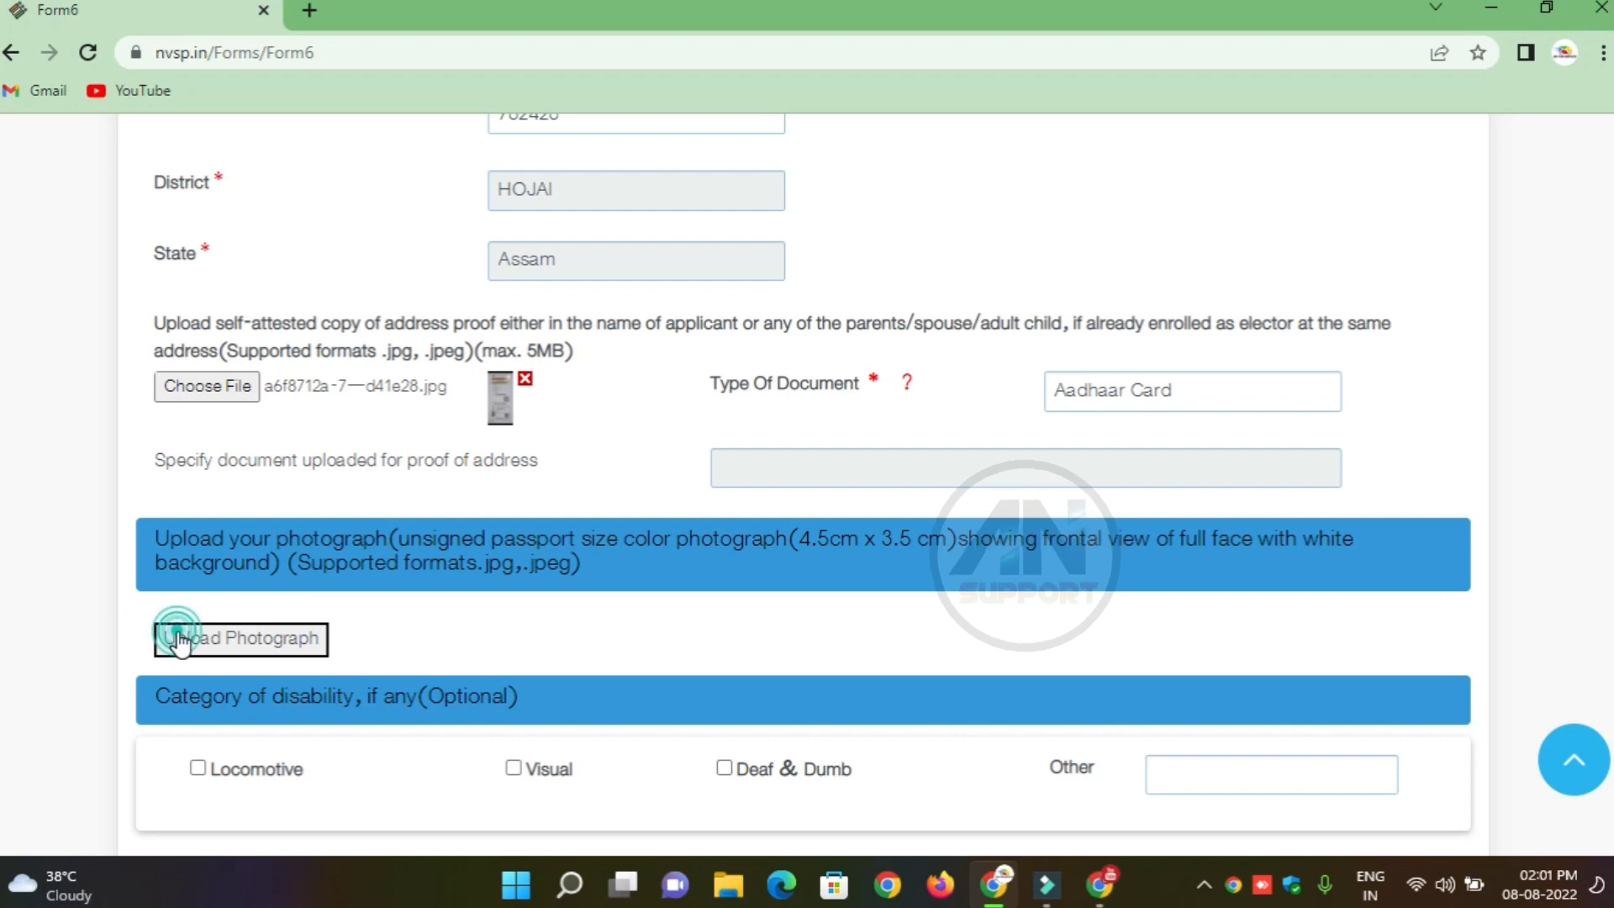
pyautogui.click(171, 638)
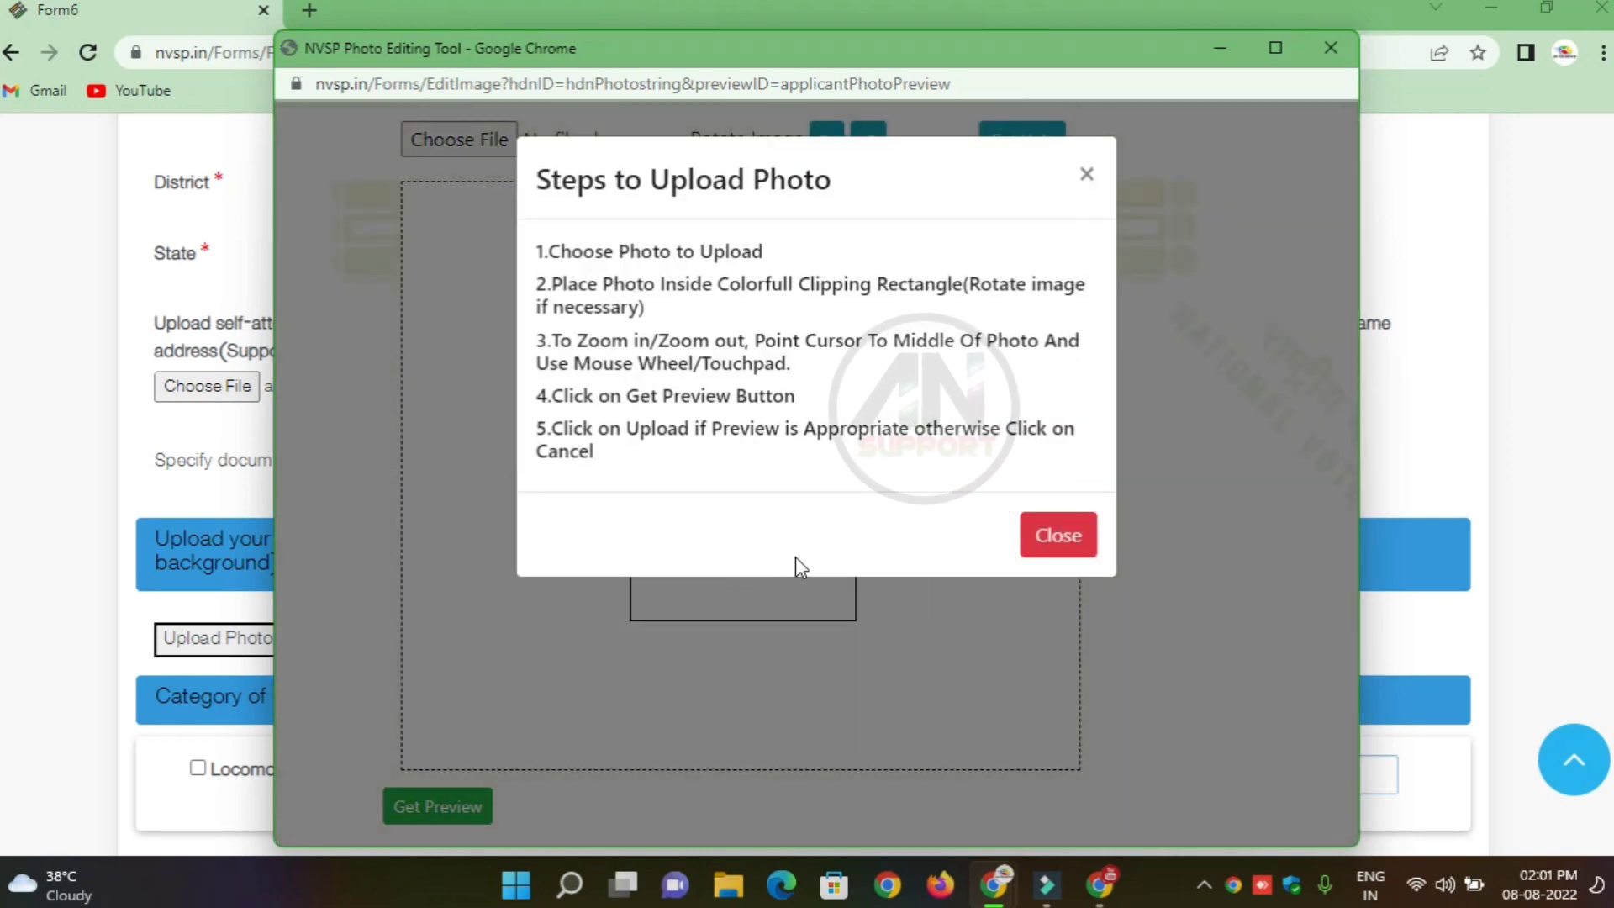
# - Fit the applicant's photo inside the clipping rectangle, preview the crop, and save it to the form
pyautogui.click(1056, 536)
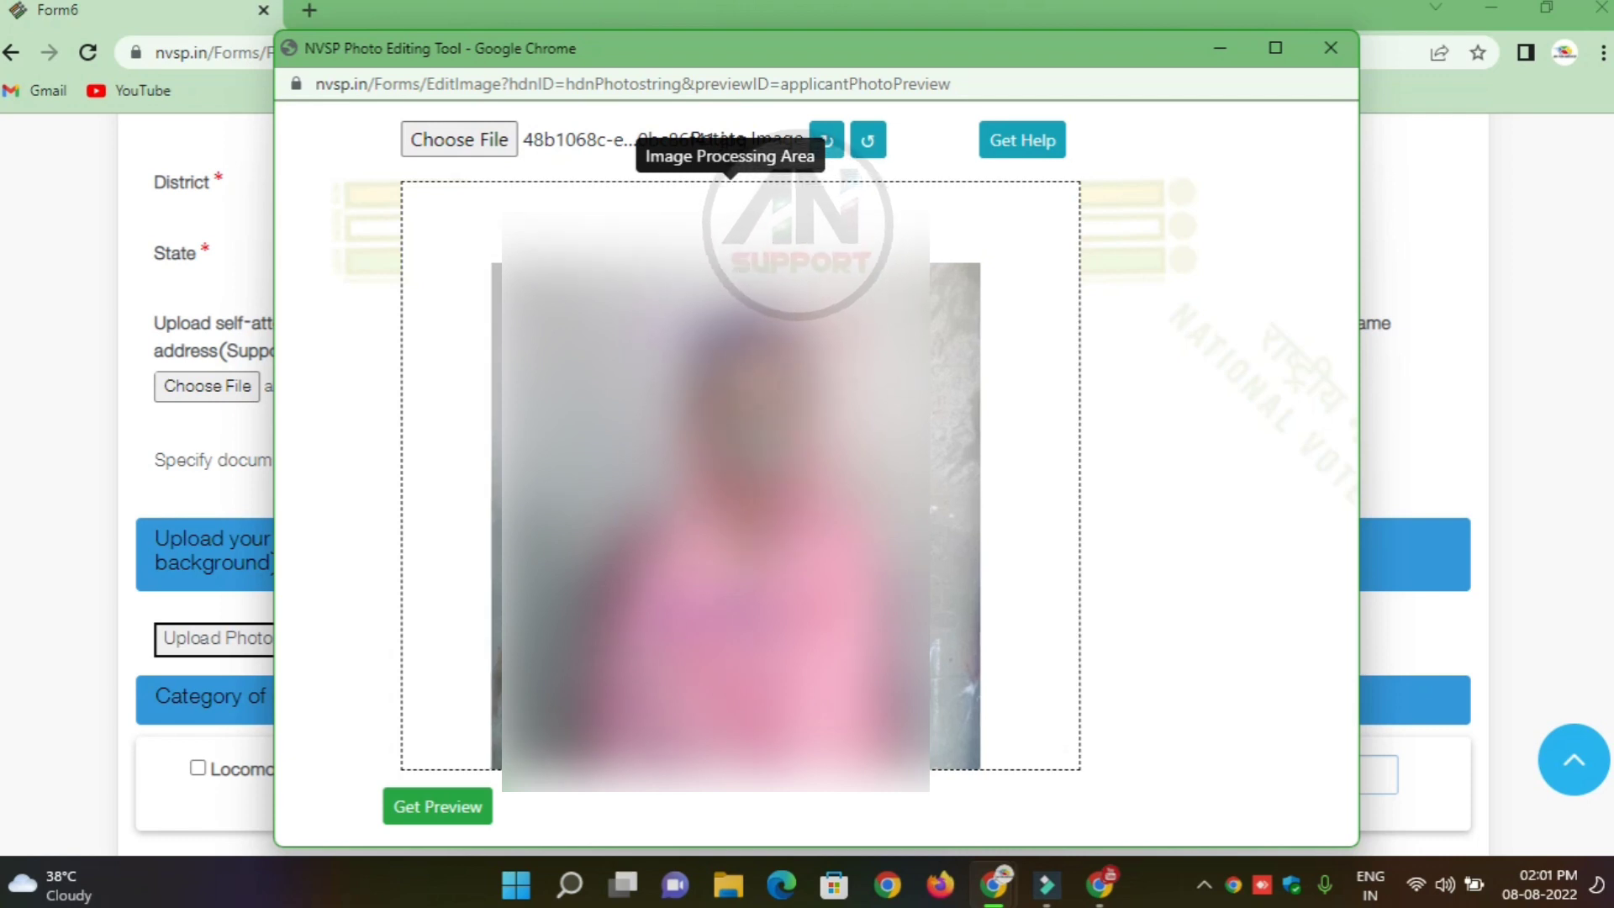
pyautogui.scroll(-2, 735, 555)
pyautogui.scroll(-2, 735, 555)
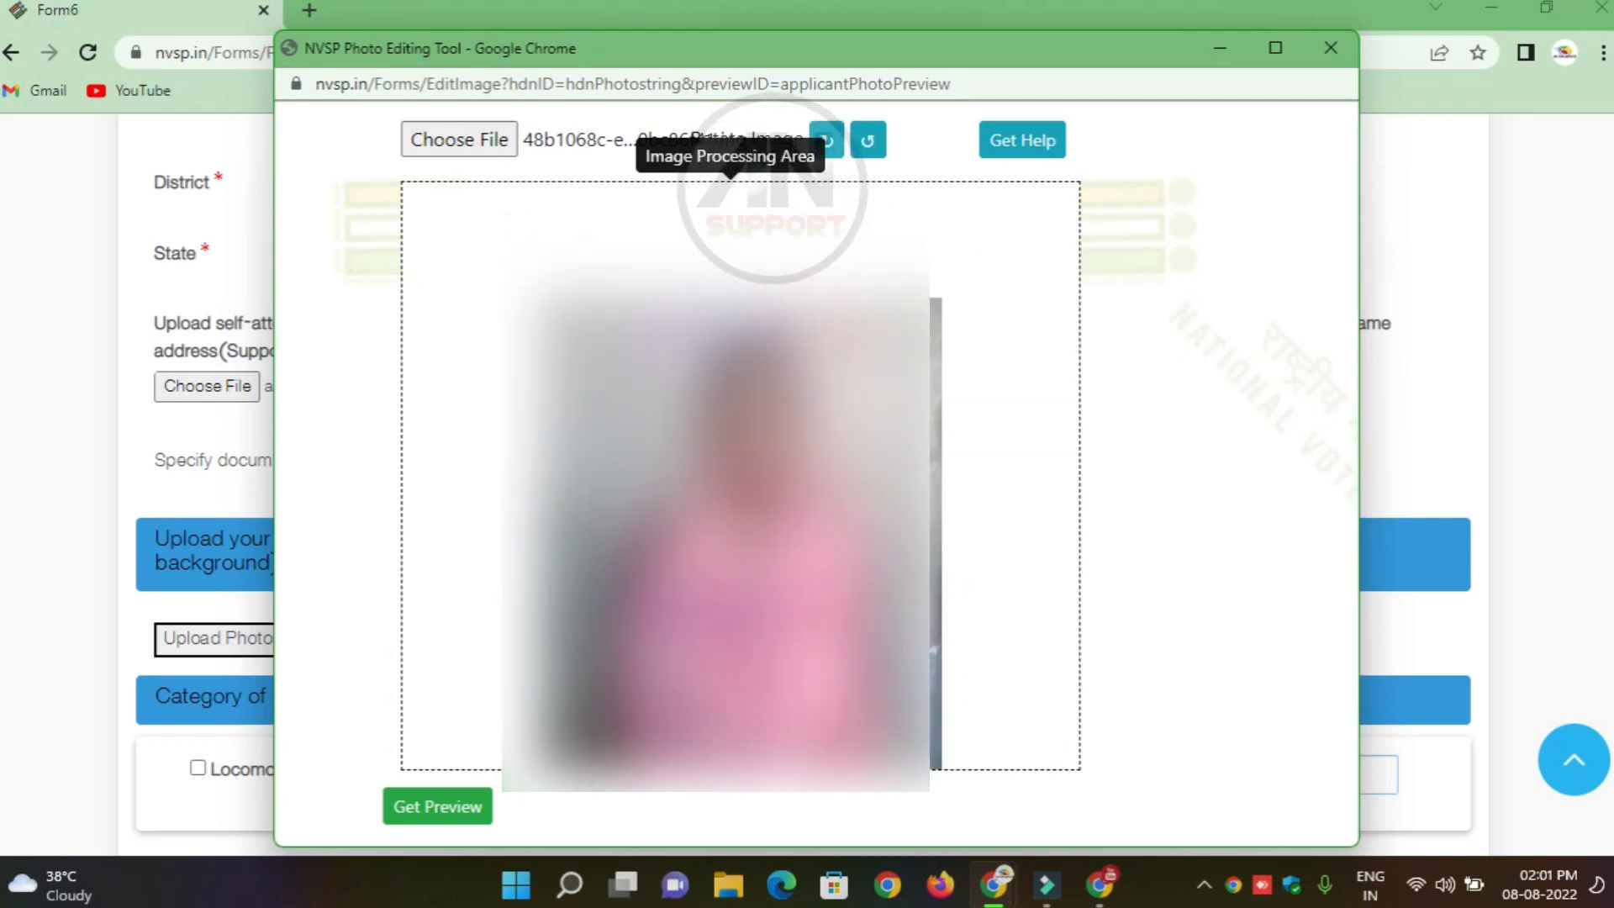
pyautogui.moveTo(735, 555); pyautogui.dragTo(710, 563)
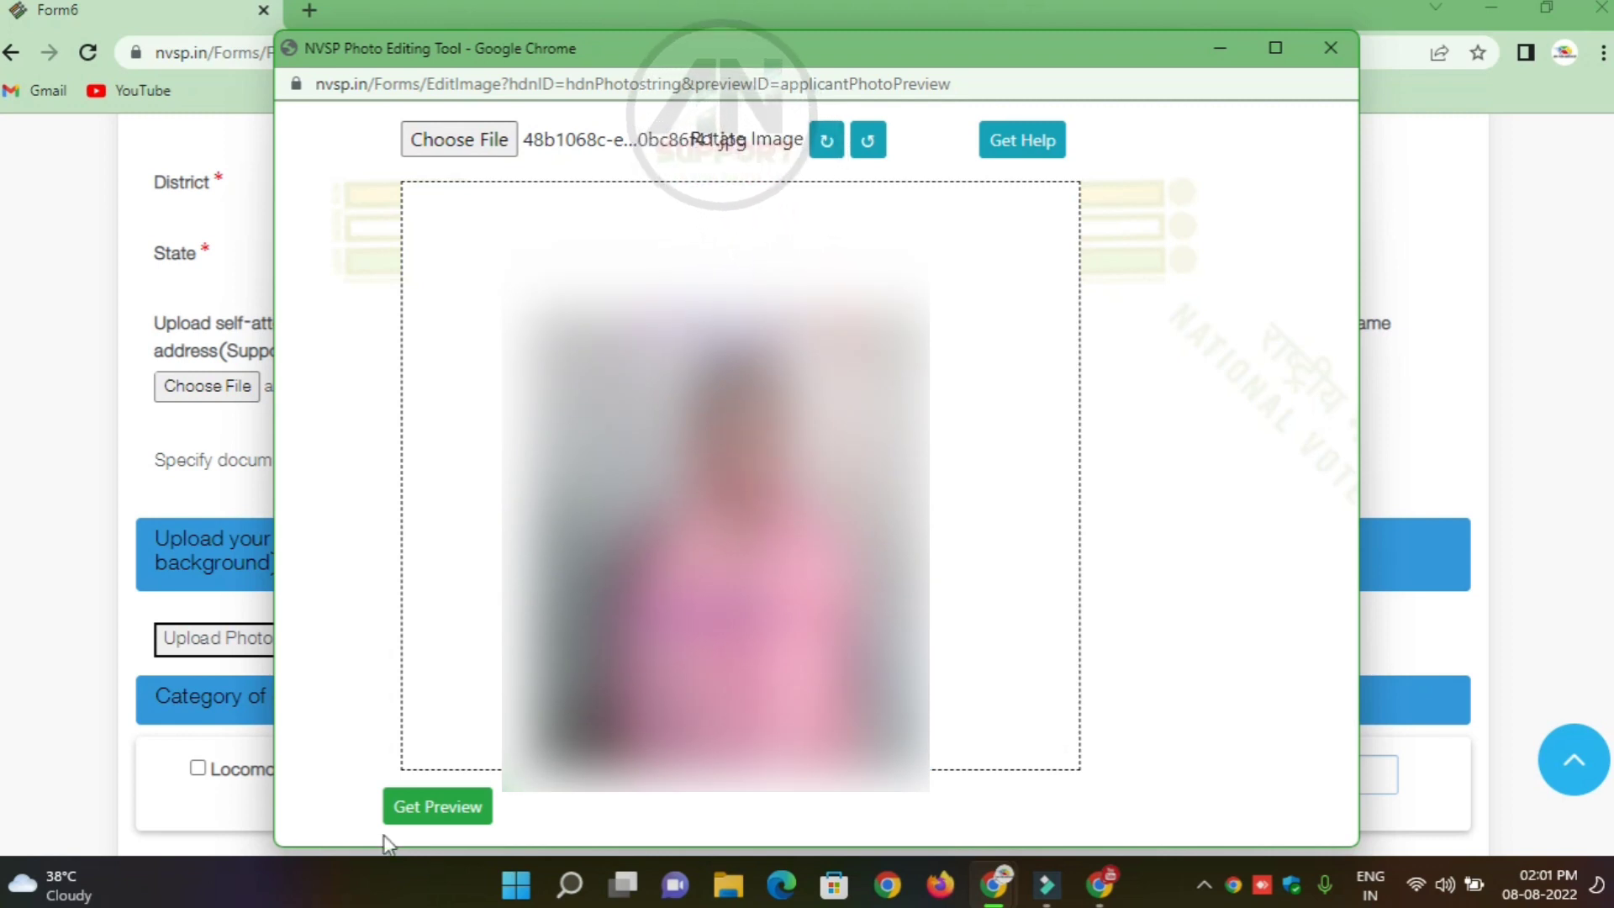
pyautogui.click(457, 815)
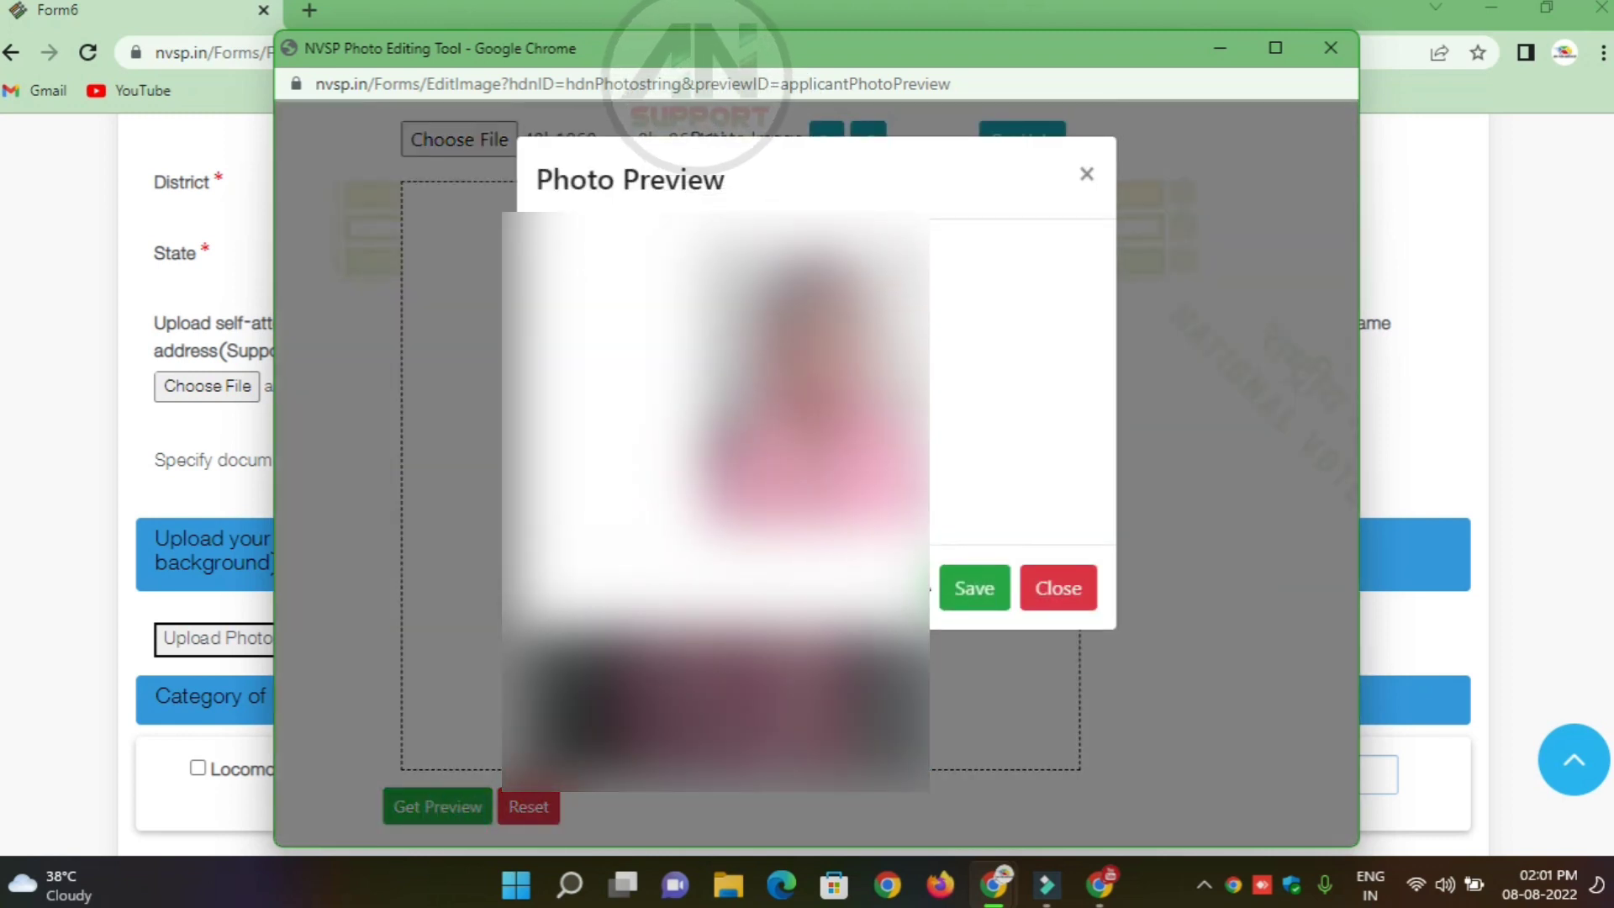
pyautogui.click(950, 588)
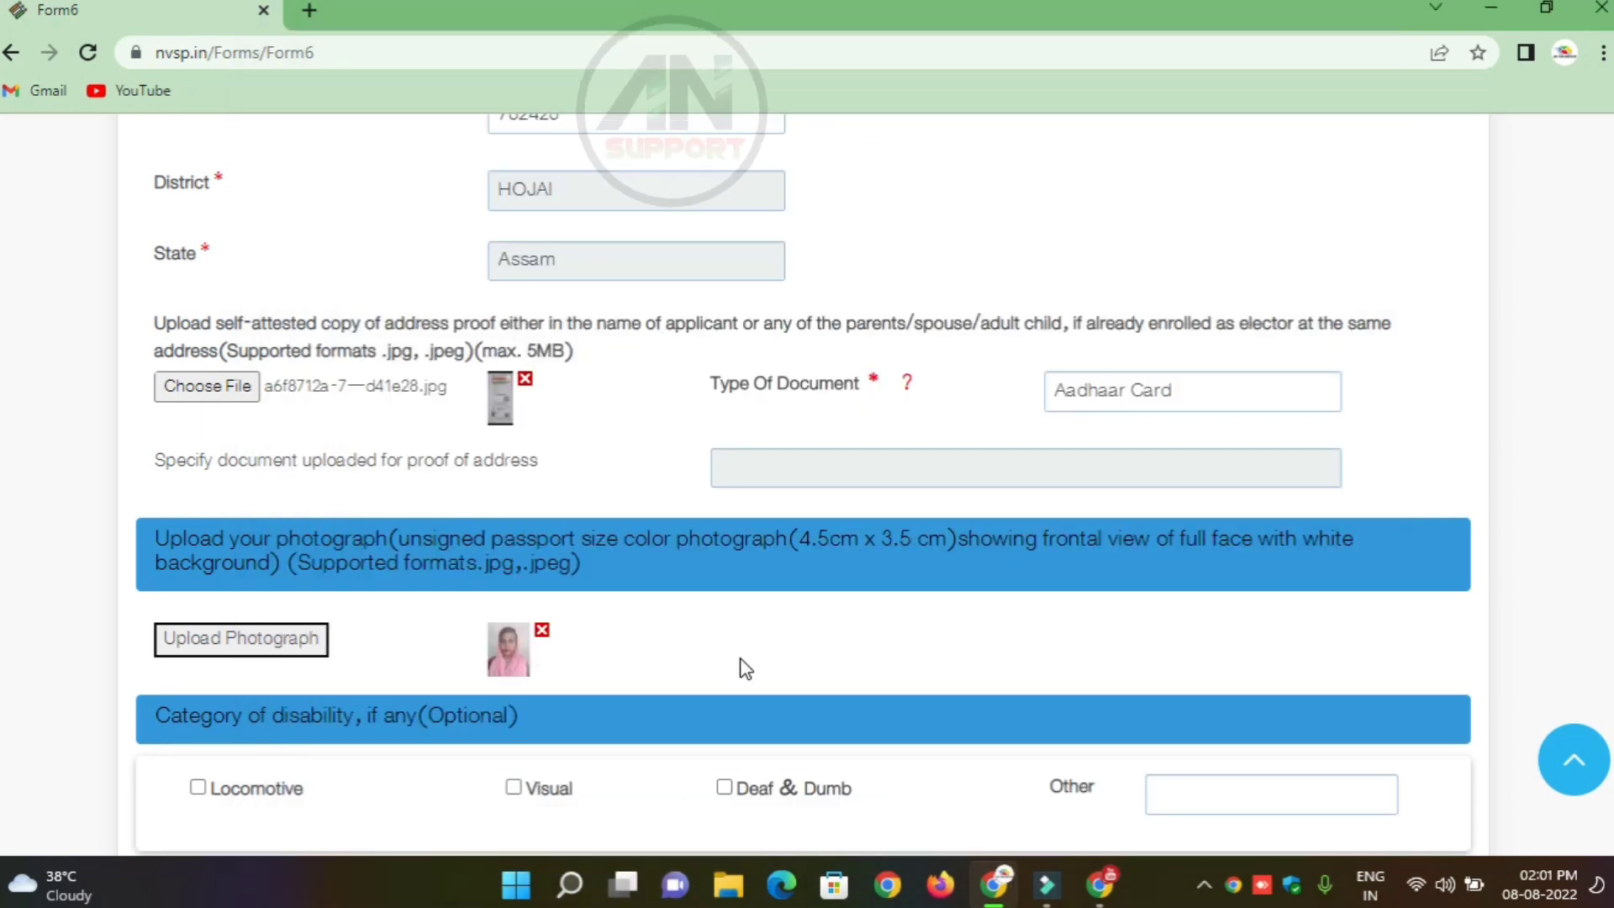
# - Set the family member's relationship to Father and begin entering their EPIC number
pyautogui.scroll(-3, 743, 664)
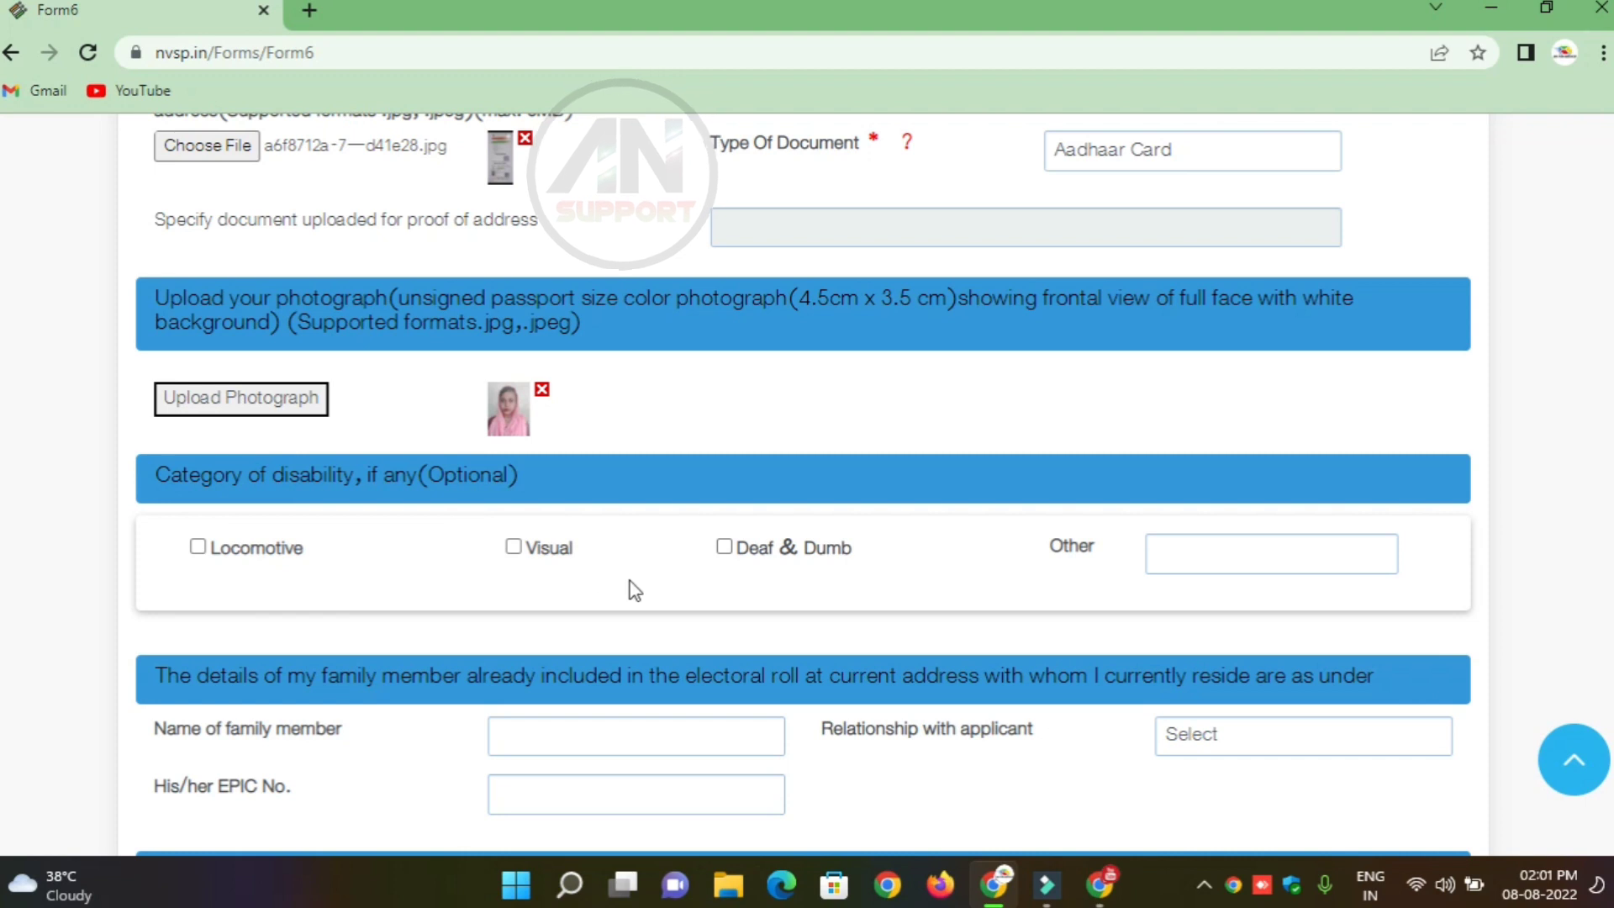
pyautogui.scroll(-3, 1019, 563)
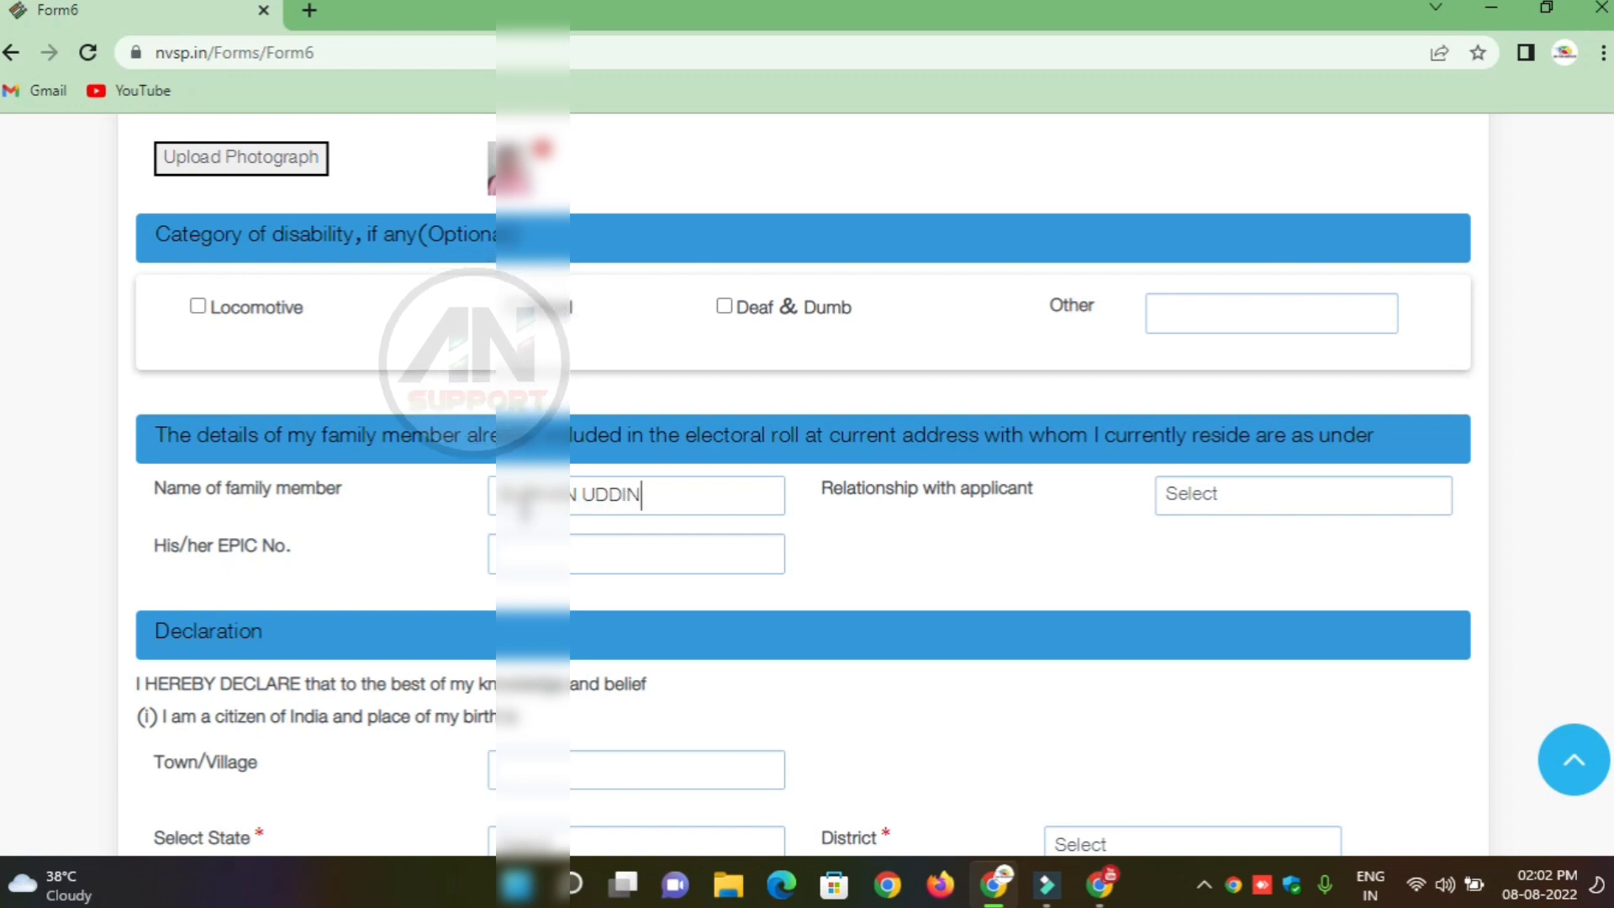
pyautogui.click(1181, 491)
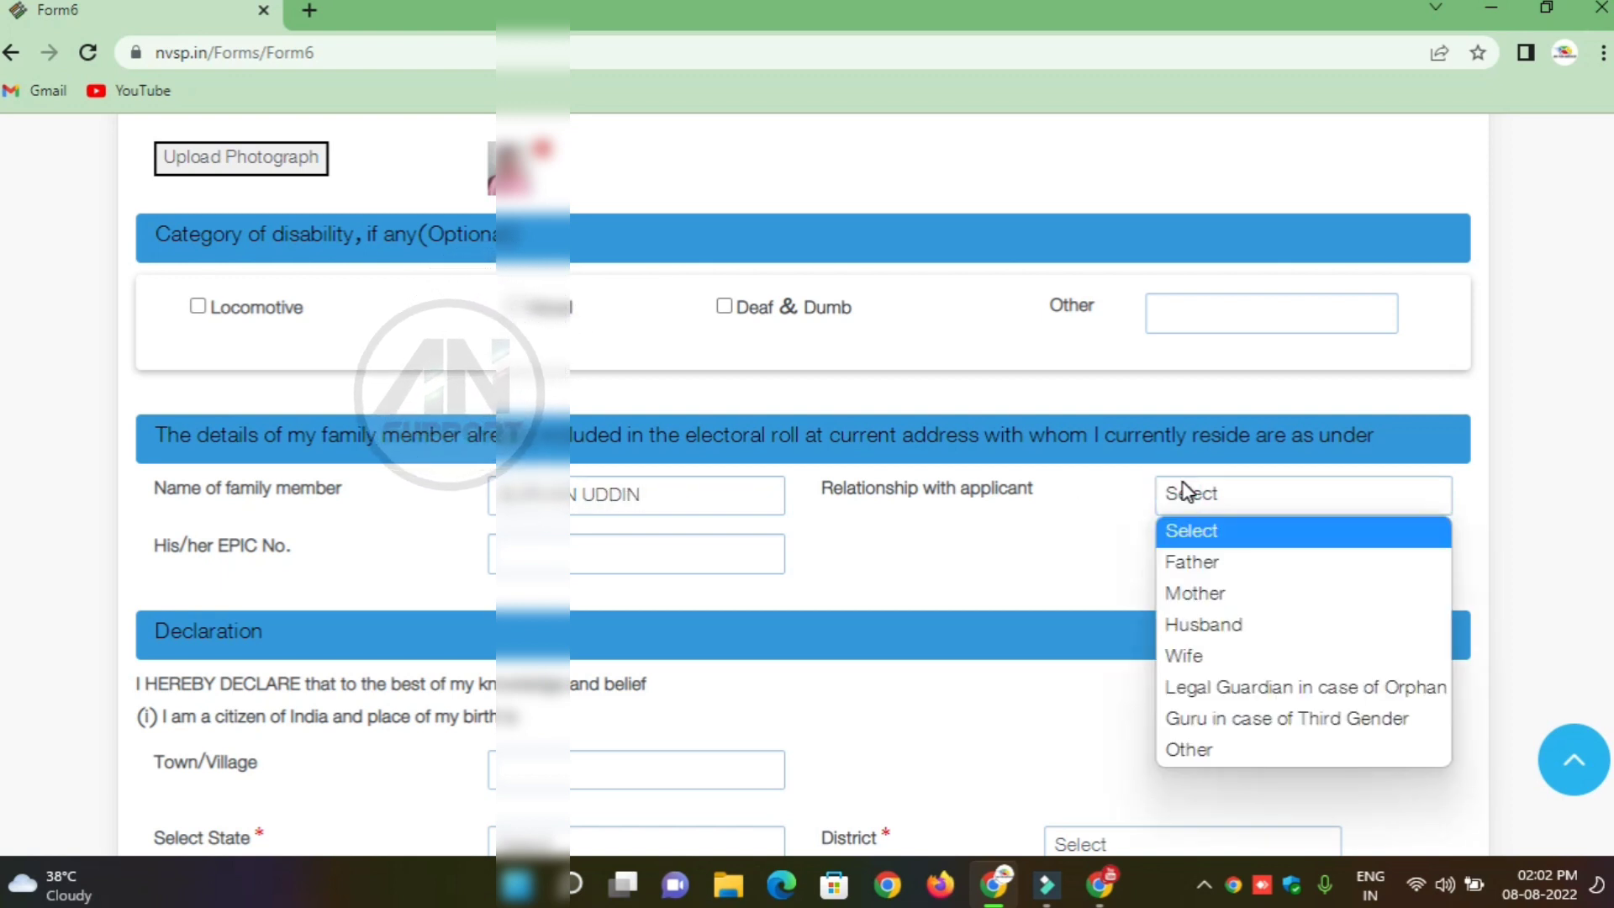
pyautogui.click(1196, 554)
pyautogui.click(559, 566)
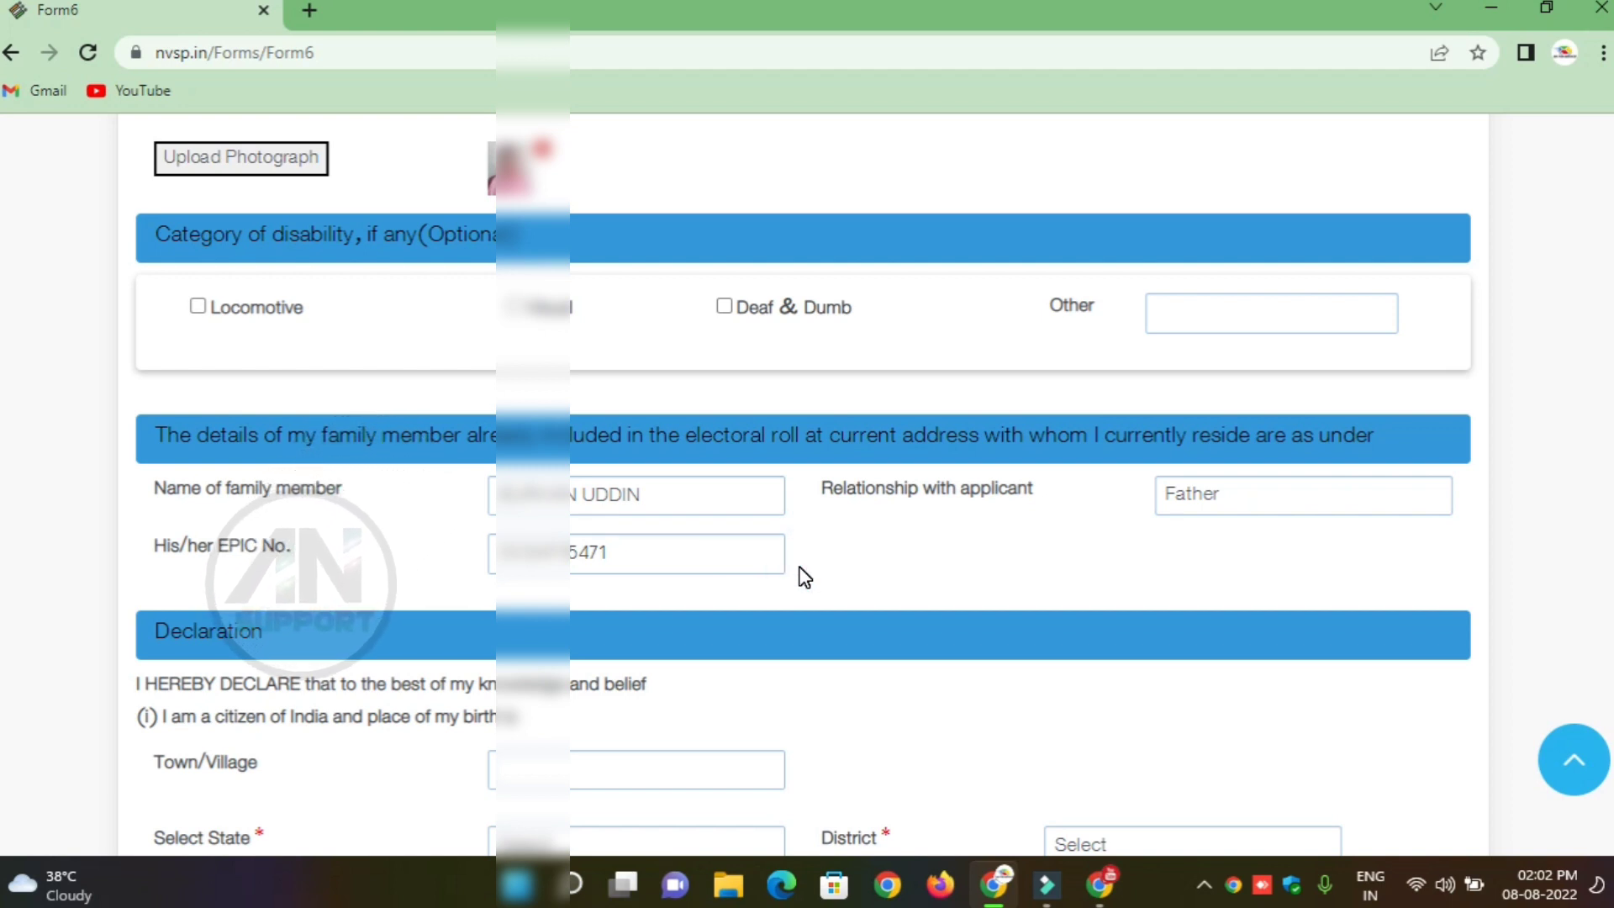
pyautogui.scroll(-3, 800, 574)
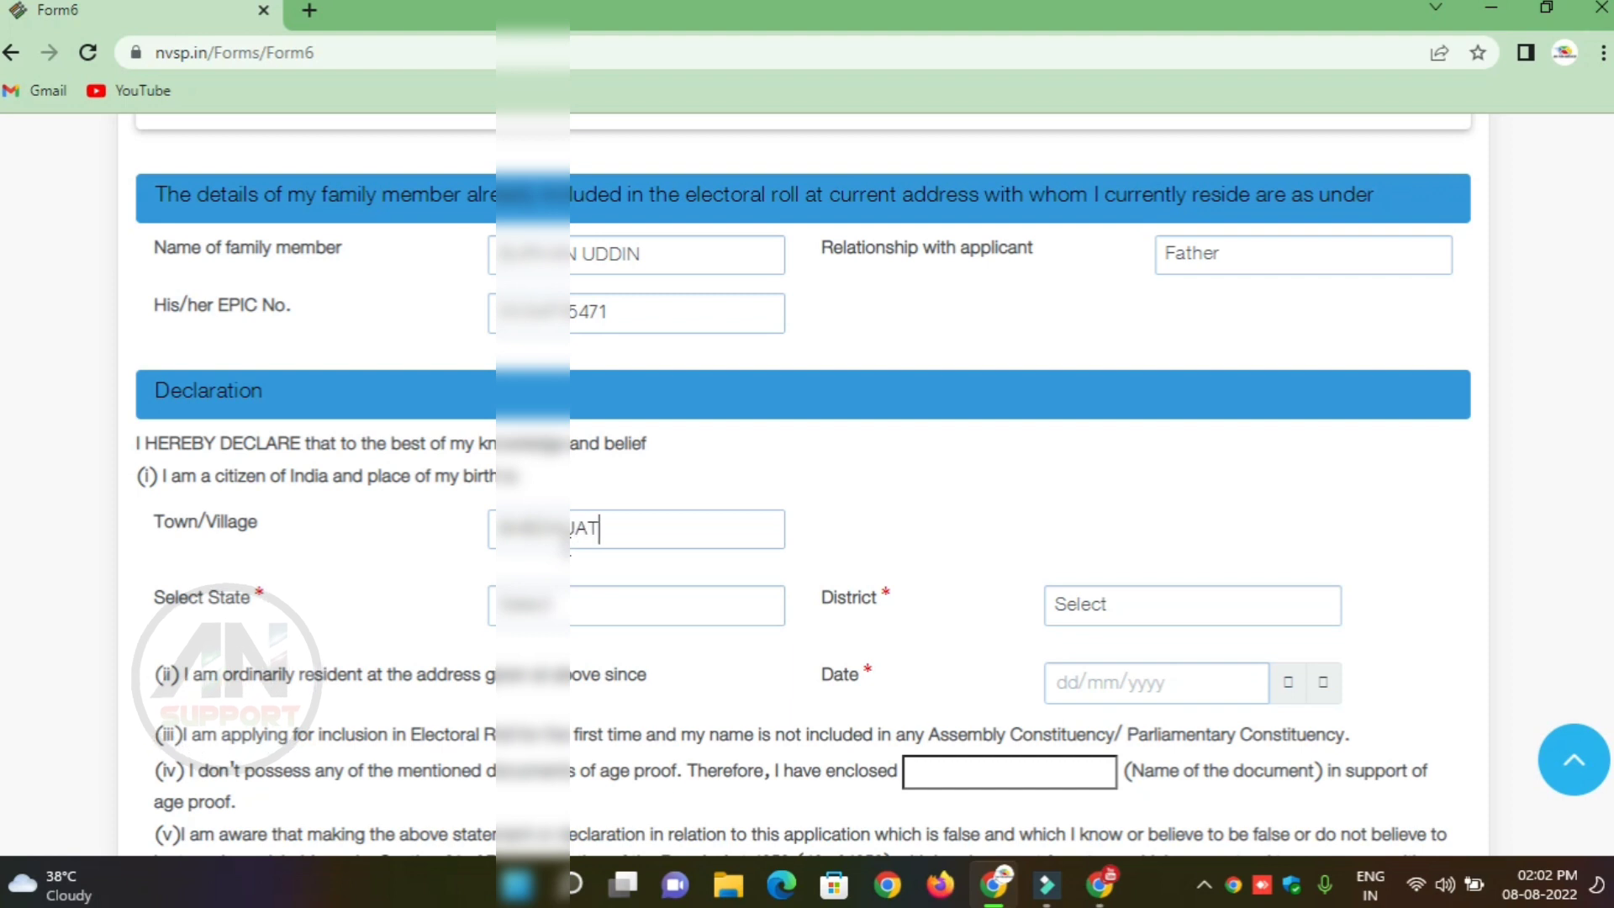
# - Choose the birthplace state and set the district to HOJAI
pyautogui.click(570, 602)
pyautogui.press('Down')
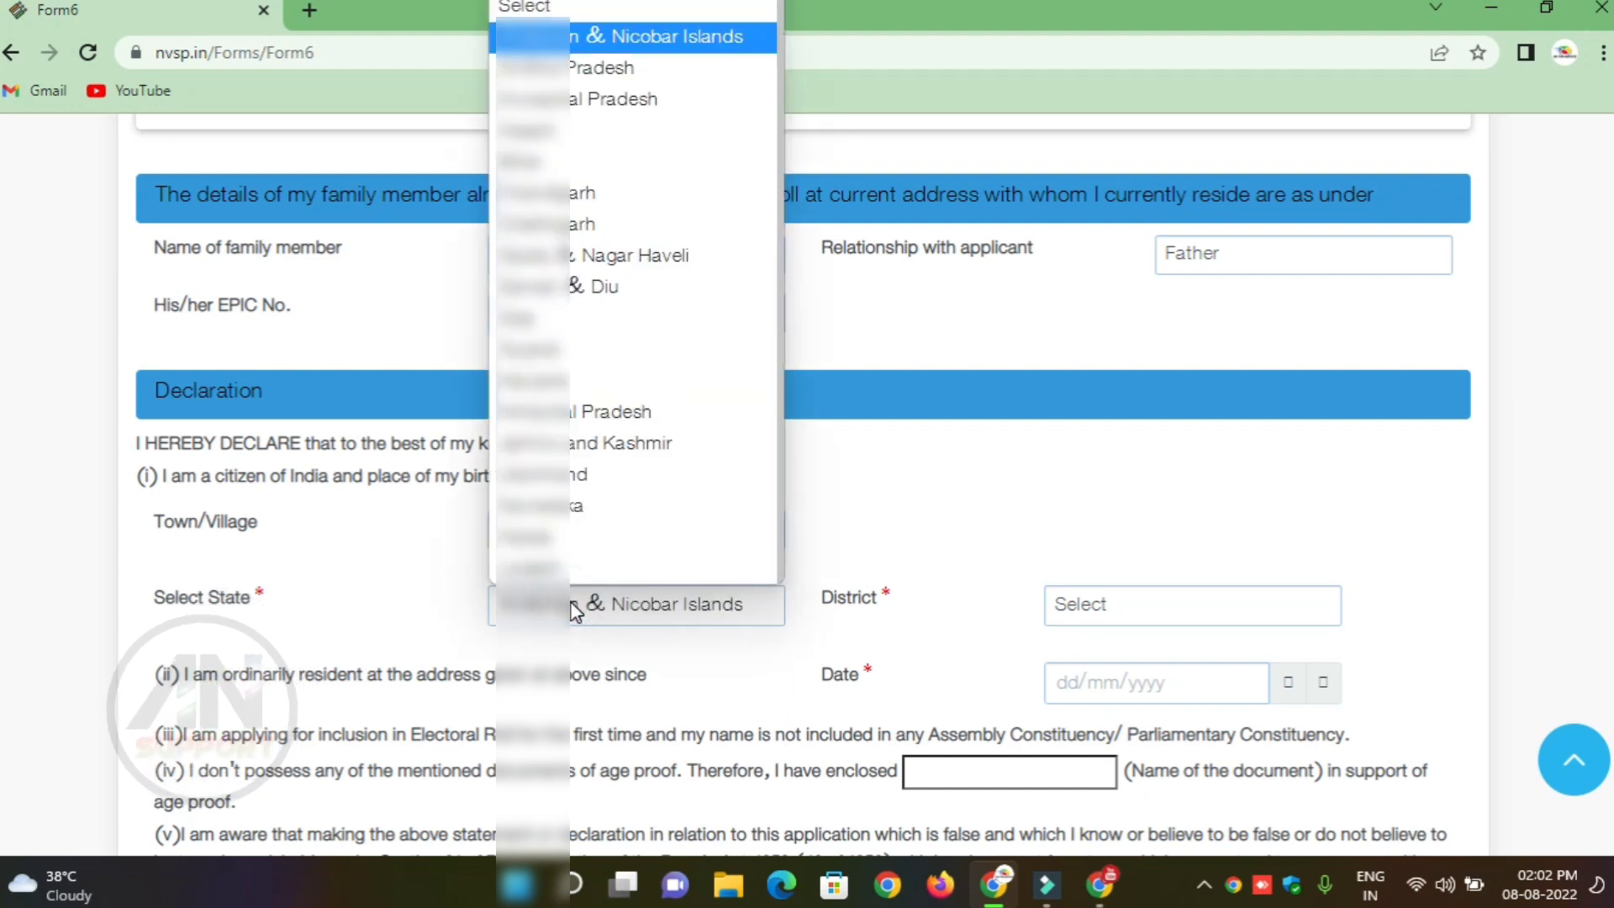
pyautogui.click(503, 132)
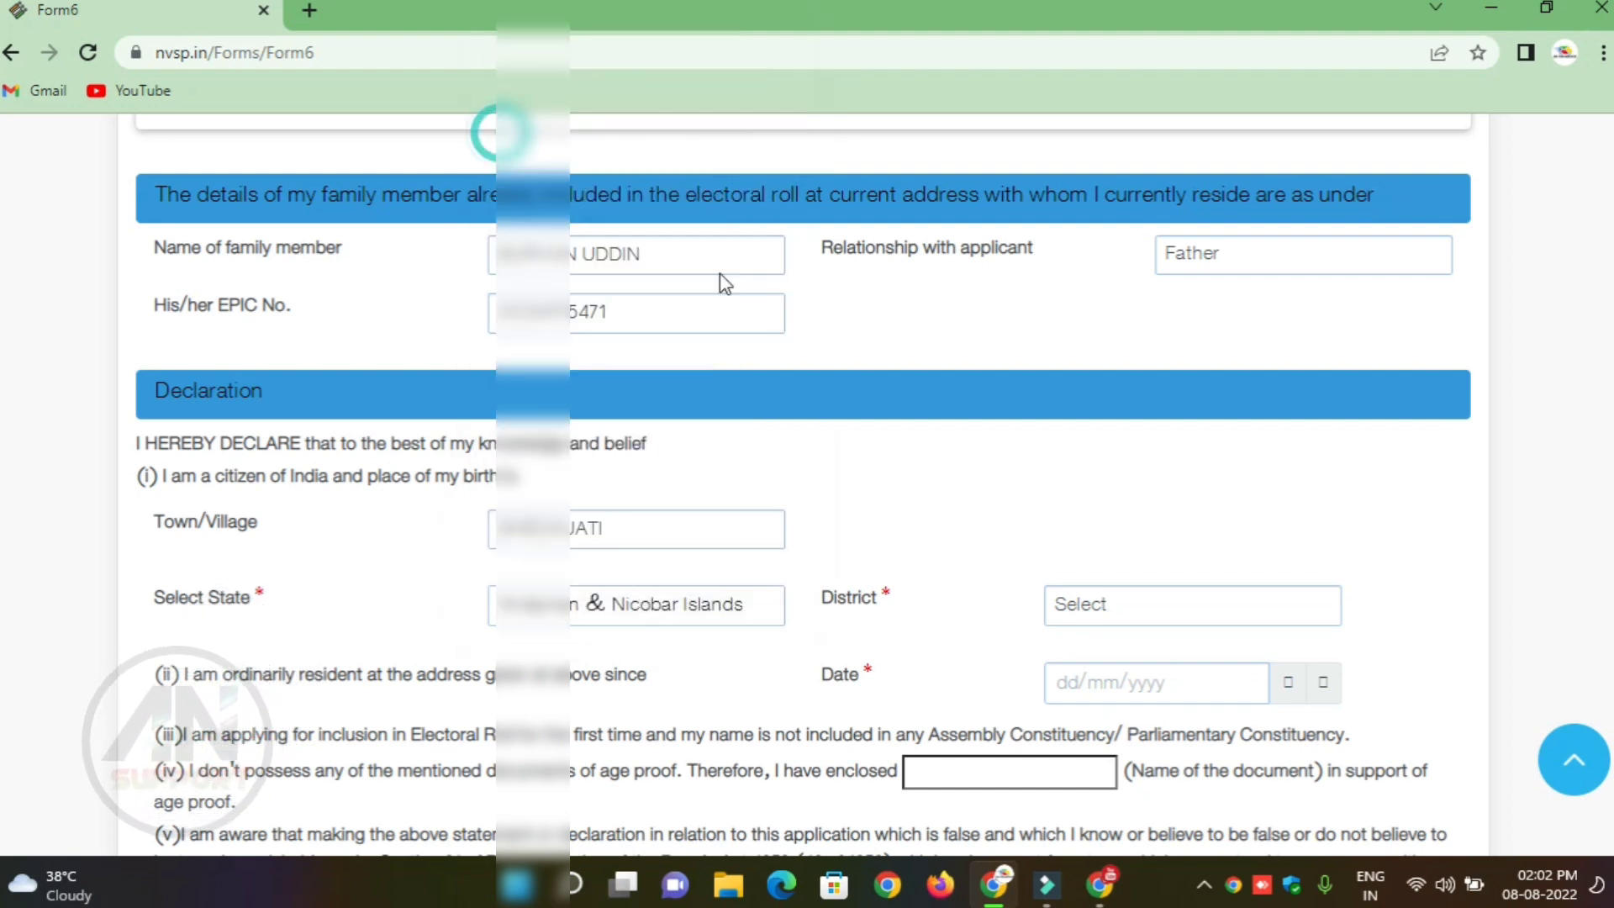
pyautogui.scroll(-1, 992, 479)
pyautogui.click(1140, 490)
pyautogui.press('Down')
pyautogui.press('Down')
pyautogui.press('Down')
pyautogui.press('Down')
pyautogui.press('Down')
pyautogui.press('Down')
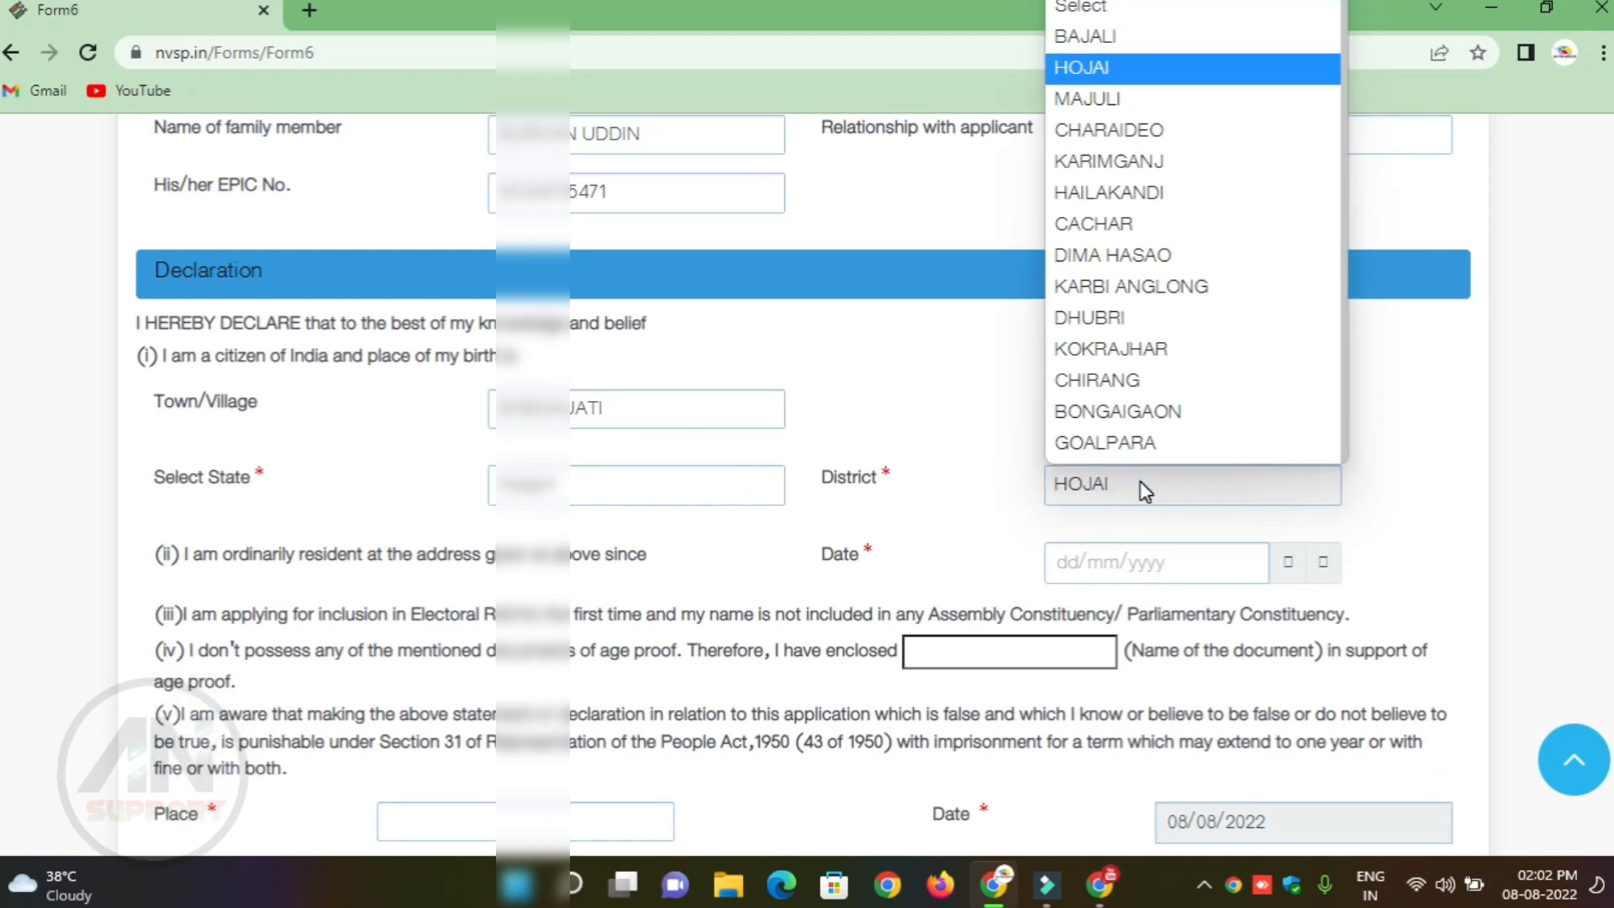
pyautogui.press('Up')
pyautogui.press('Up')
pyautogui.press('Up')
pyautogui.press('Up')
pyautogui.press('Return')
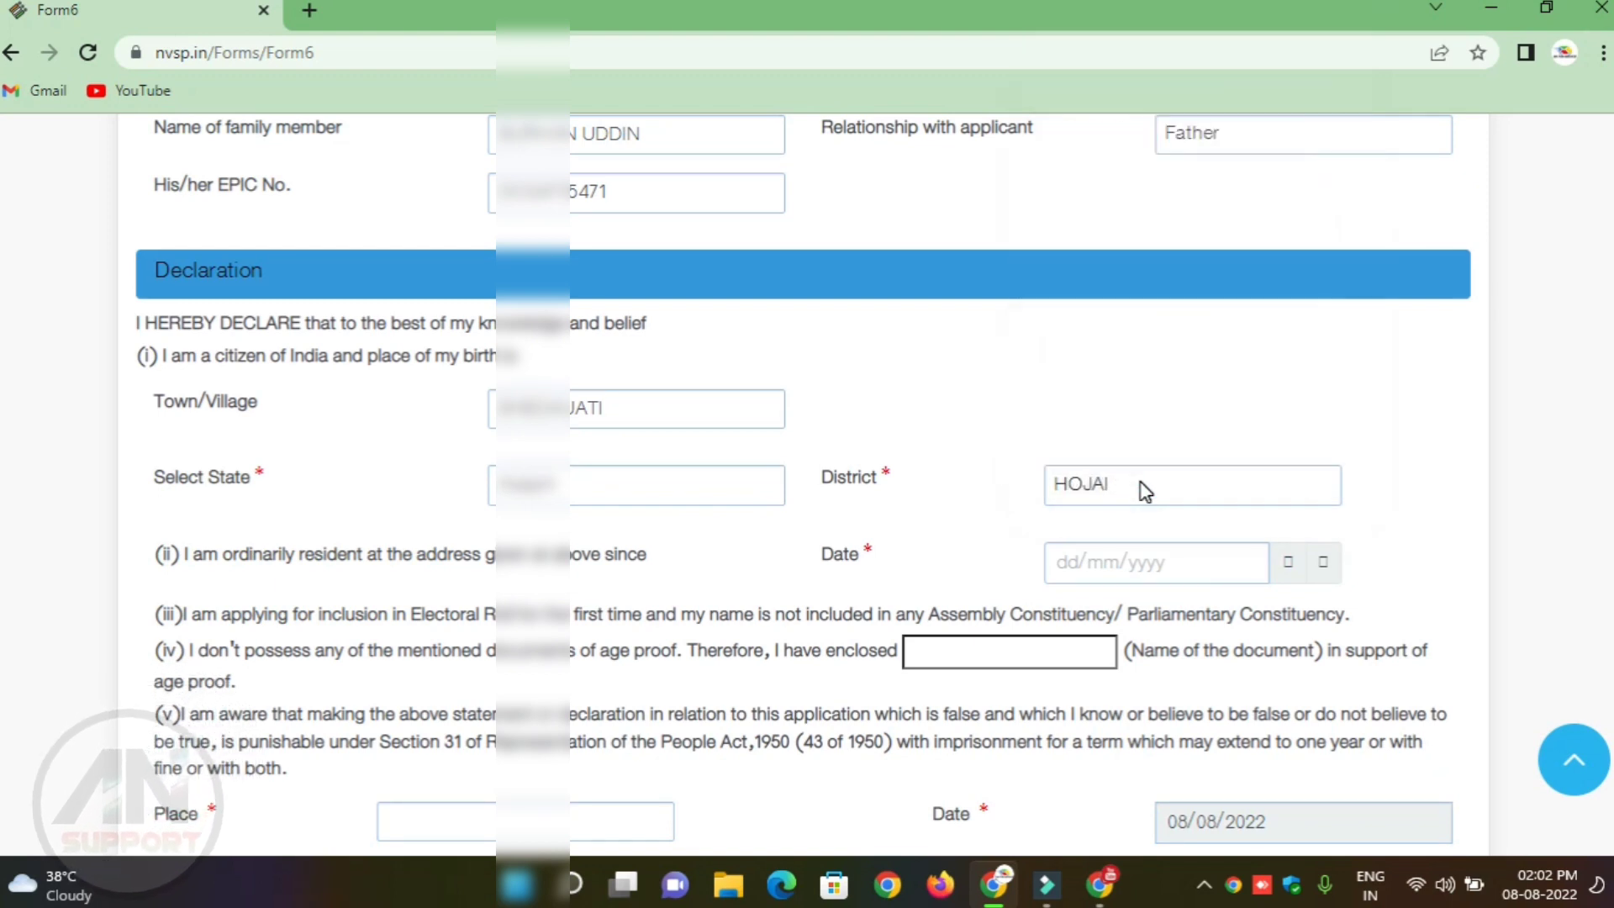
# - Enter the 2003 residence-since date in the date picker
pyautogui.scroll(-1, 1020, 538)
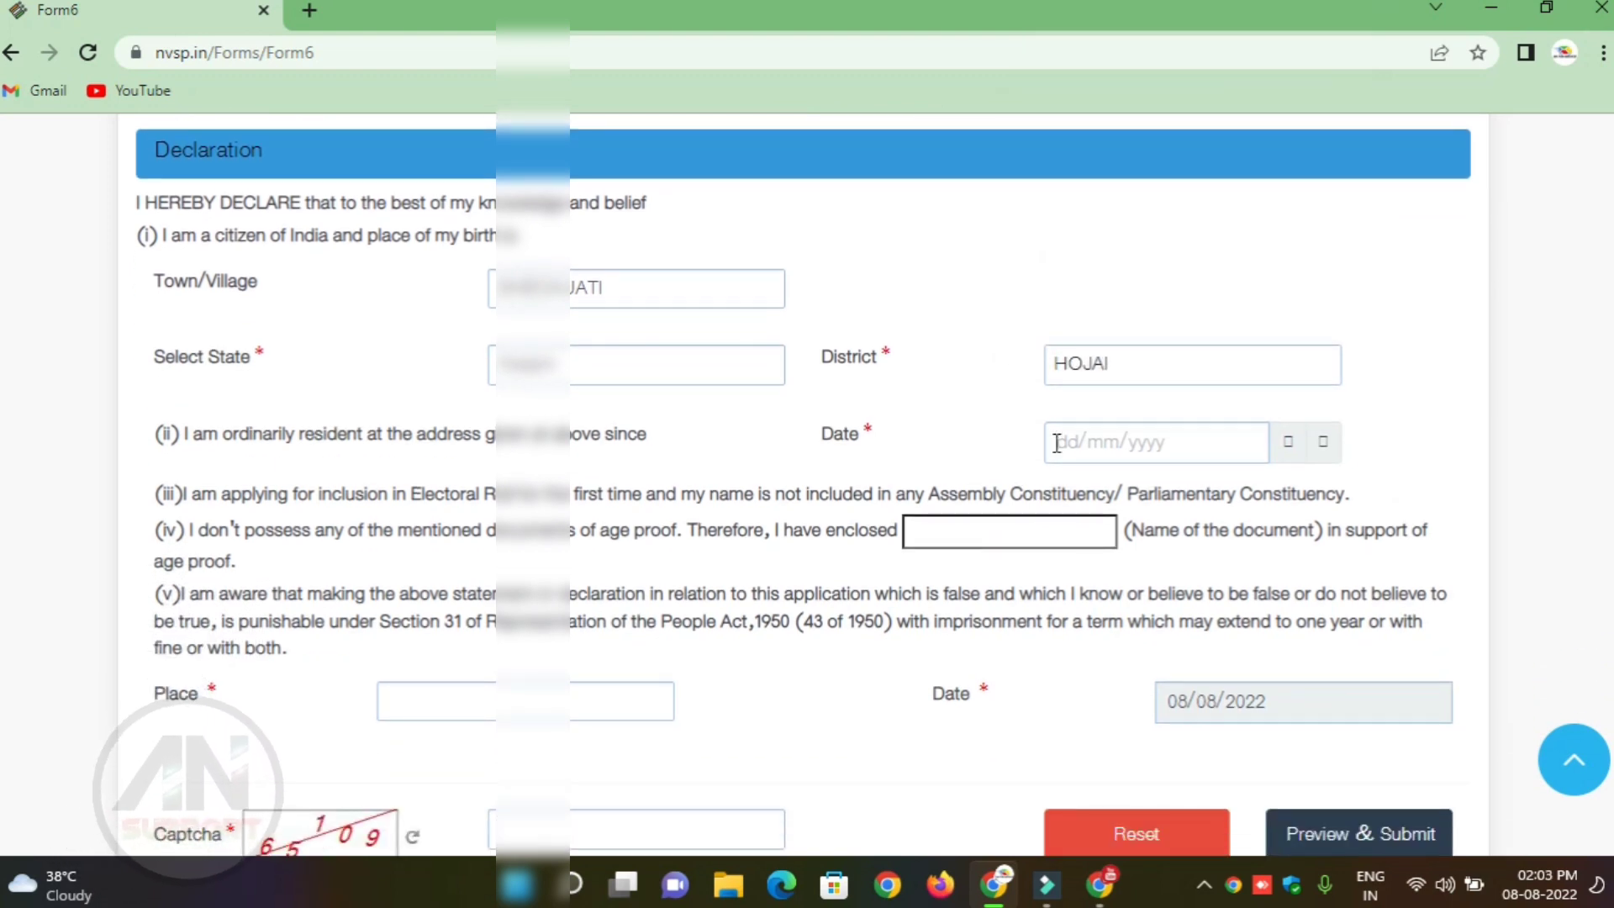
pyautogui.click(1057, 443)
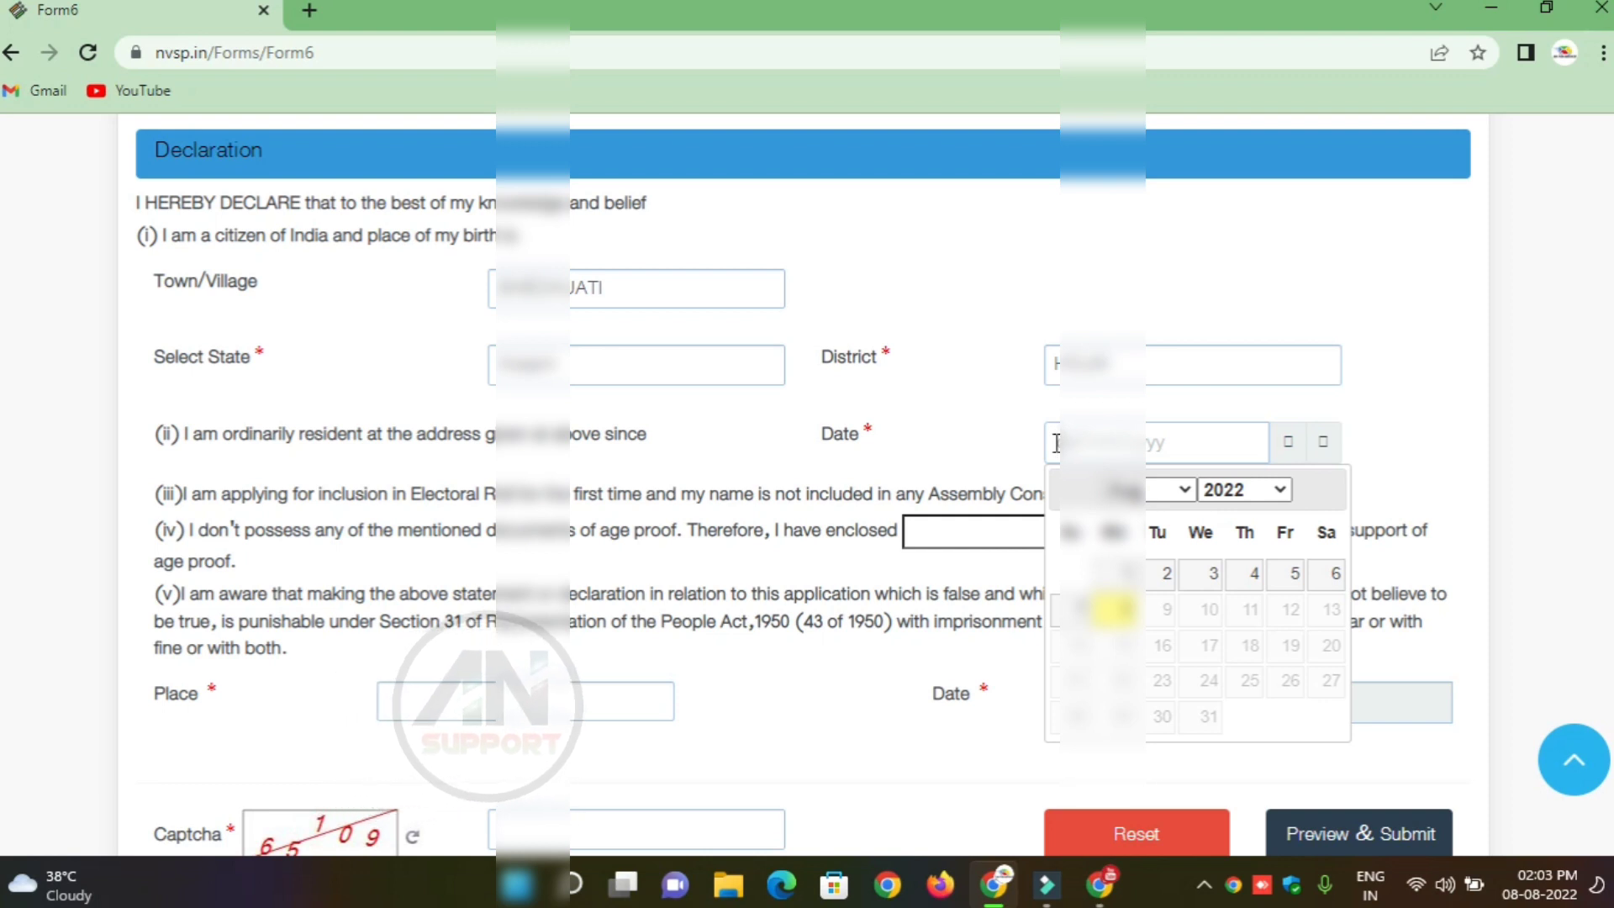
pyautogui.write('08/06/2003')
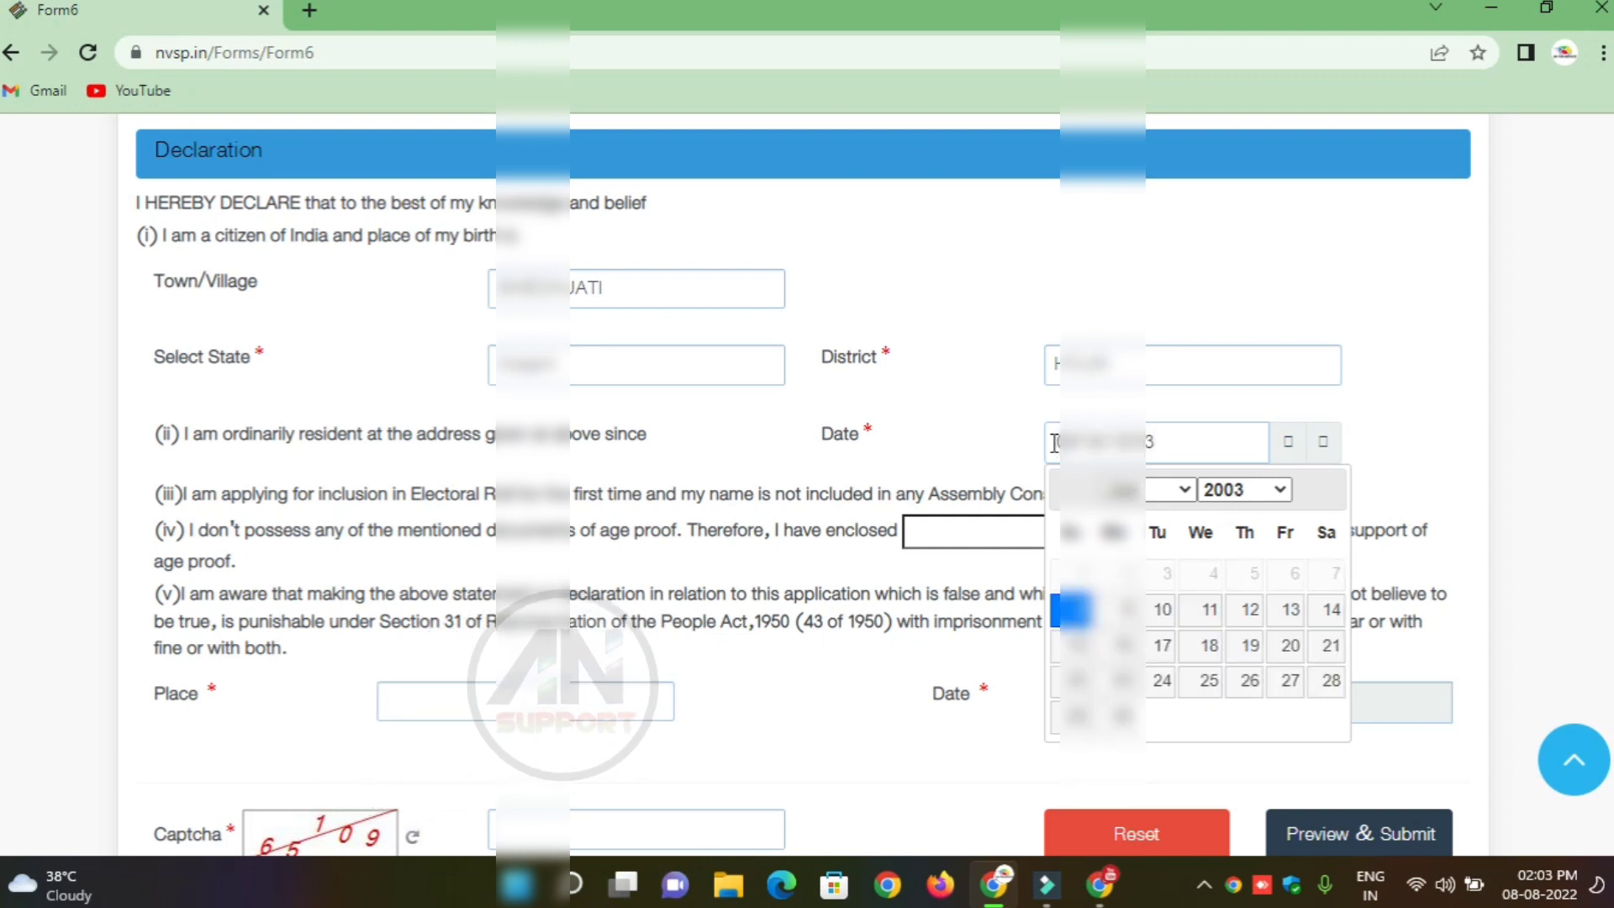
pyautogui.click(933, 407)
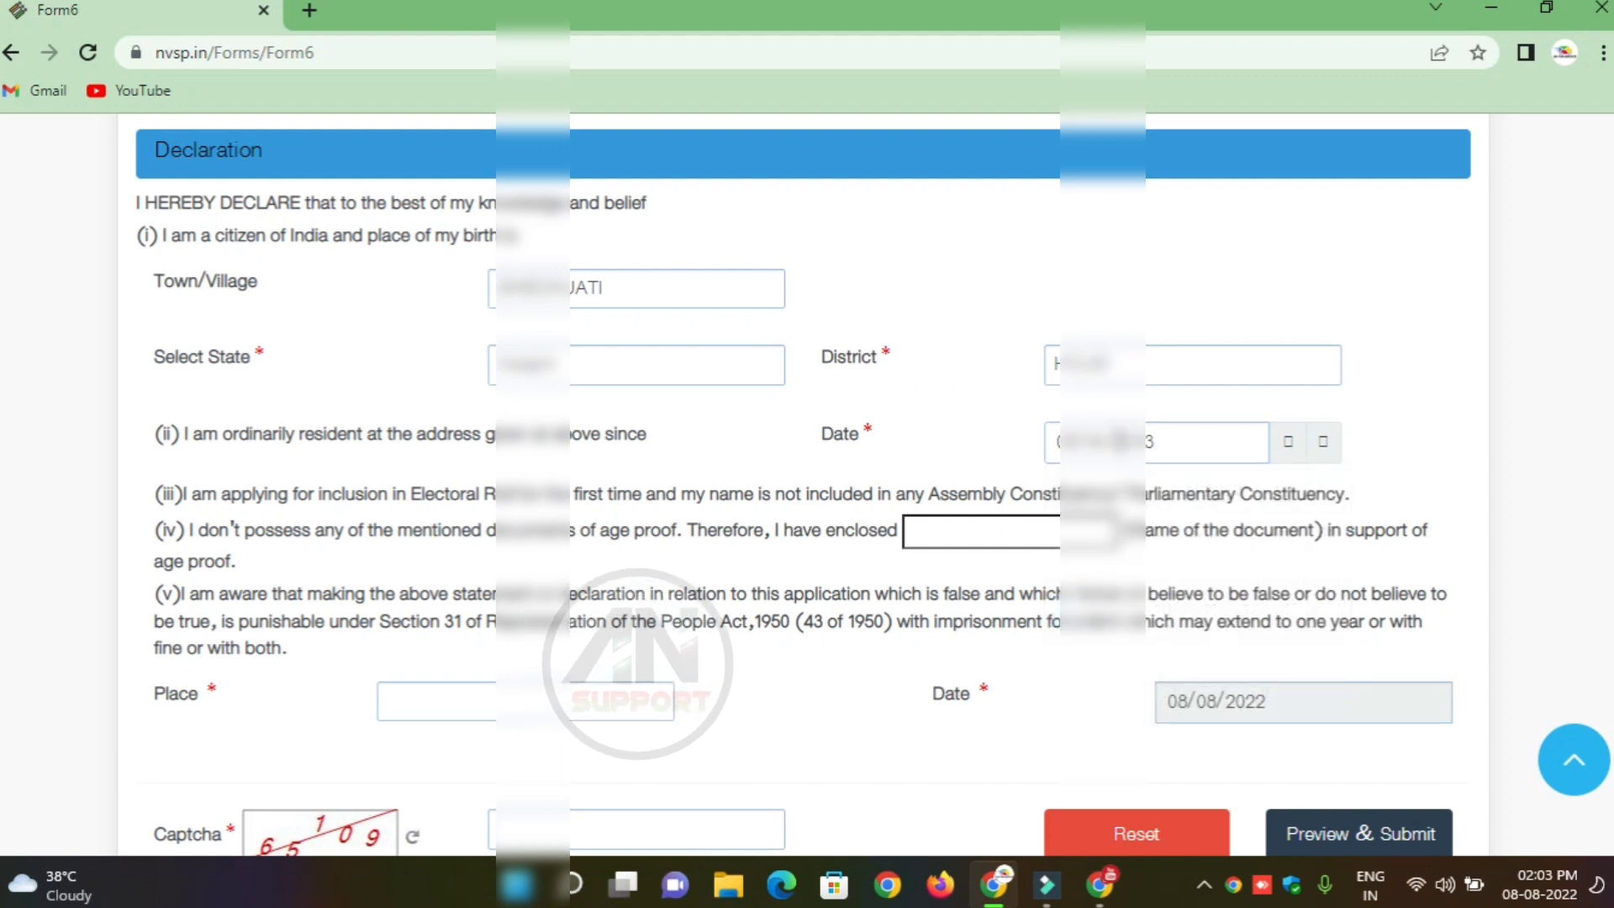
# - Enter BHEDAUATI as the declaration place
pyautogui.scroll(-1, 429, 588)
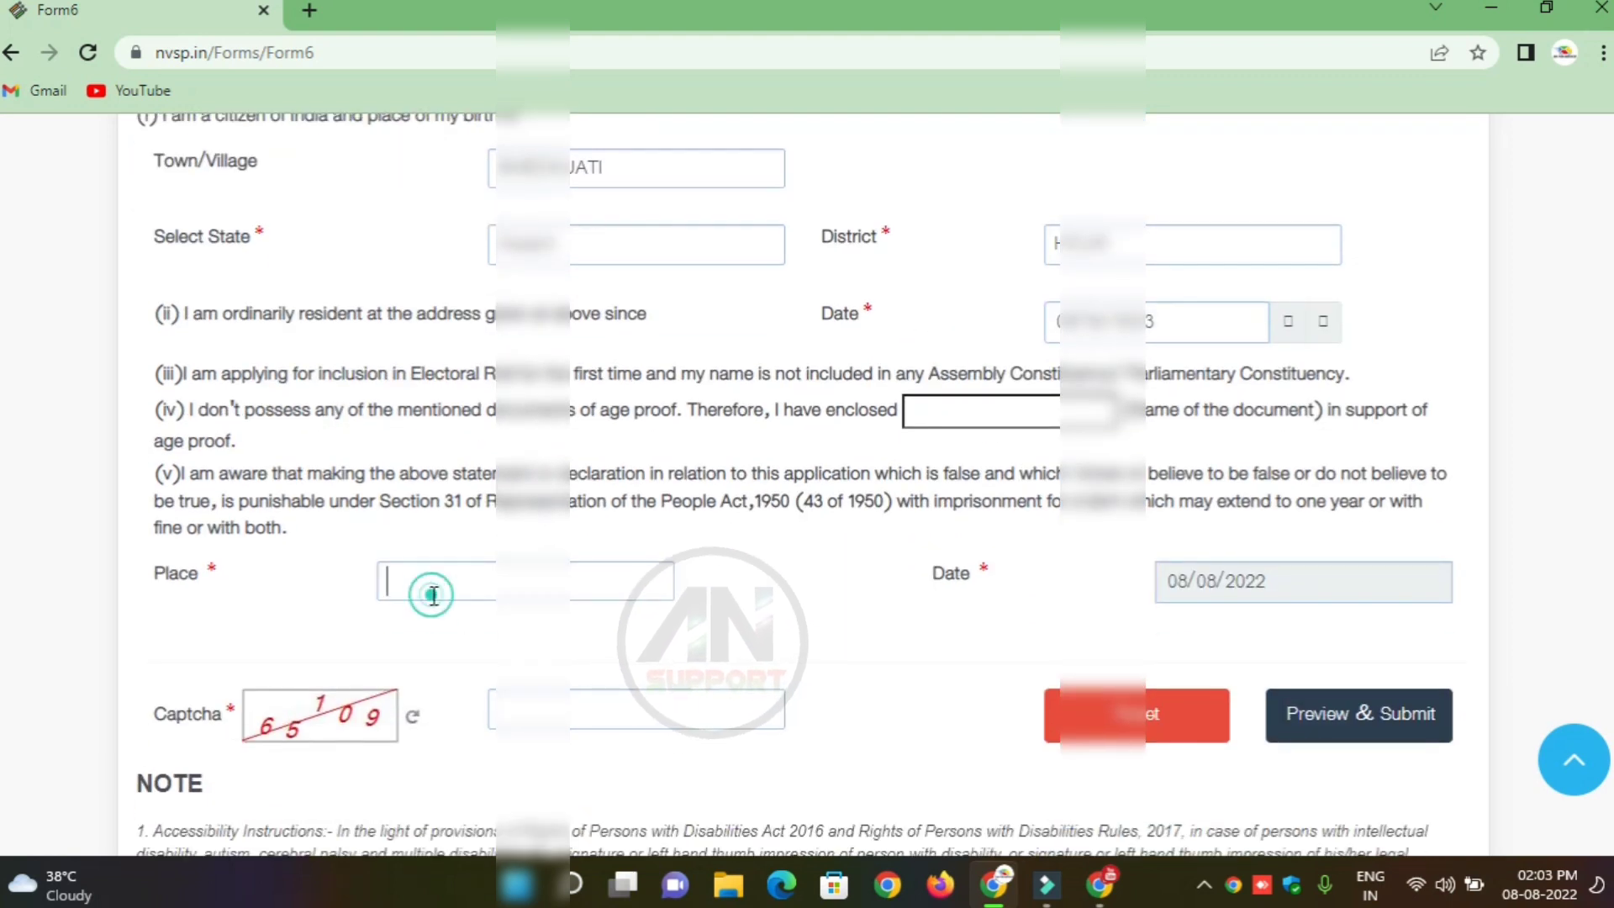
pyautogui.click(434, 595)
pyautogui.write('BHEDAU')
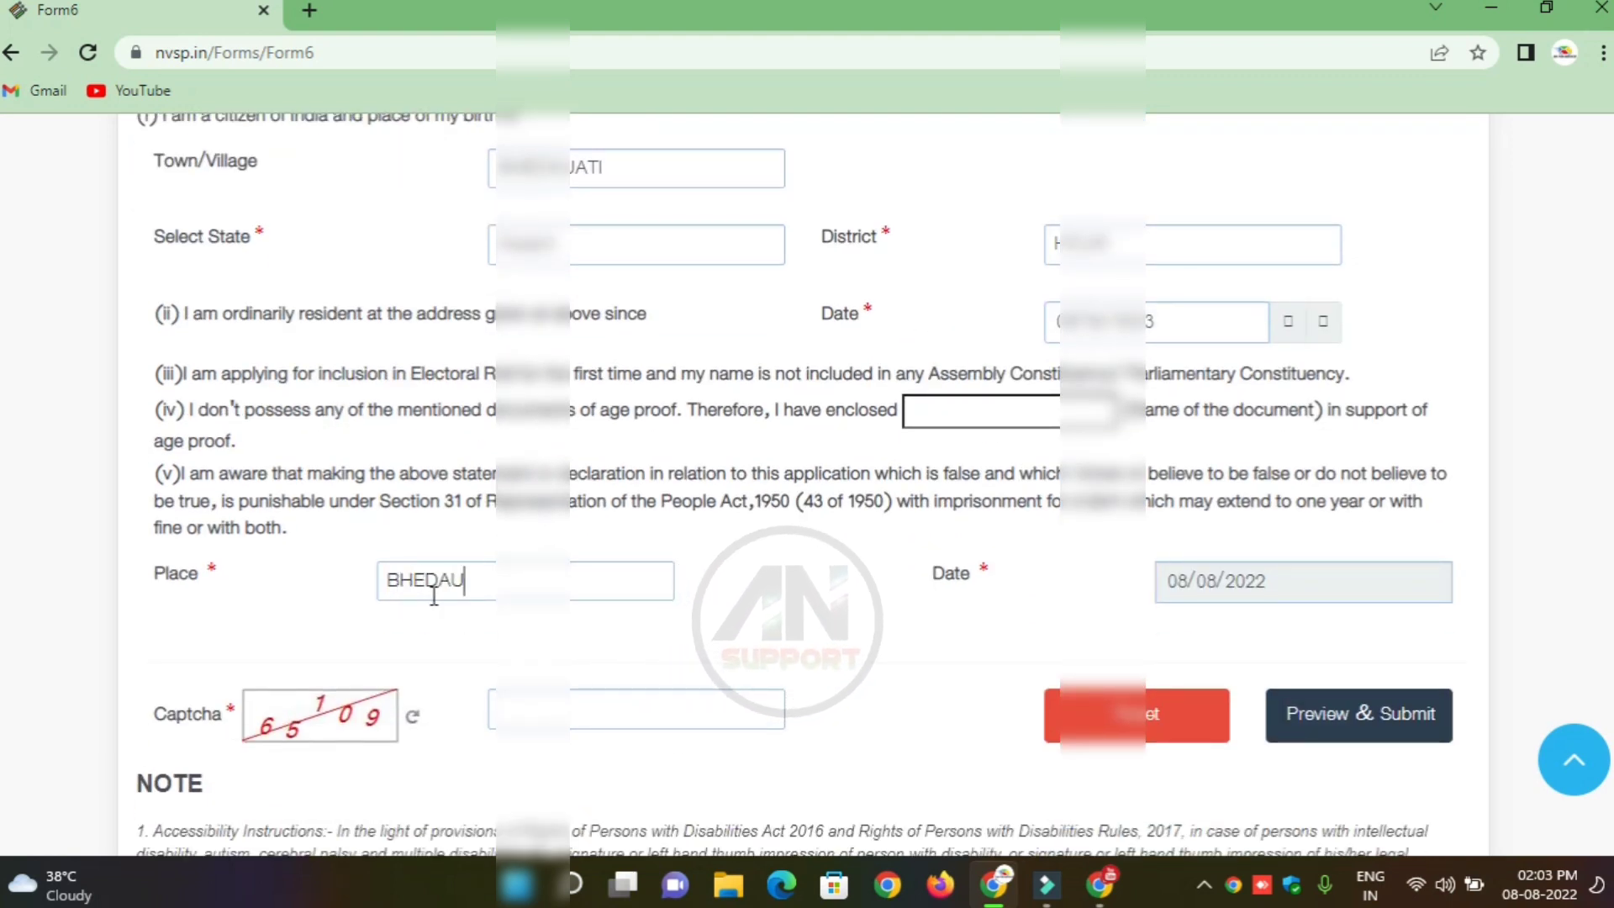
pyautogui.write('ATI')
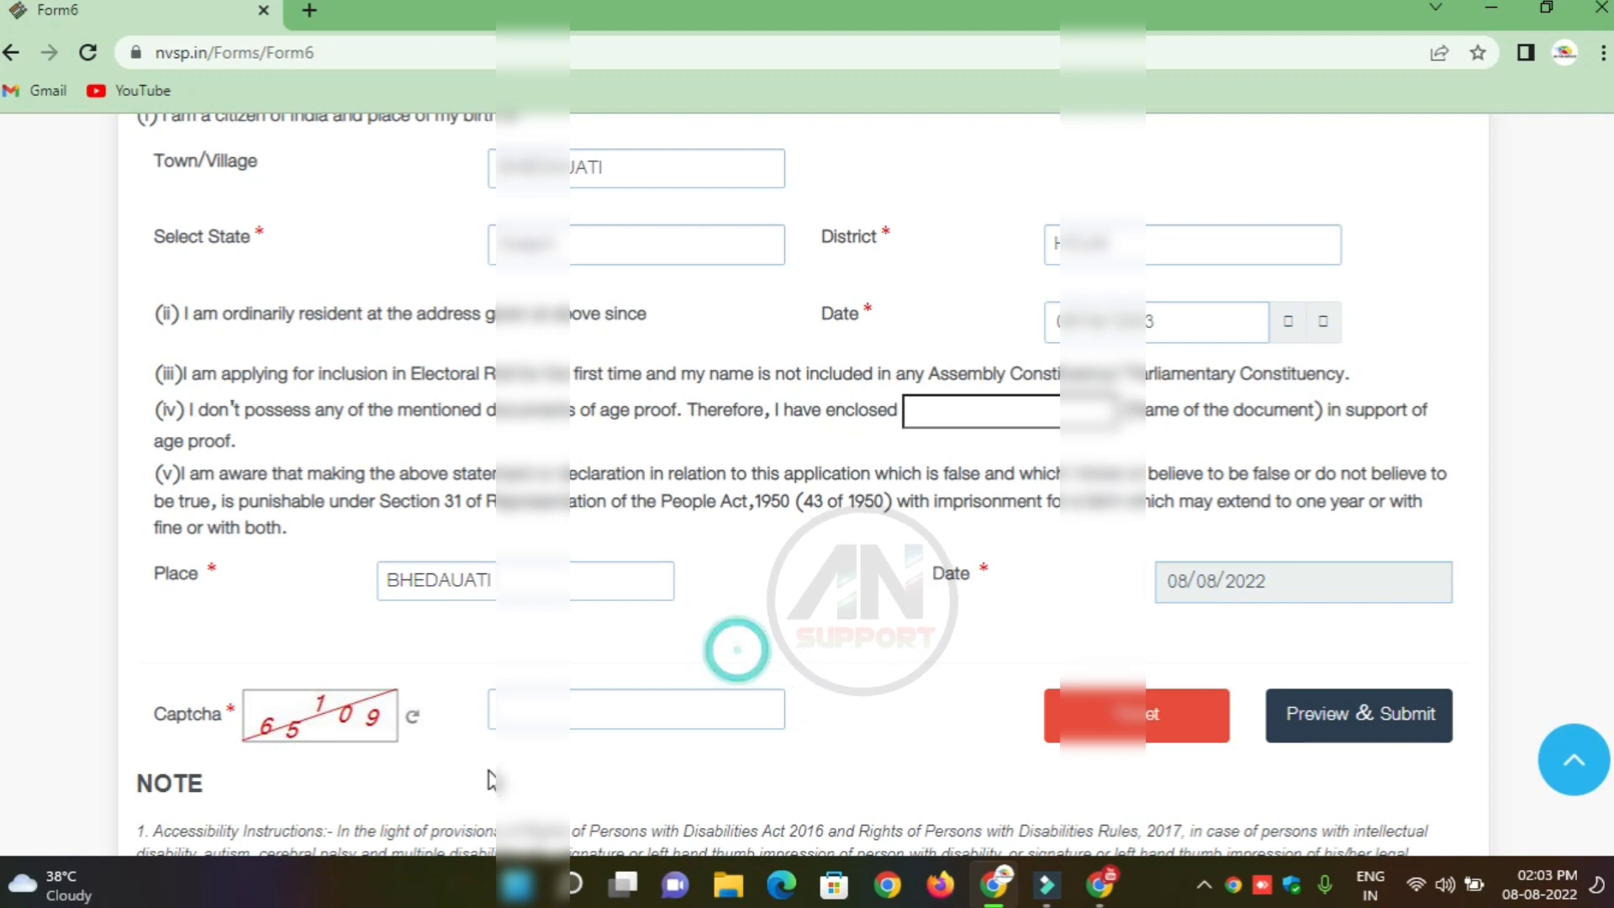
# - Fill in the captcha characters and request the form preview
pyautogui.click(551, 708)
pyautogui.write('651')
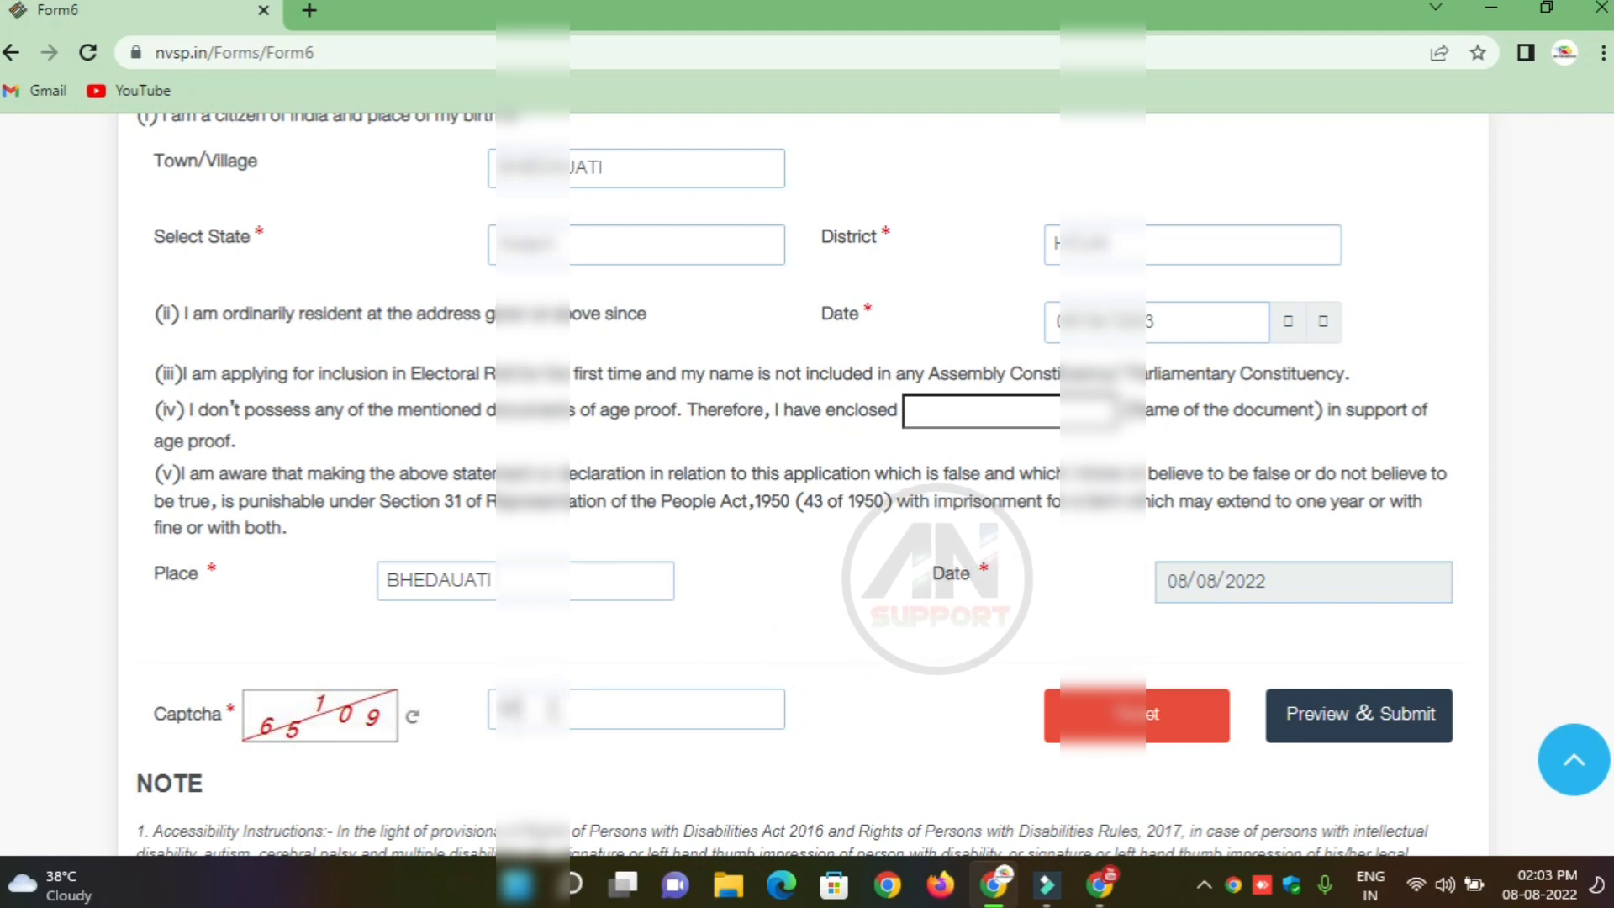
pyautogui.write('09')
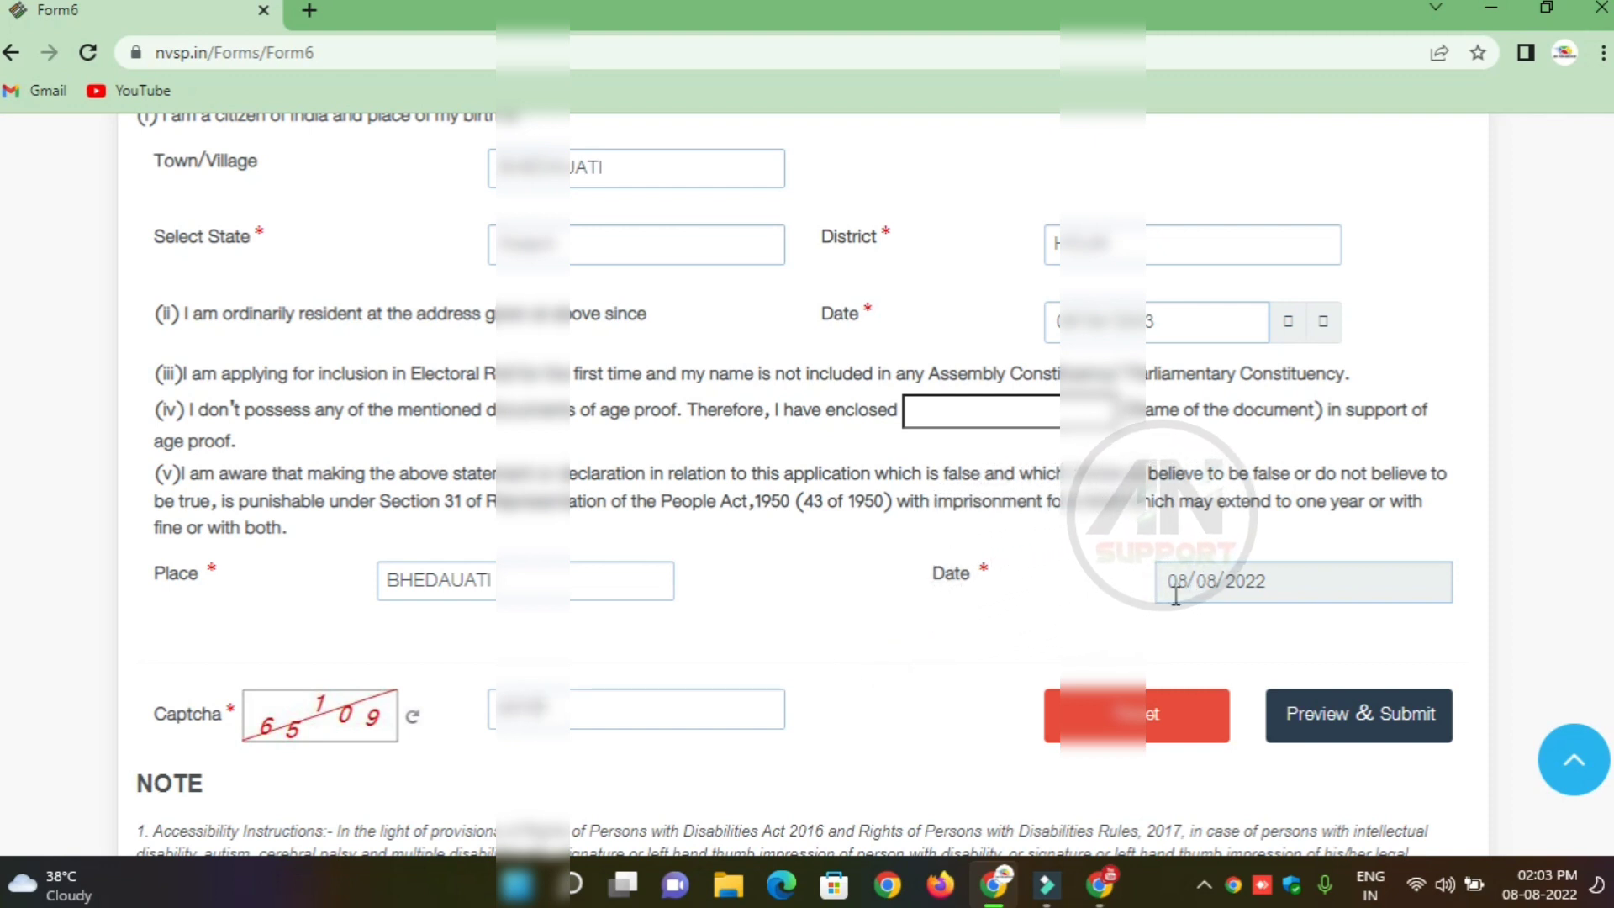
pyautogui.click(1349, 715)
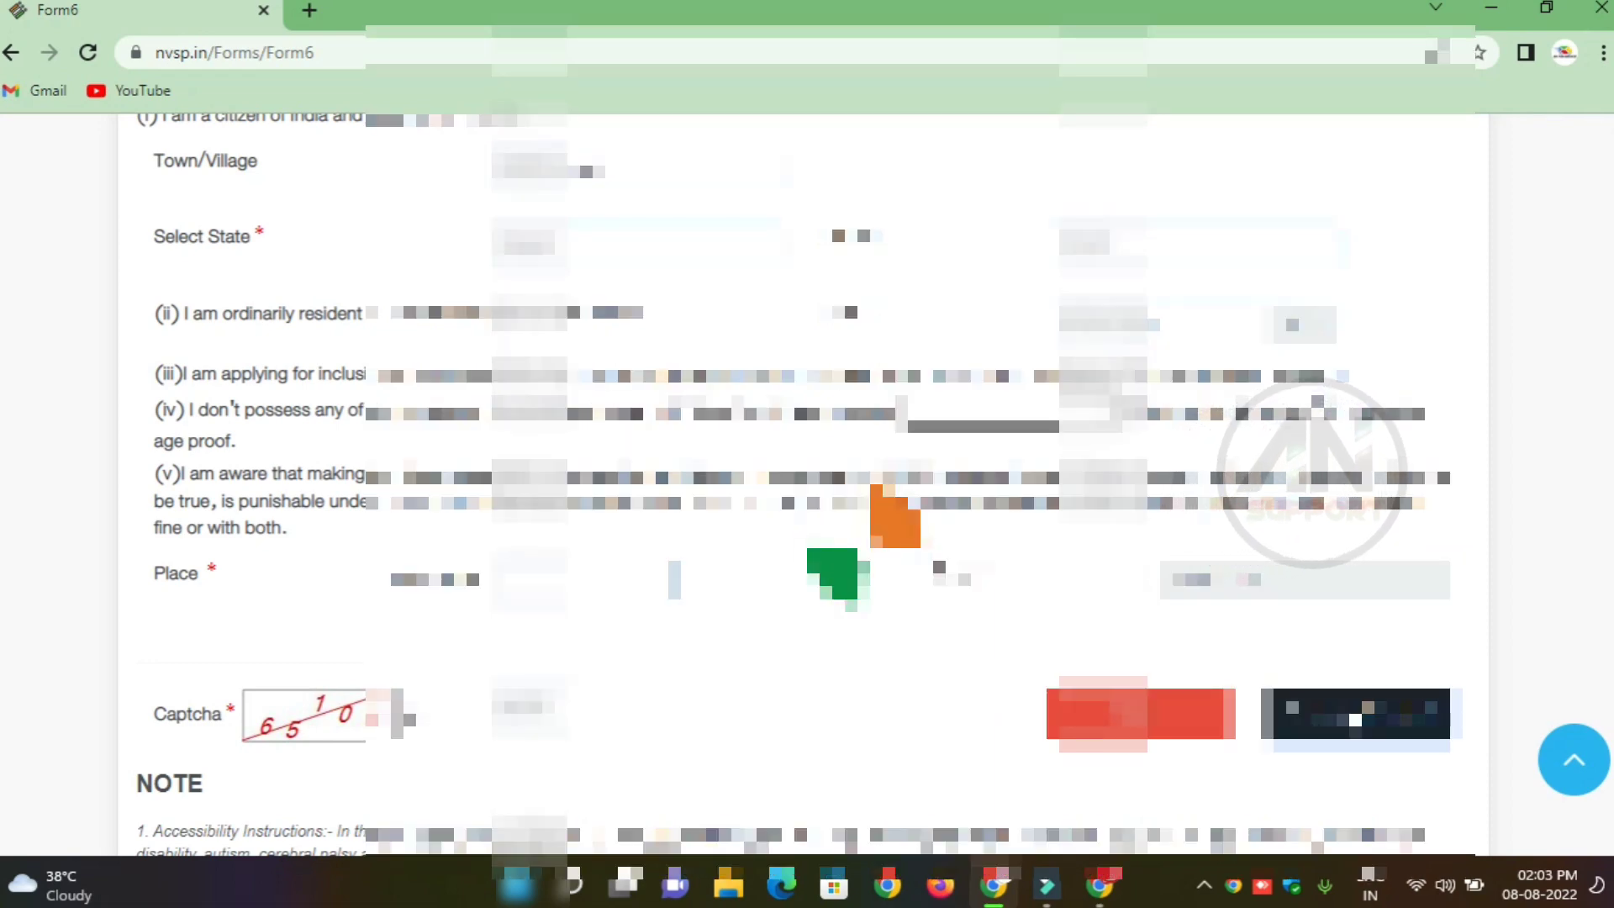
# - Review the previewed Form 6 details and submit the application
pyautogui.scroll(6, 807, 484)
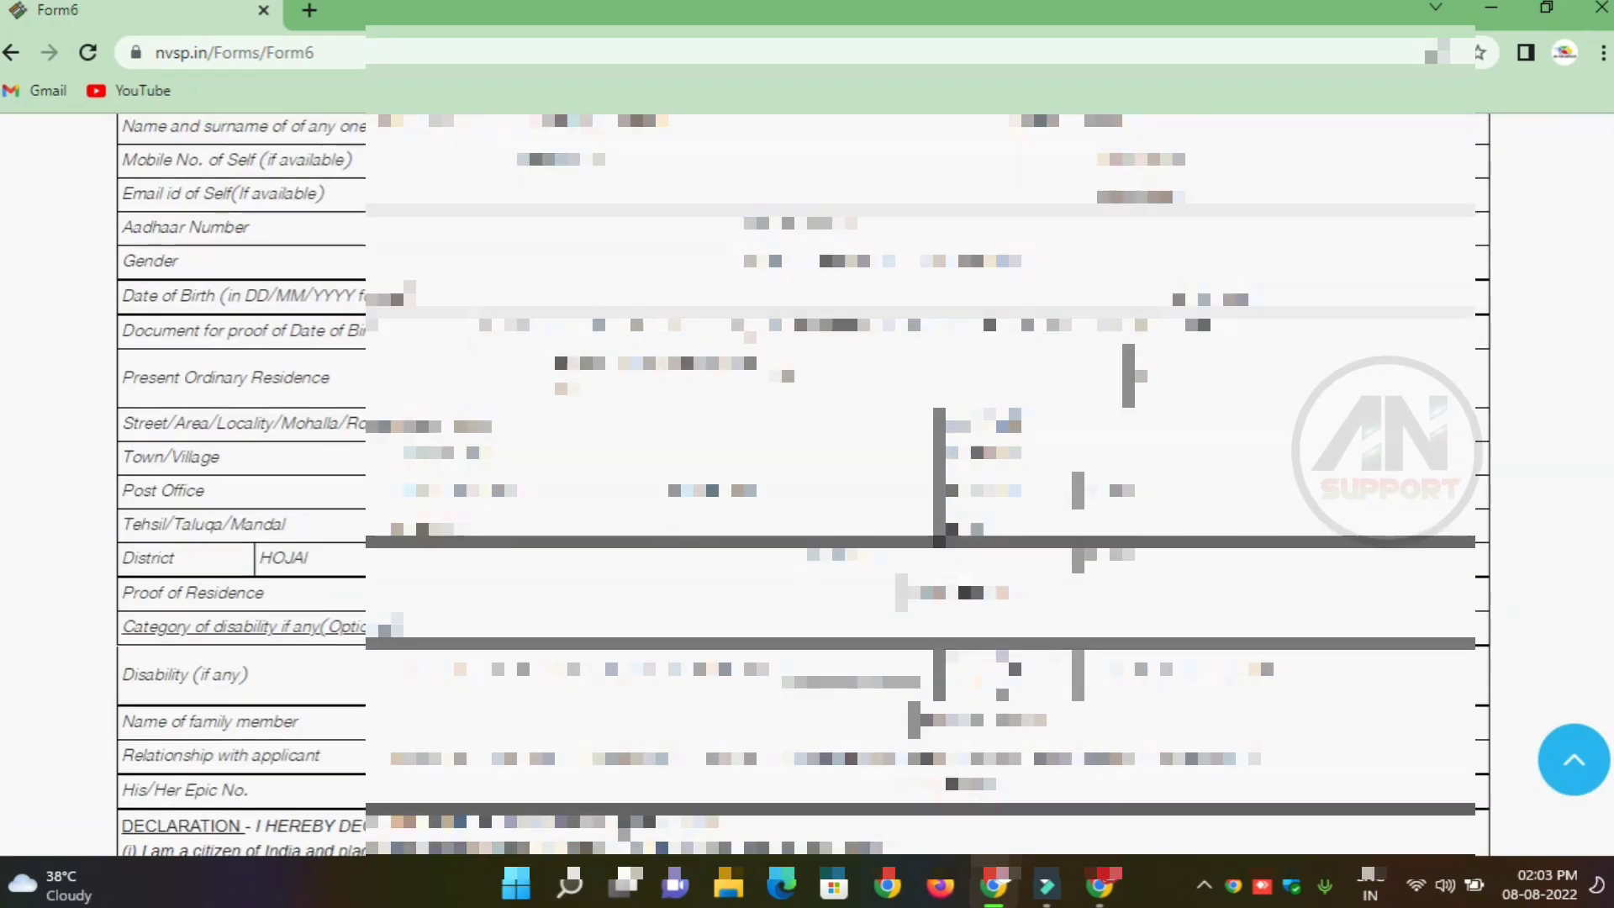
pyautogui.scroll(4, 807, 484)
pyautogui.scroll(3, 807, 484)
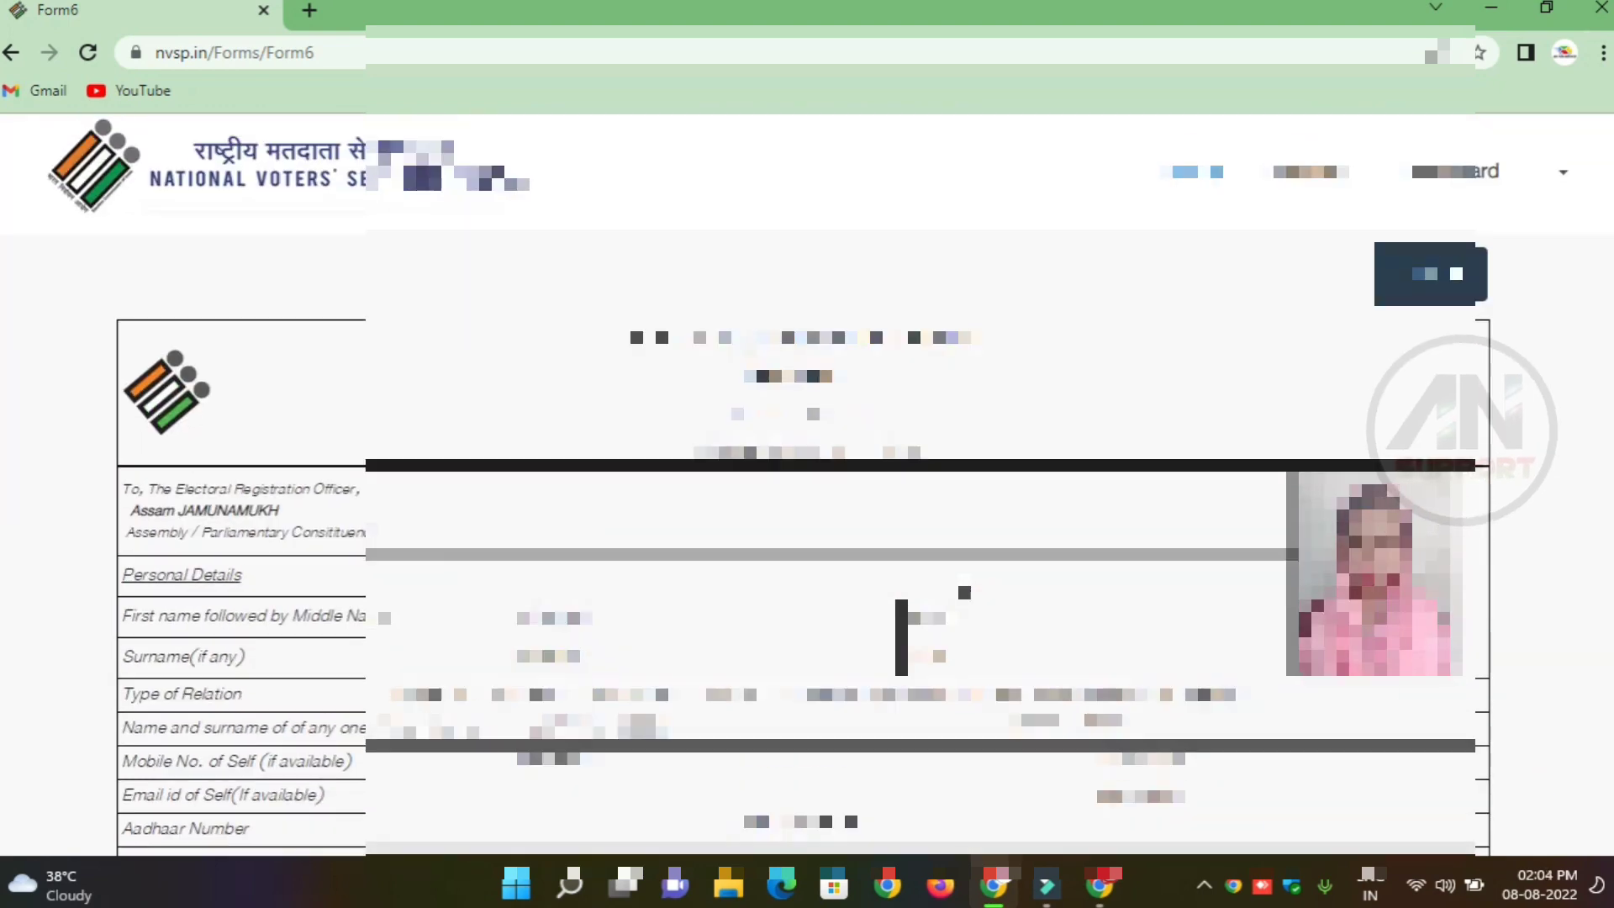
pyautogui.scroll(-7, 807, 484)
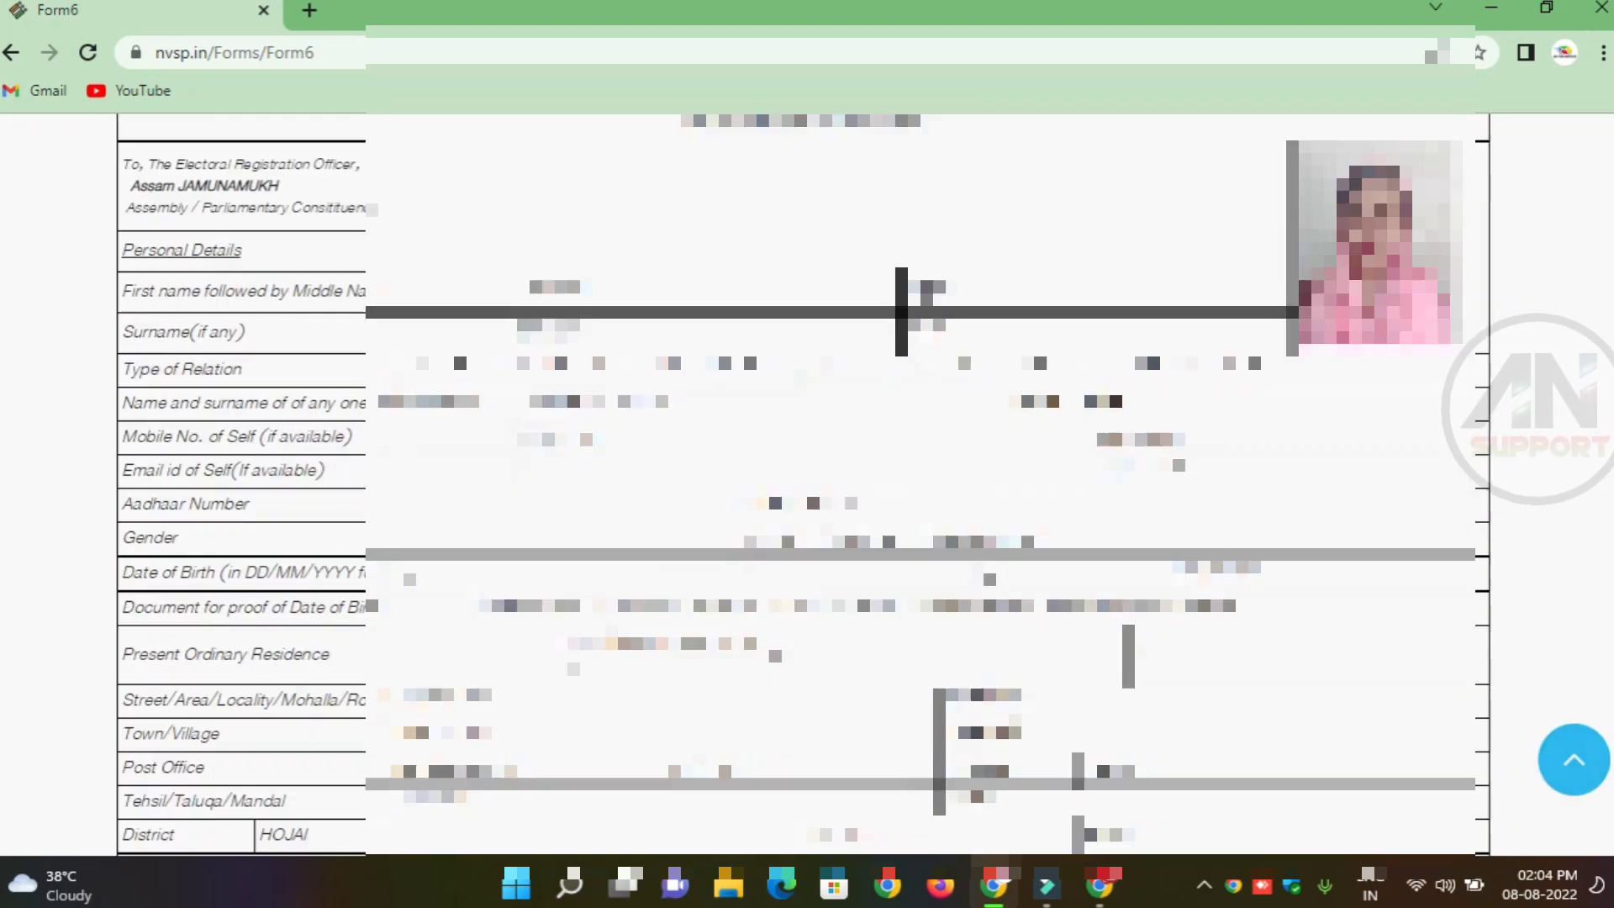
pyautogui.scroll(-6, 807, 484)
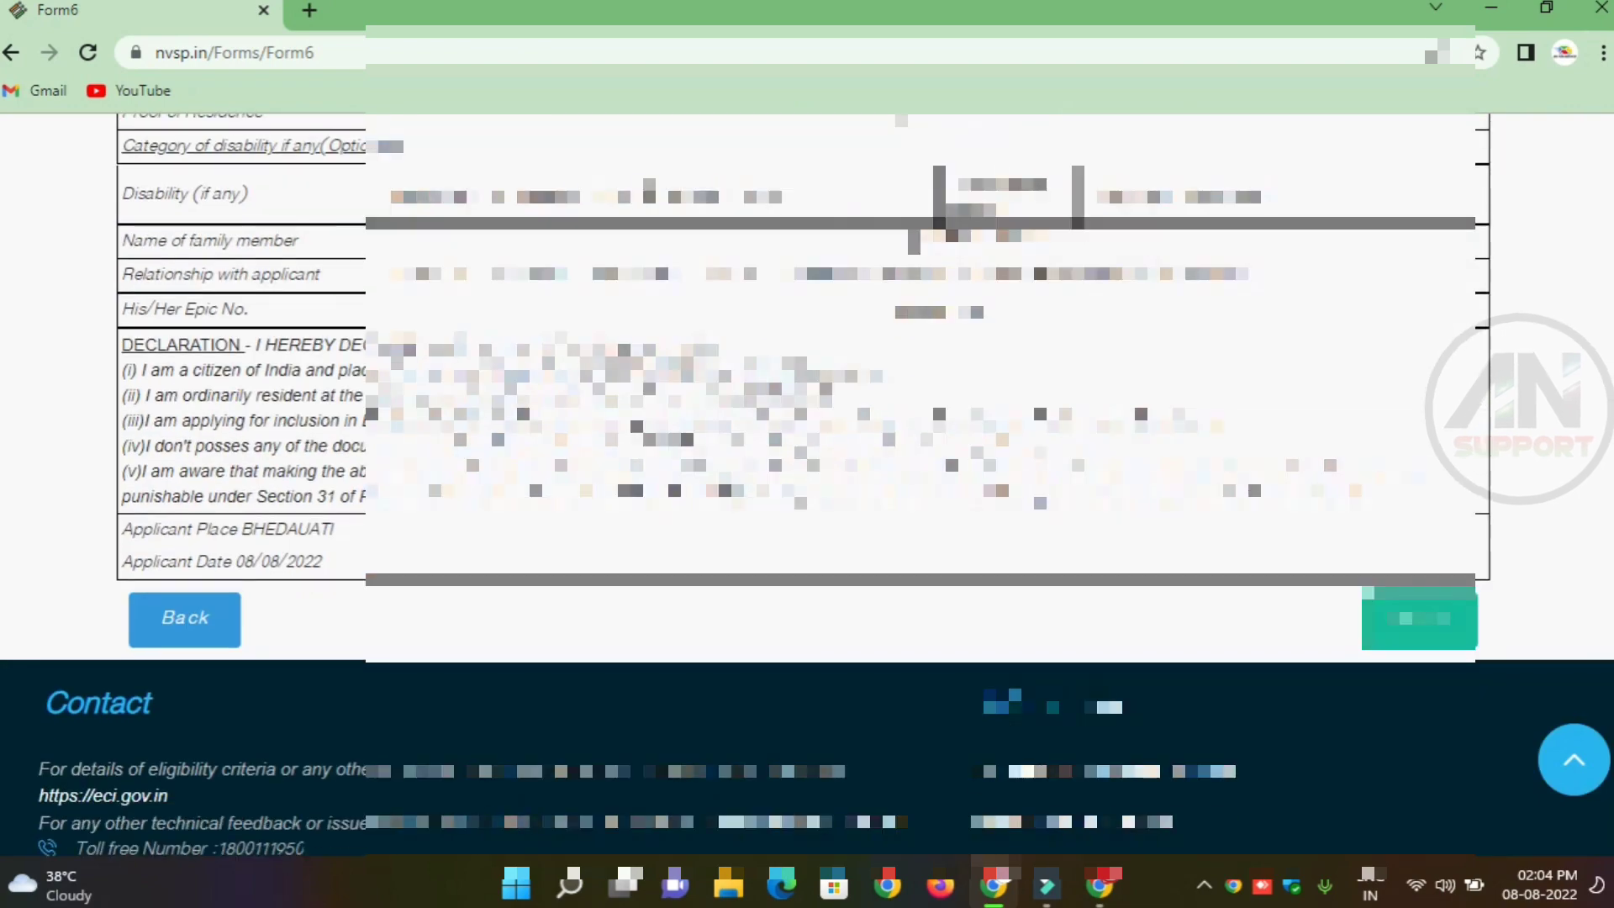
pyautogui.scroll(12, 807, 484)
pyautogui.scroll(2, 1513, 303)
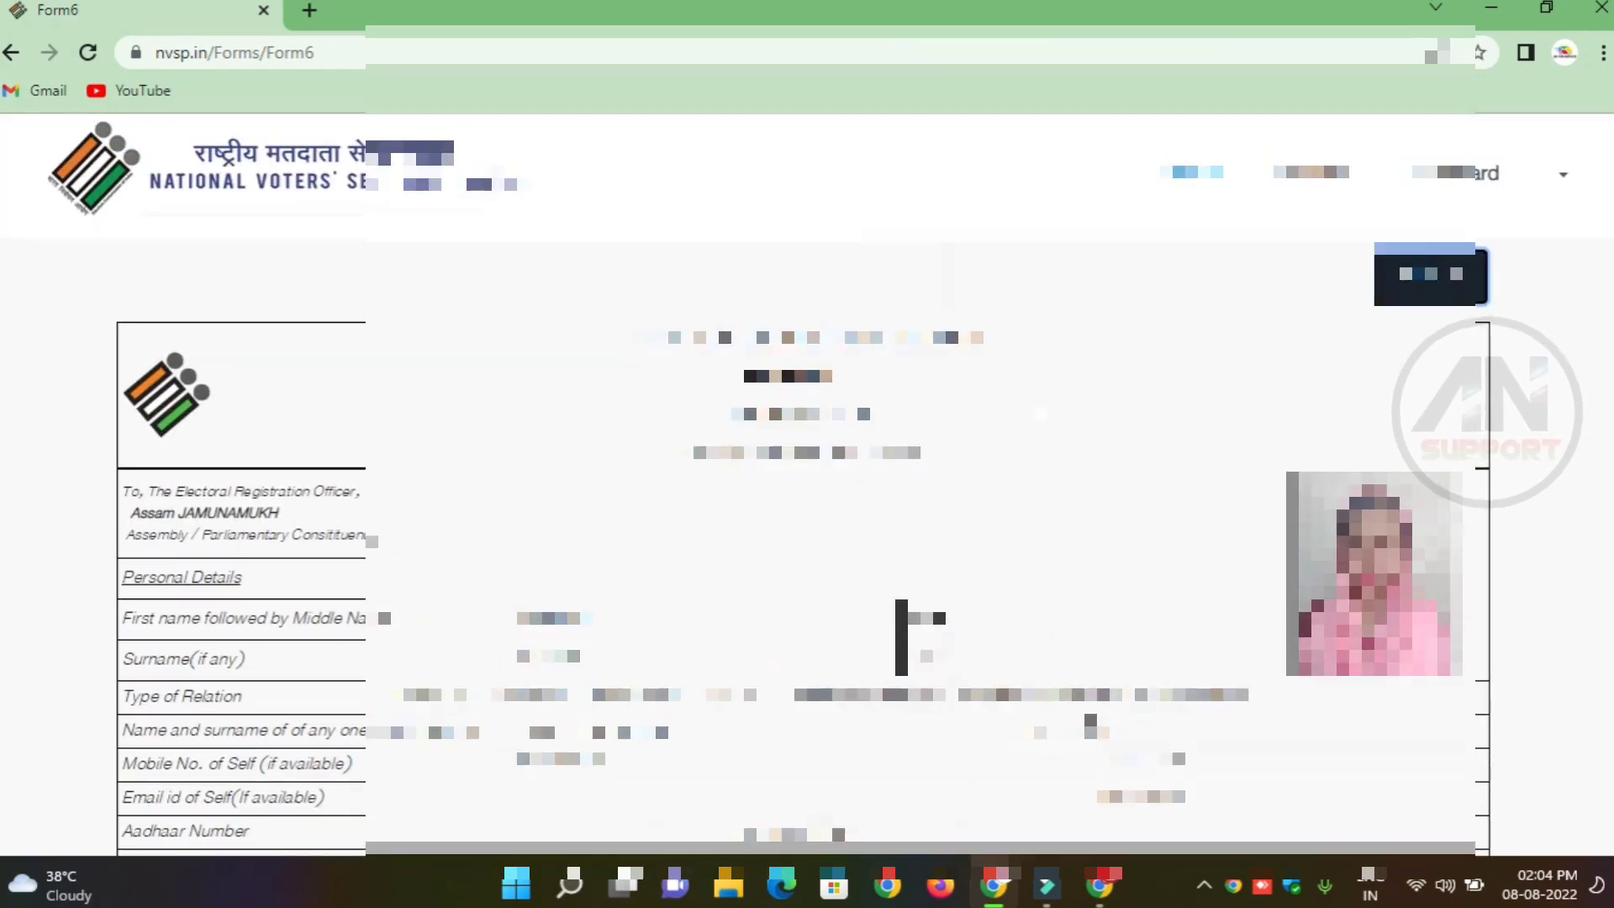
pyautogui.scroll(-12, 1513, 303)
pyautogui.scroll(3, 806, 484)
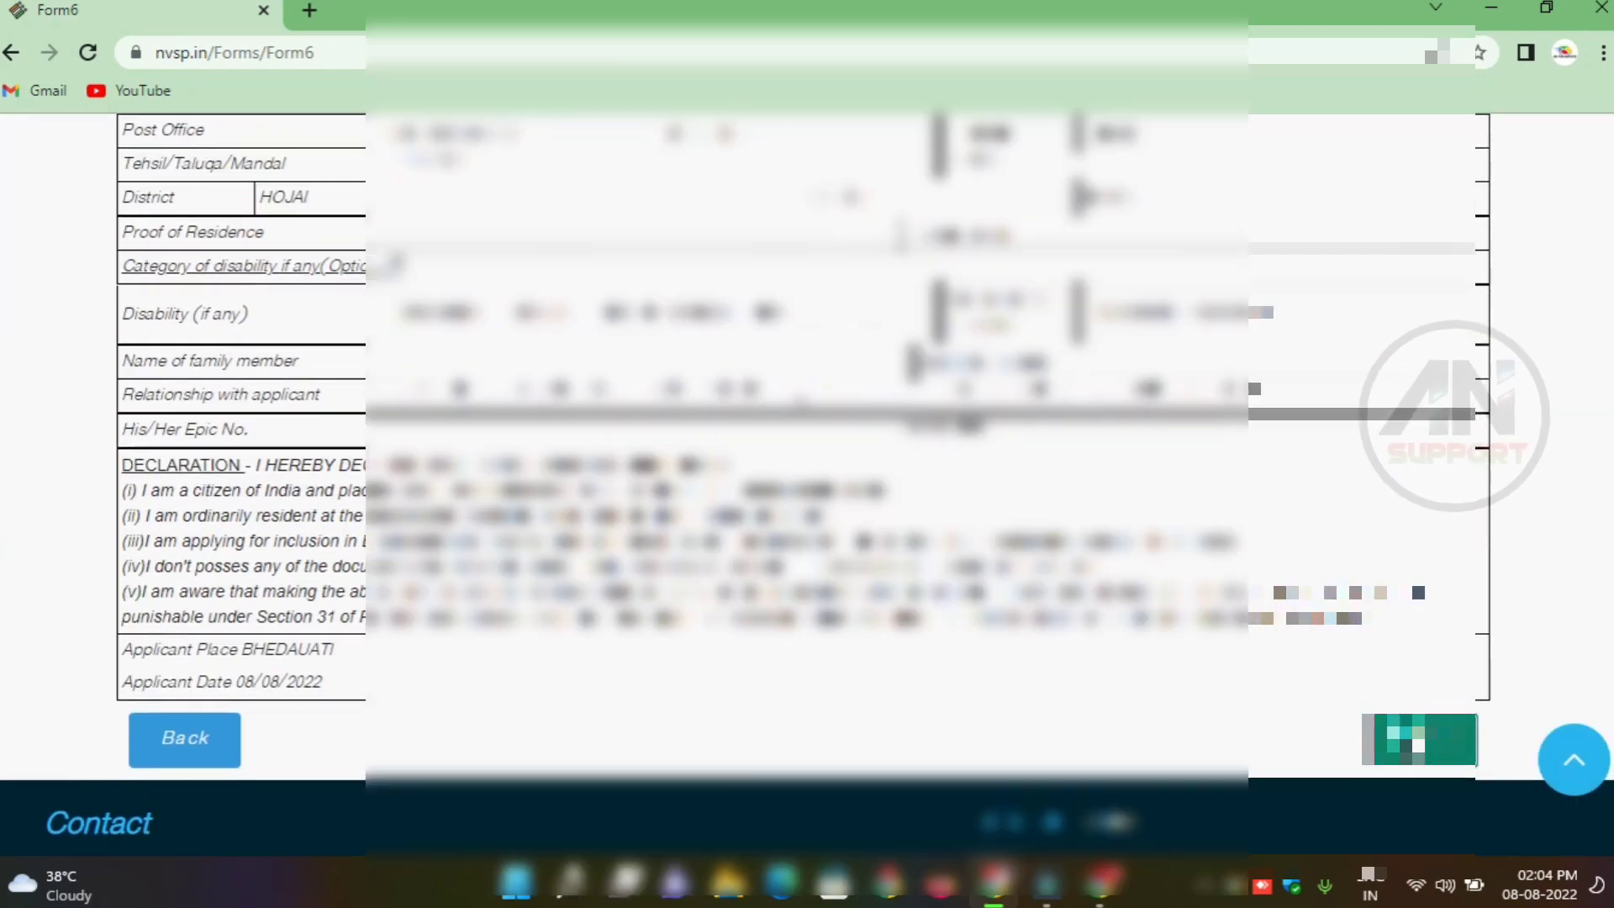
pyautogui.click(1412, 740)
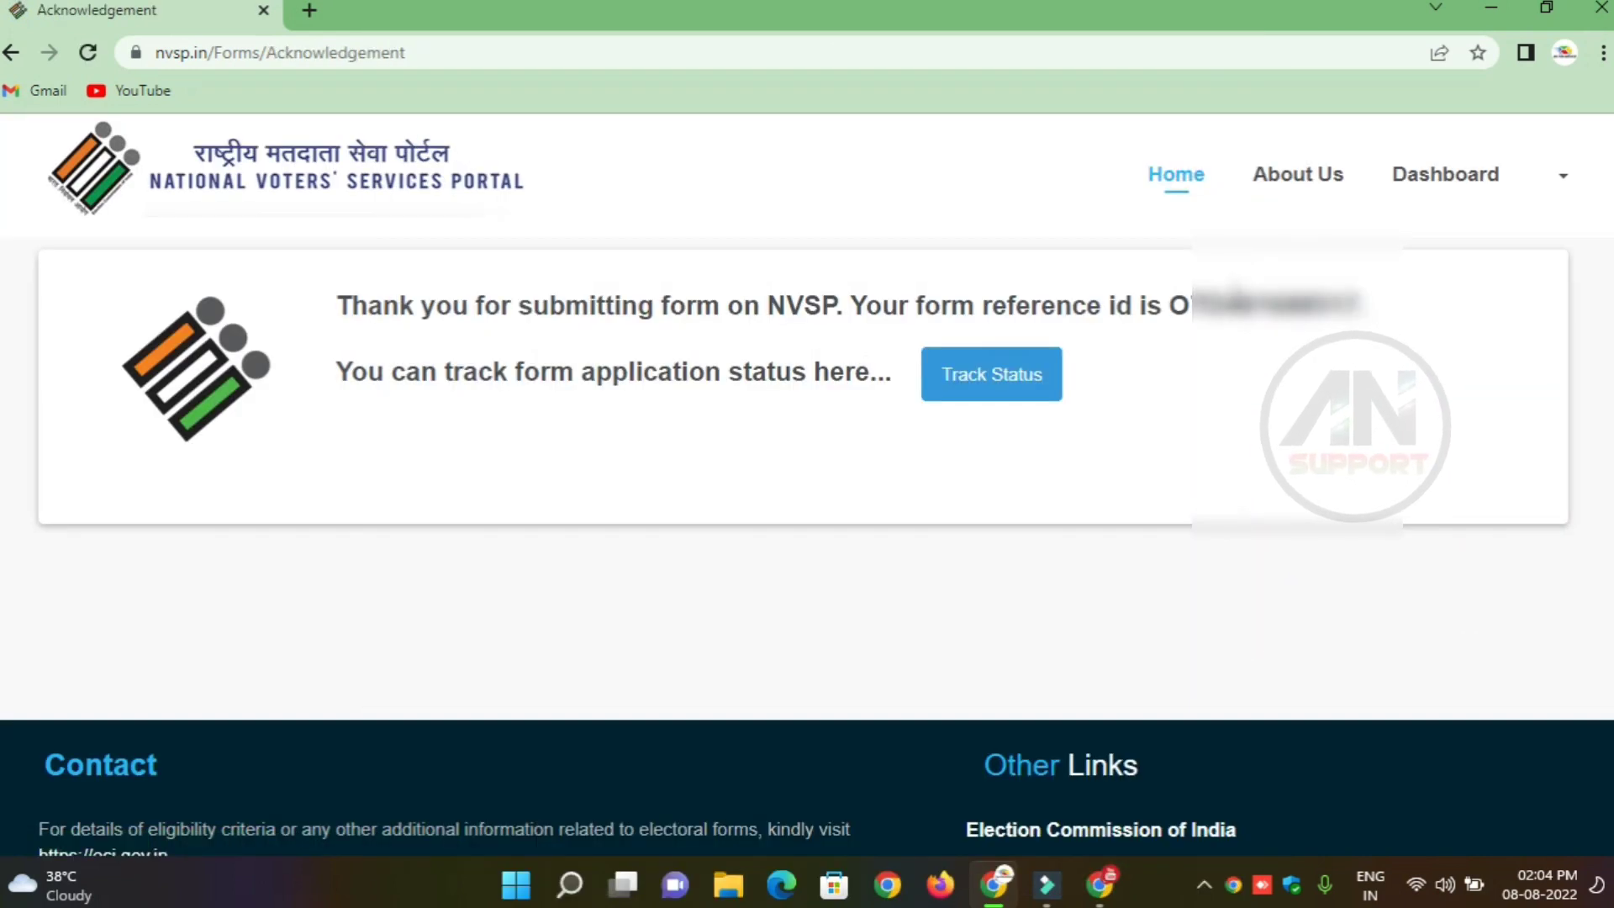
# - Copy the form reference id from the acknowledgement and go to Track Status
pyautogui.doubleClick(1232, 292)
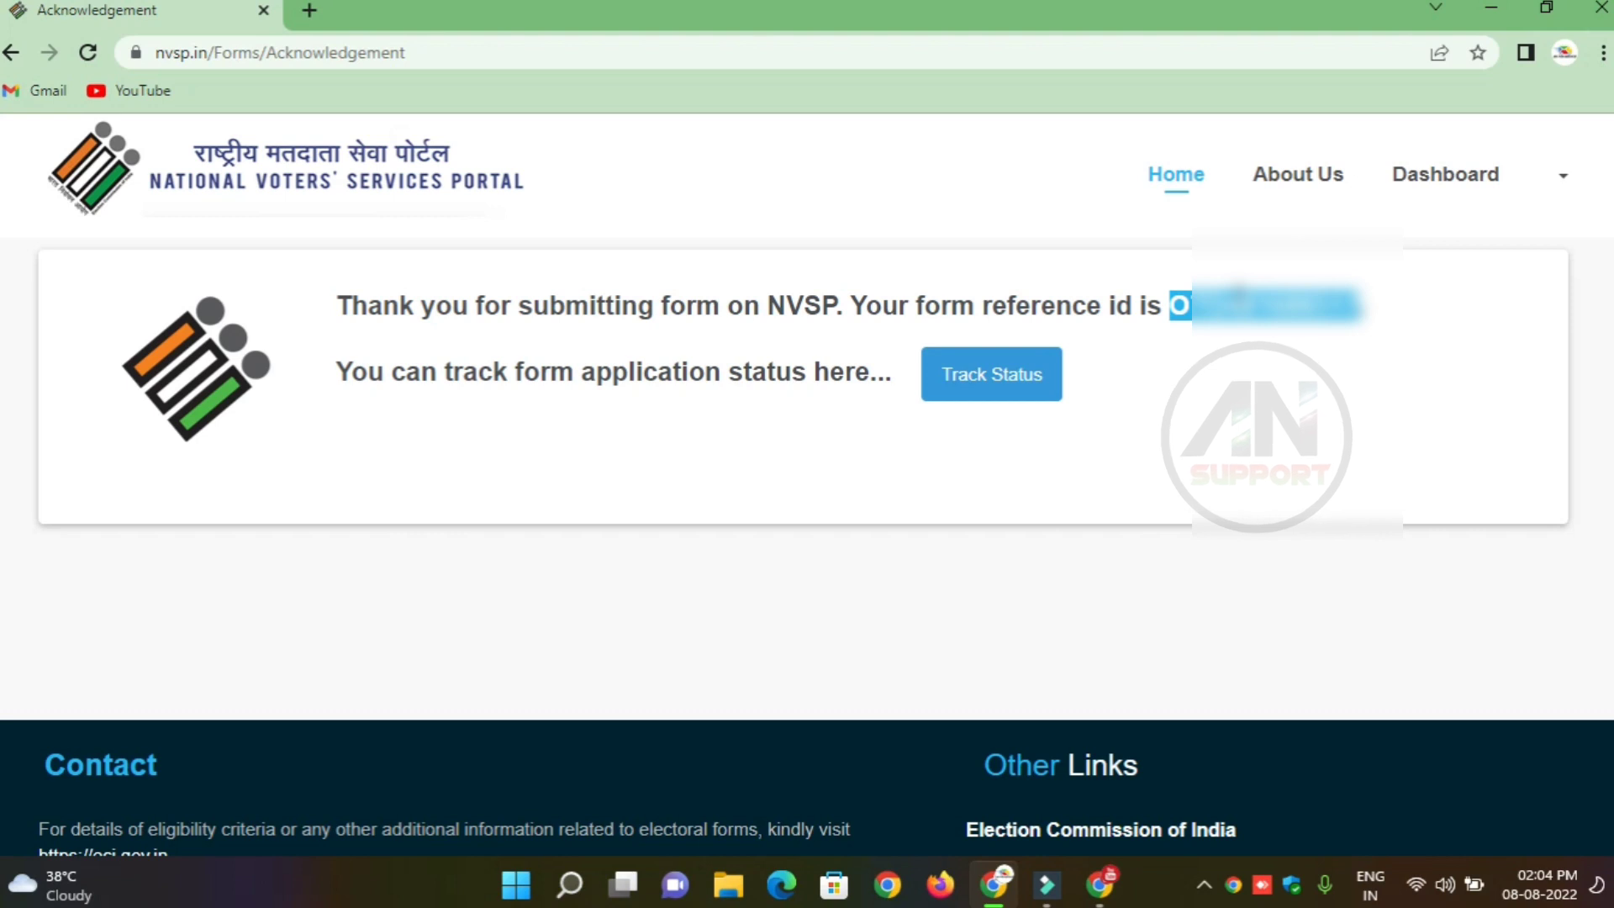
pyautogui.click(973, 391)
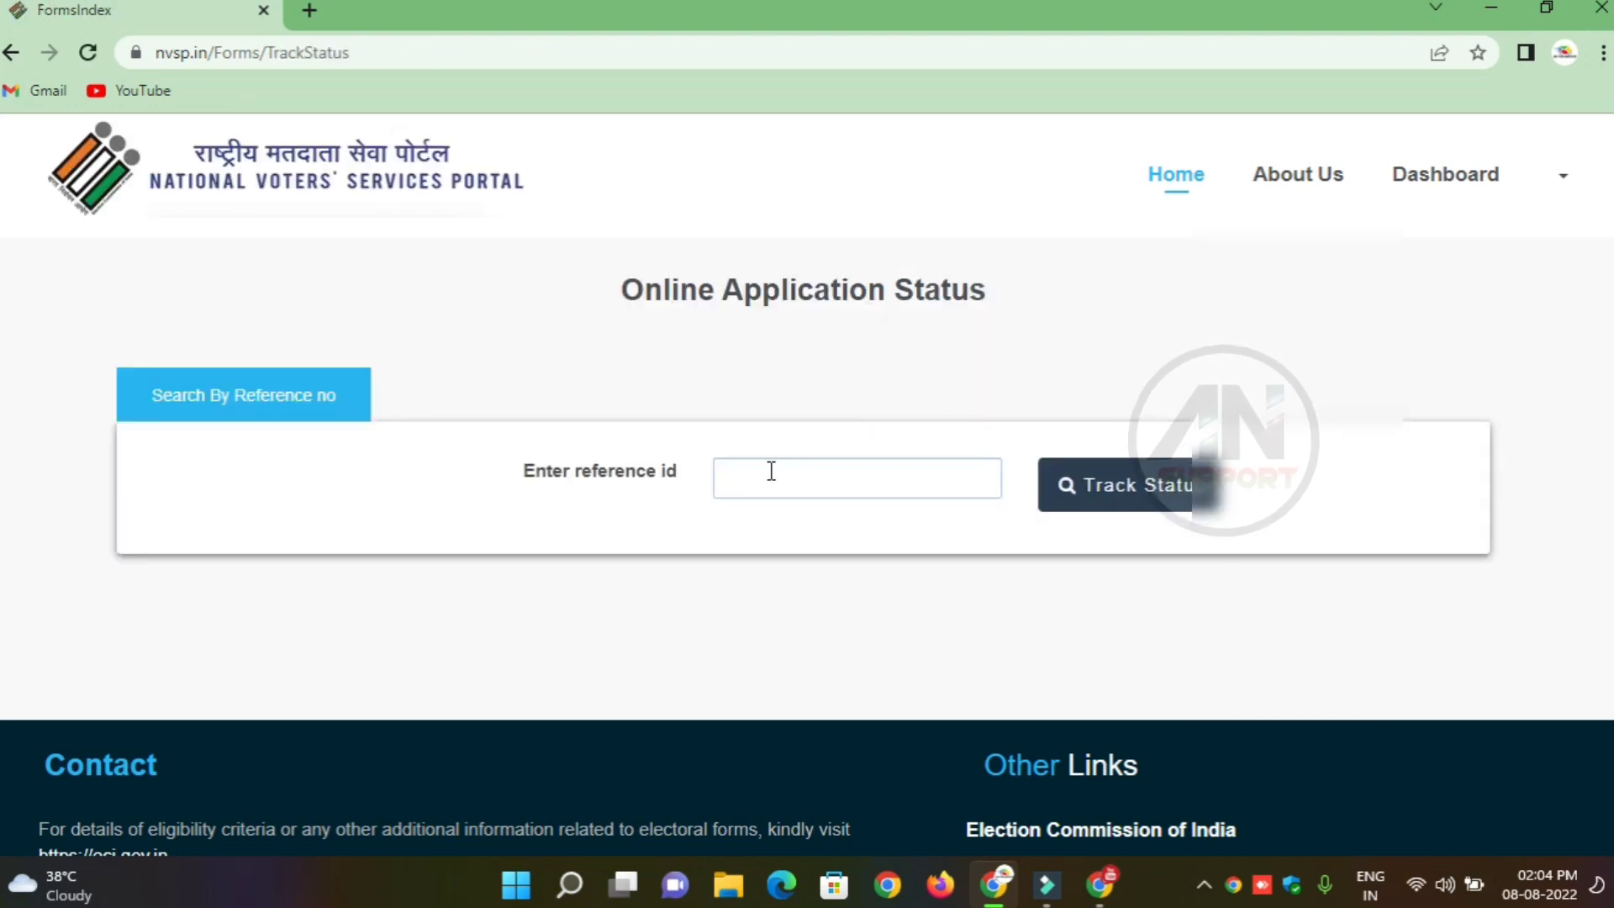
# - Paste the copied reference id, track it, and review the Submitted status dated 08/08/2022
pyautogui.click(769, 473)
pyautogui.hotkey('ctrl', 'v')
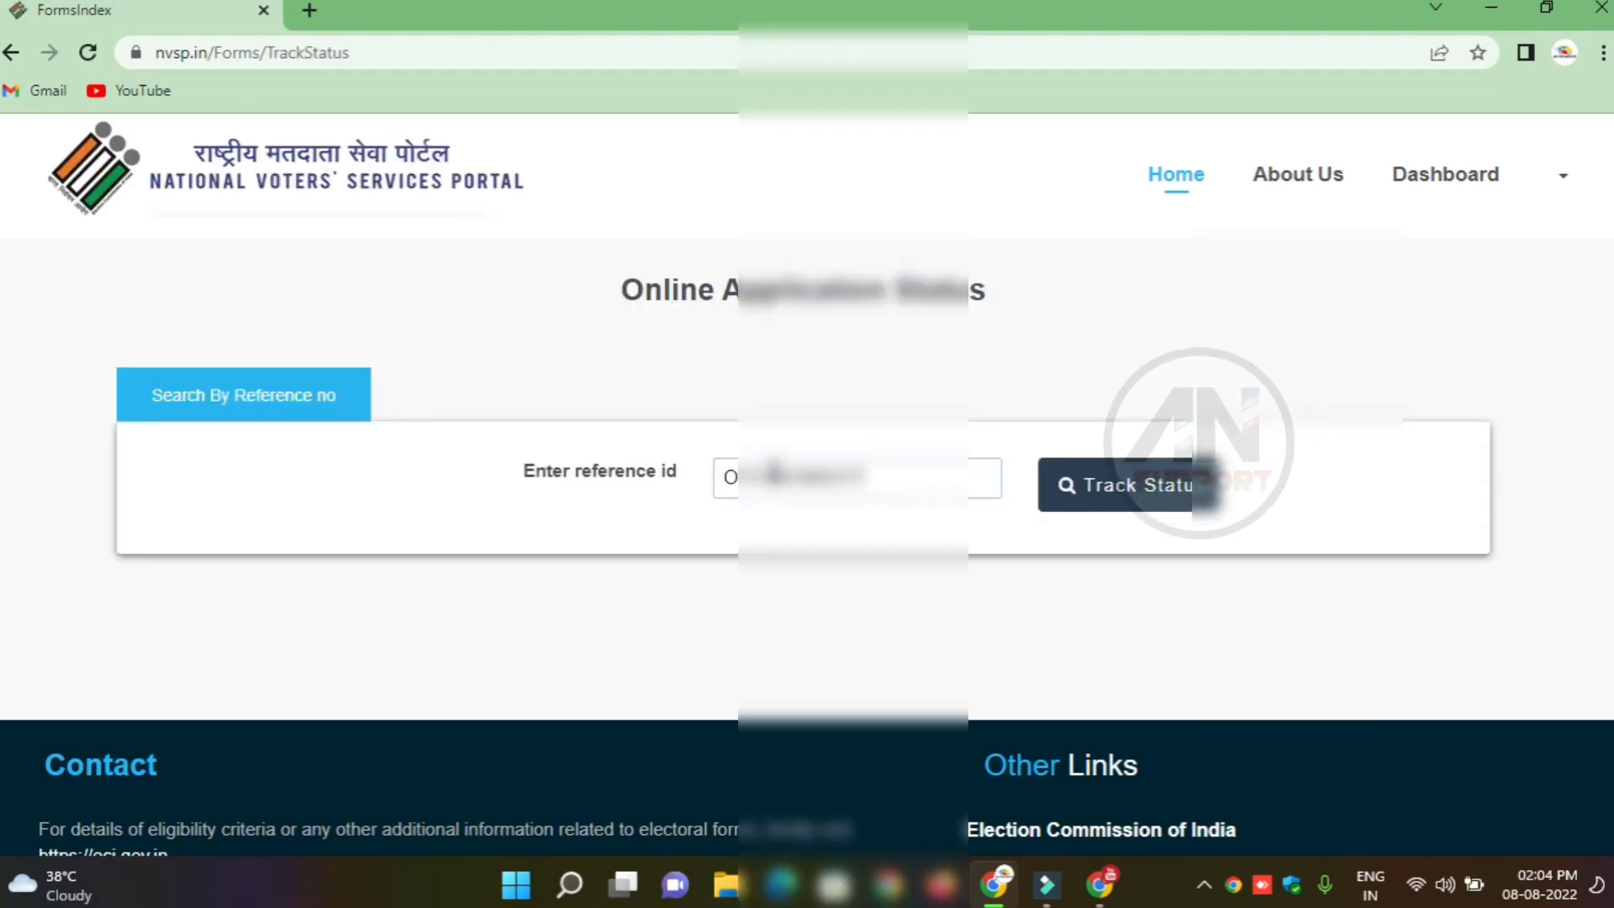
pyautogui.click(1064, 486)
pyautogui.scroll(-3, 1066, 475)
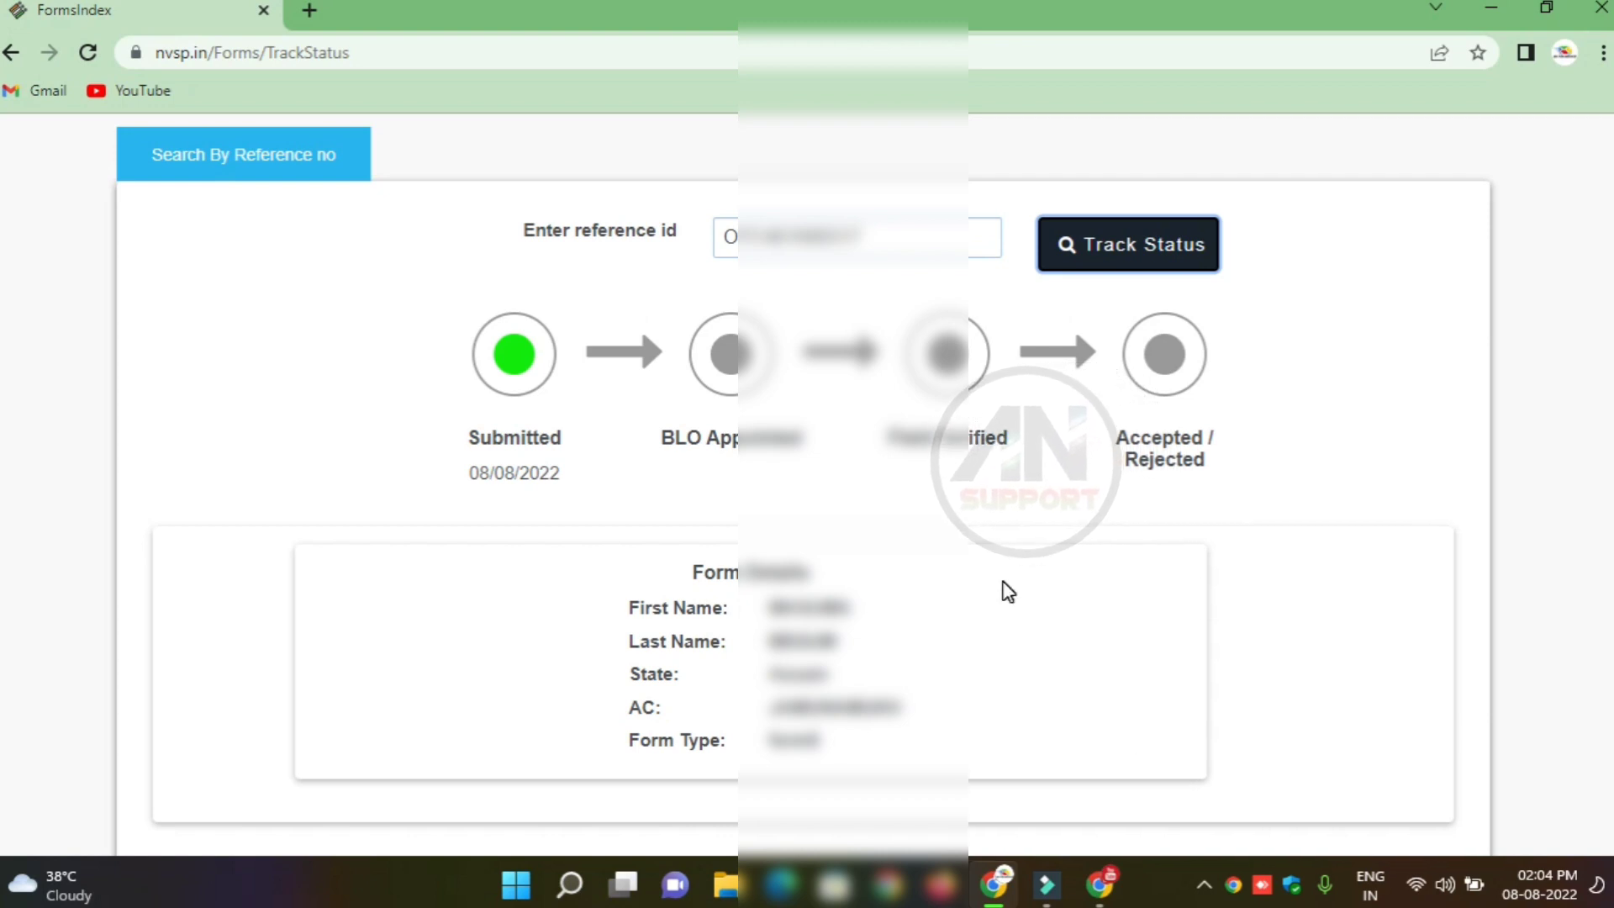
pyautogui.scroll(-2, 1008, 593)
pyautogui.scroll(4, 1008, 593)
pyautogui.scroll(-1, 1008, 593)
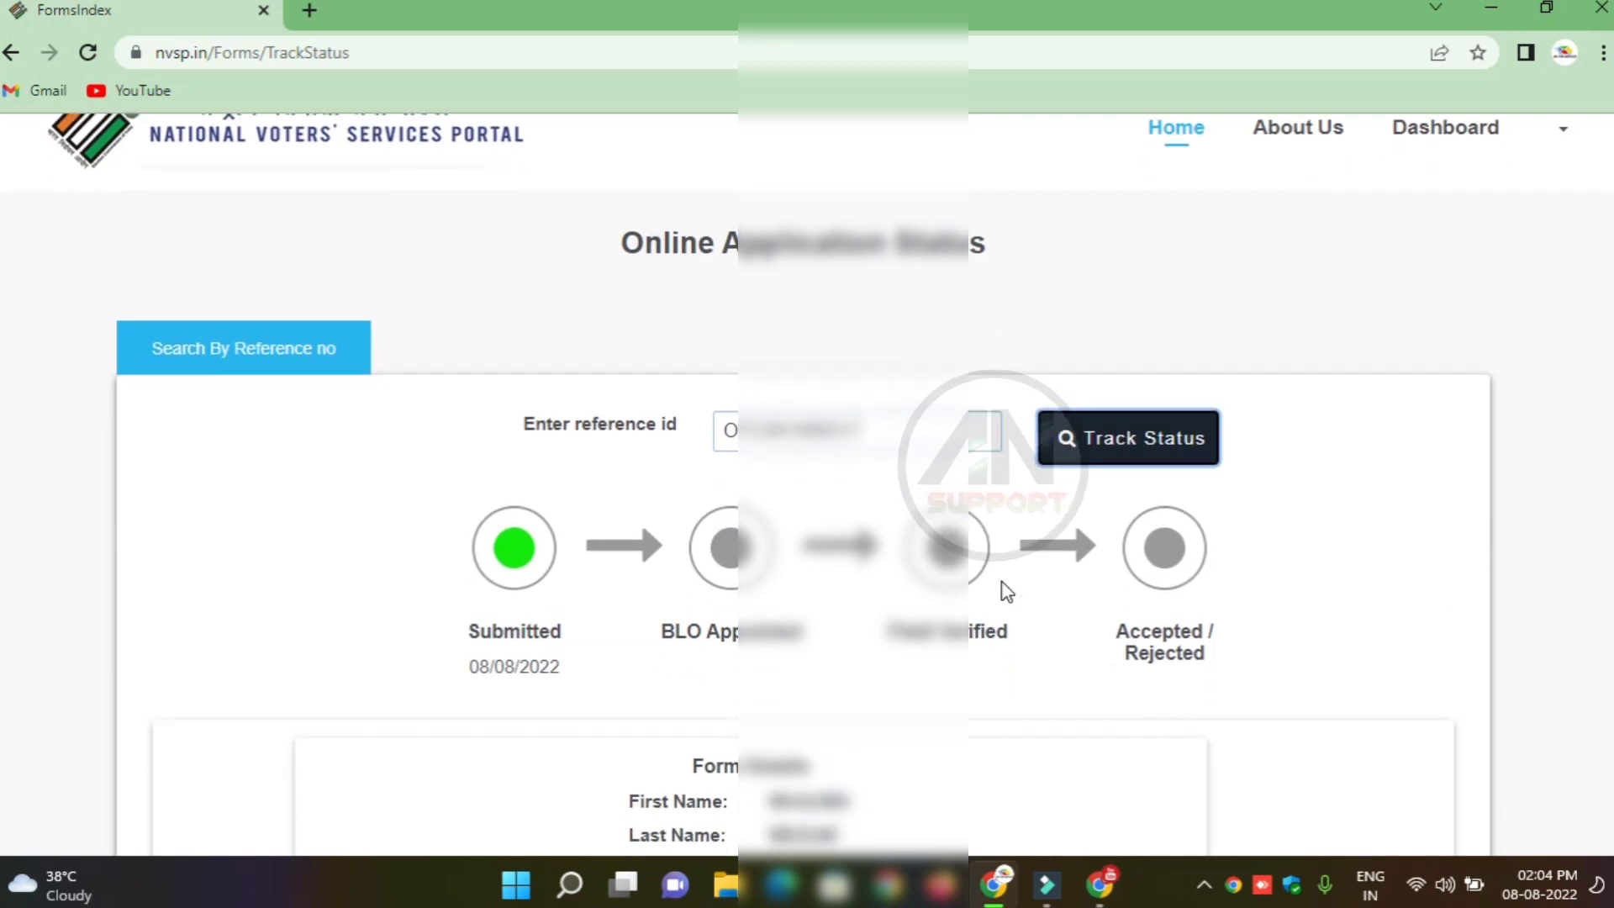
pyautogui.scroll(-2, 1008, 593)
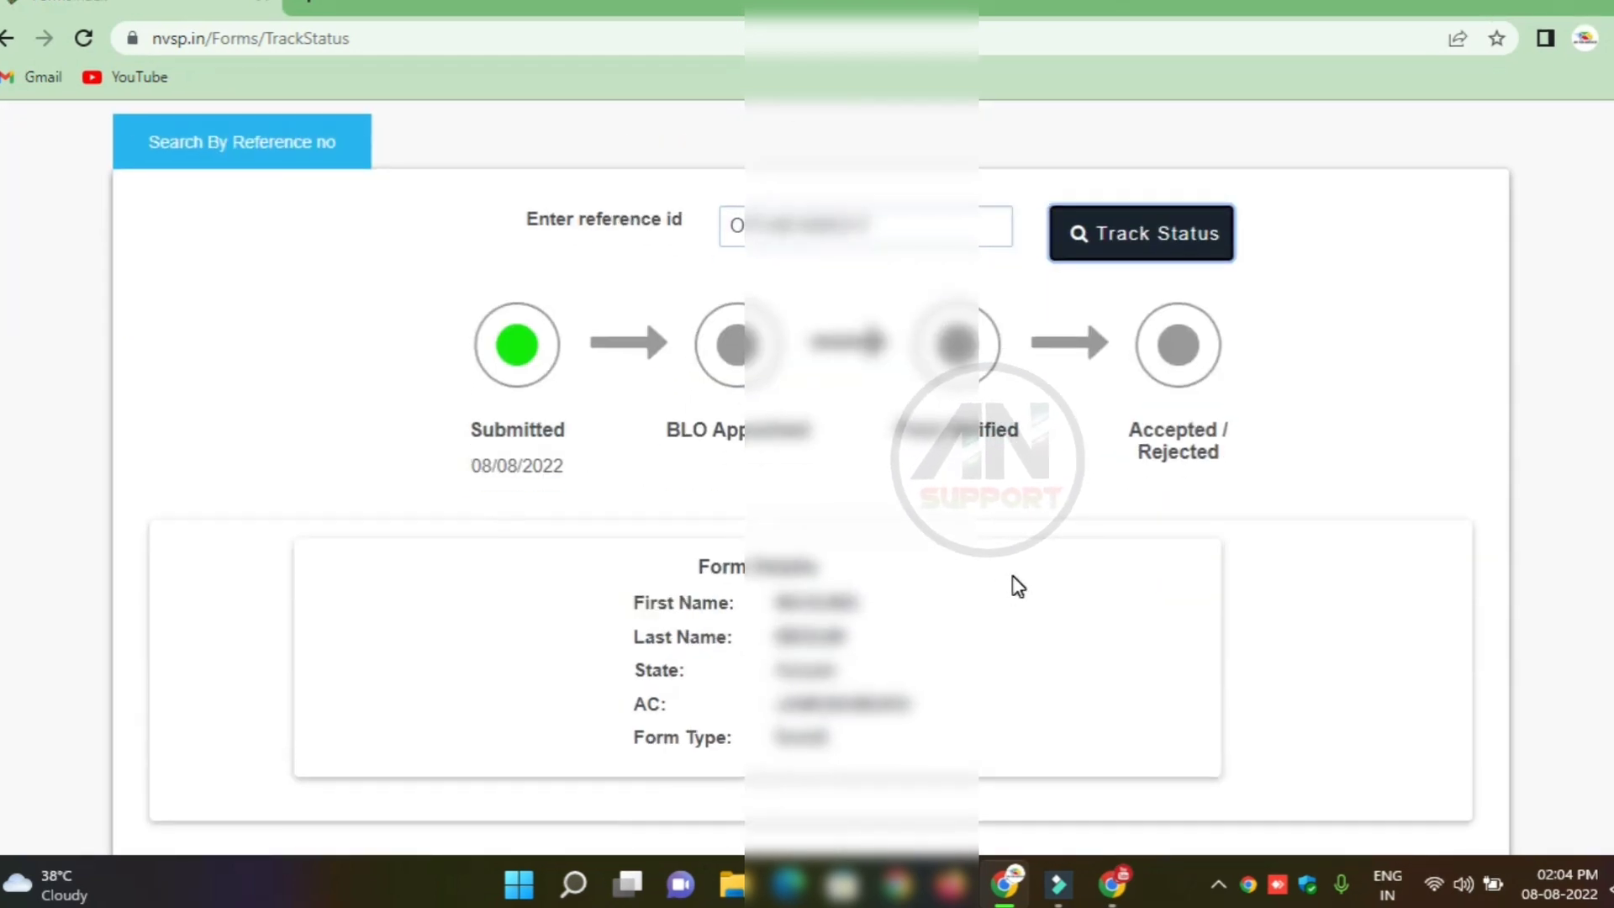